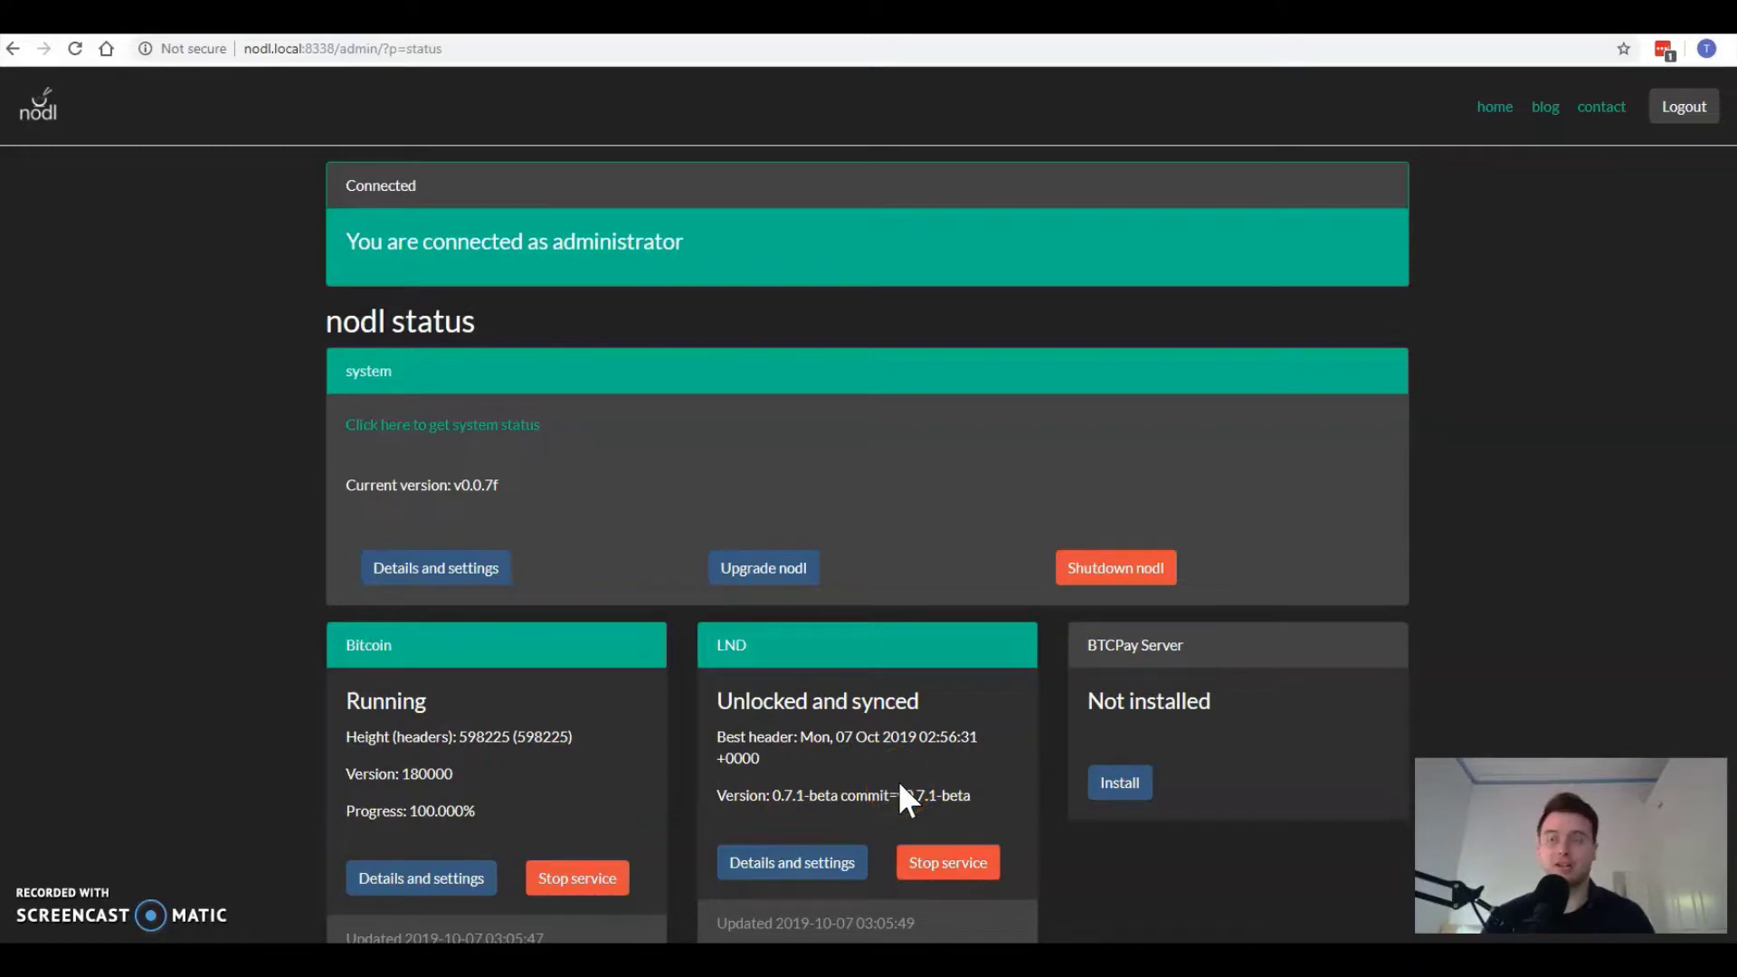
Step: Copy the nodl's IP 192.168.1.3 from the system information page into PuTTY's Host Name and connect
scroll(899, 777, "down", 4)
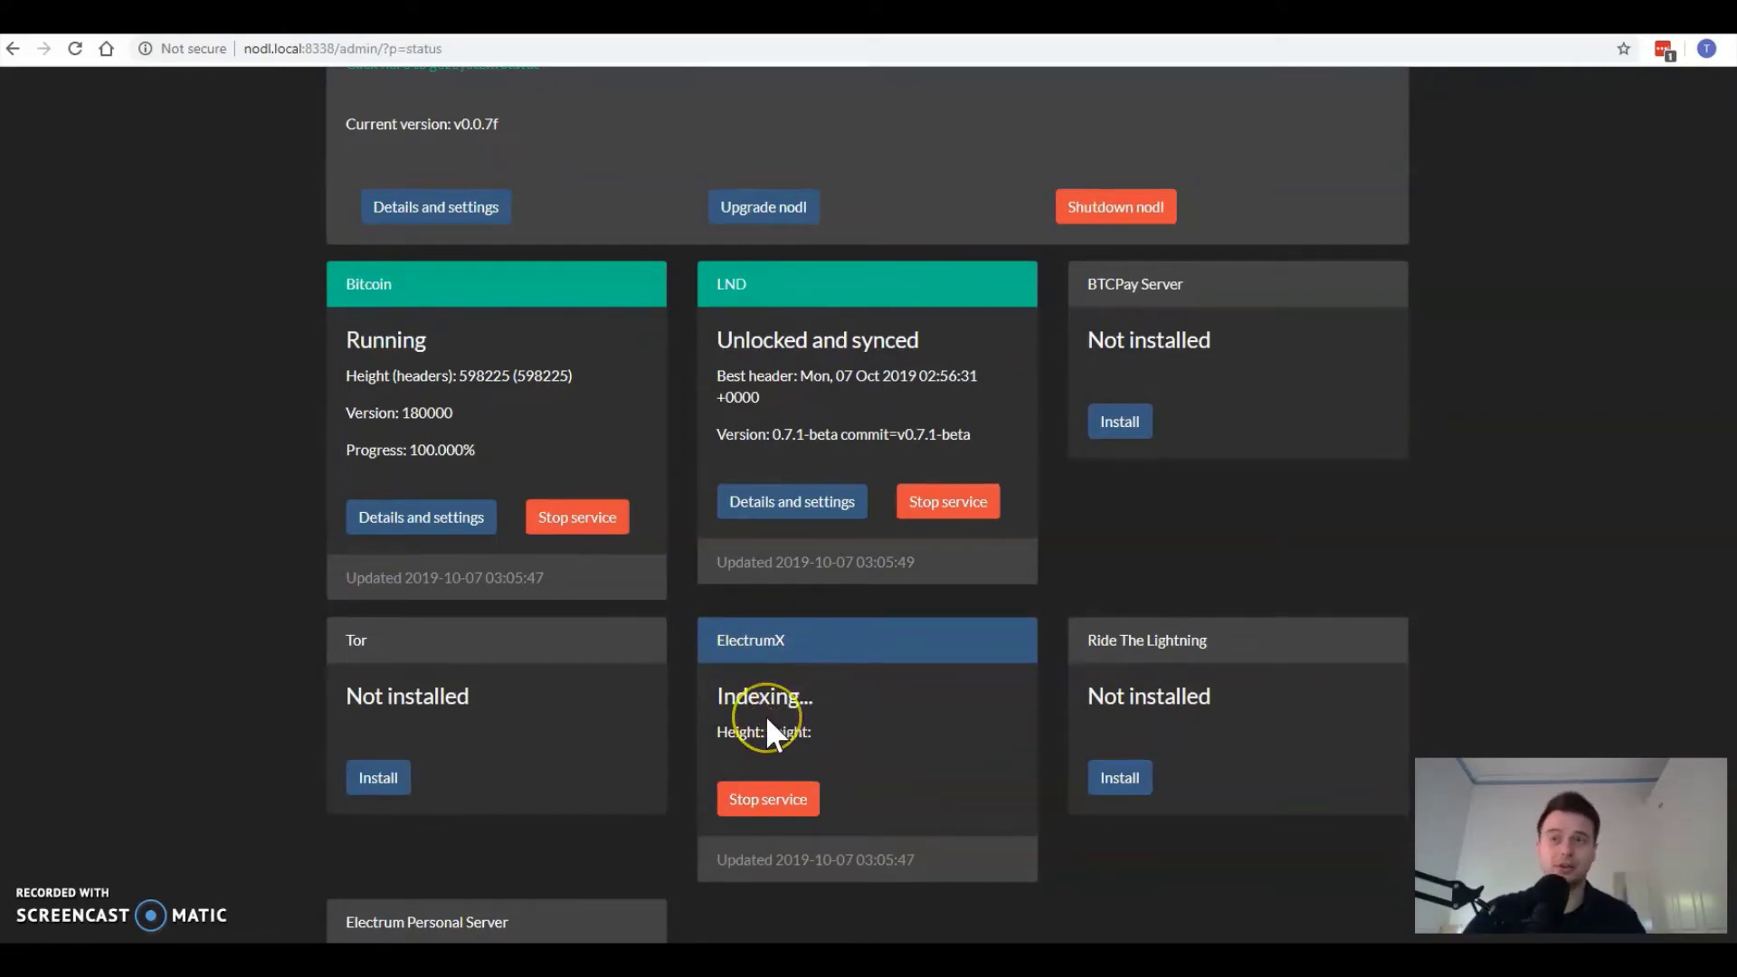
left_click(772, 737)
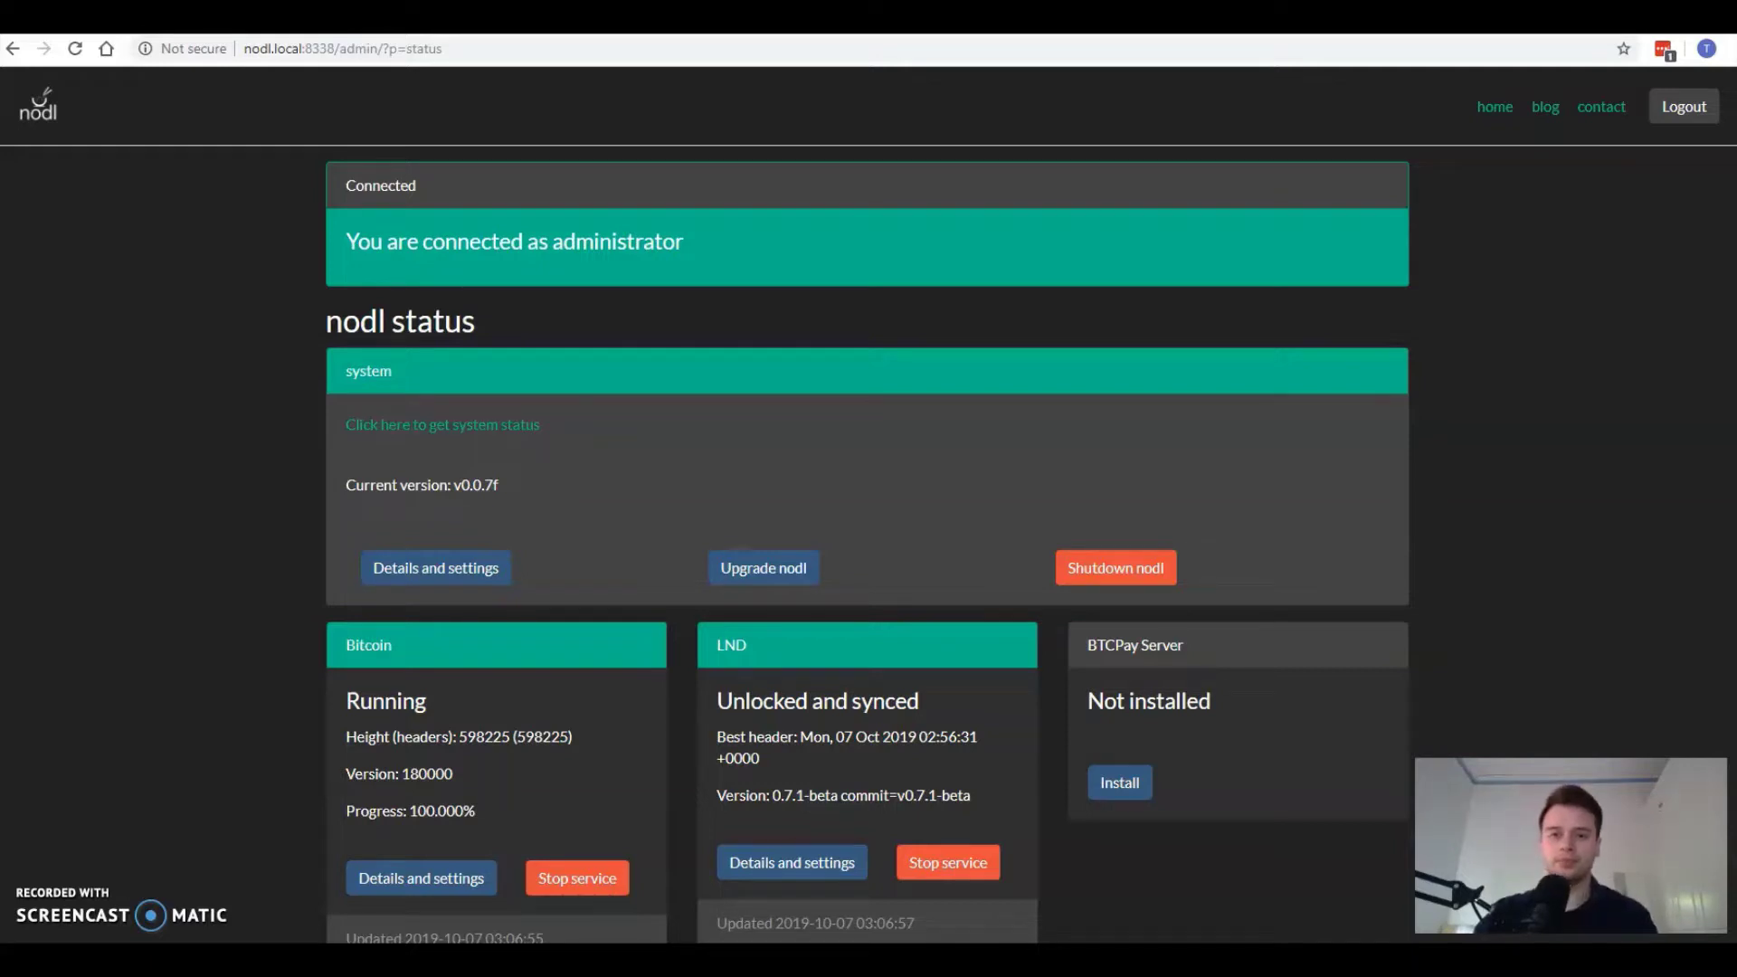
left_click_drag(1213, 240, 1163, 263)
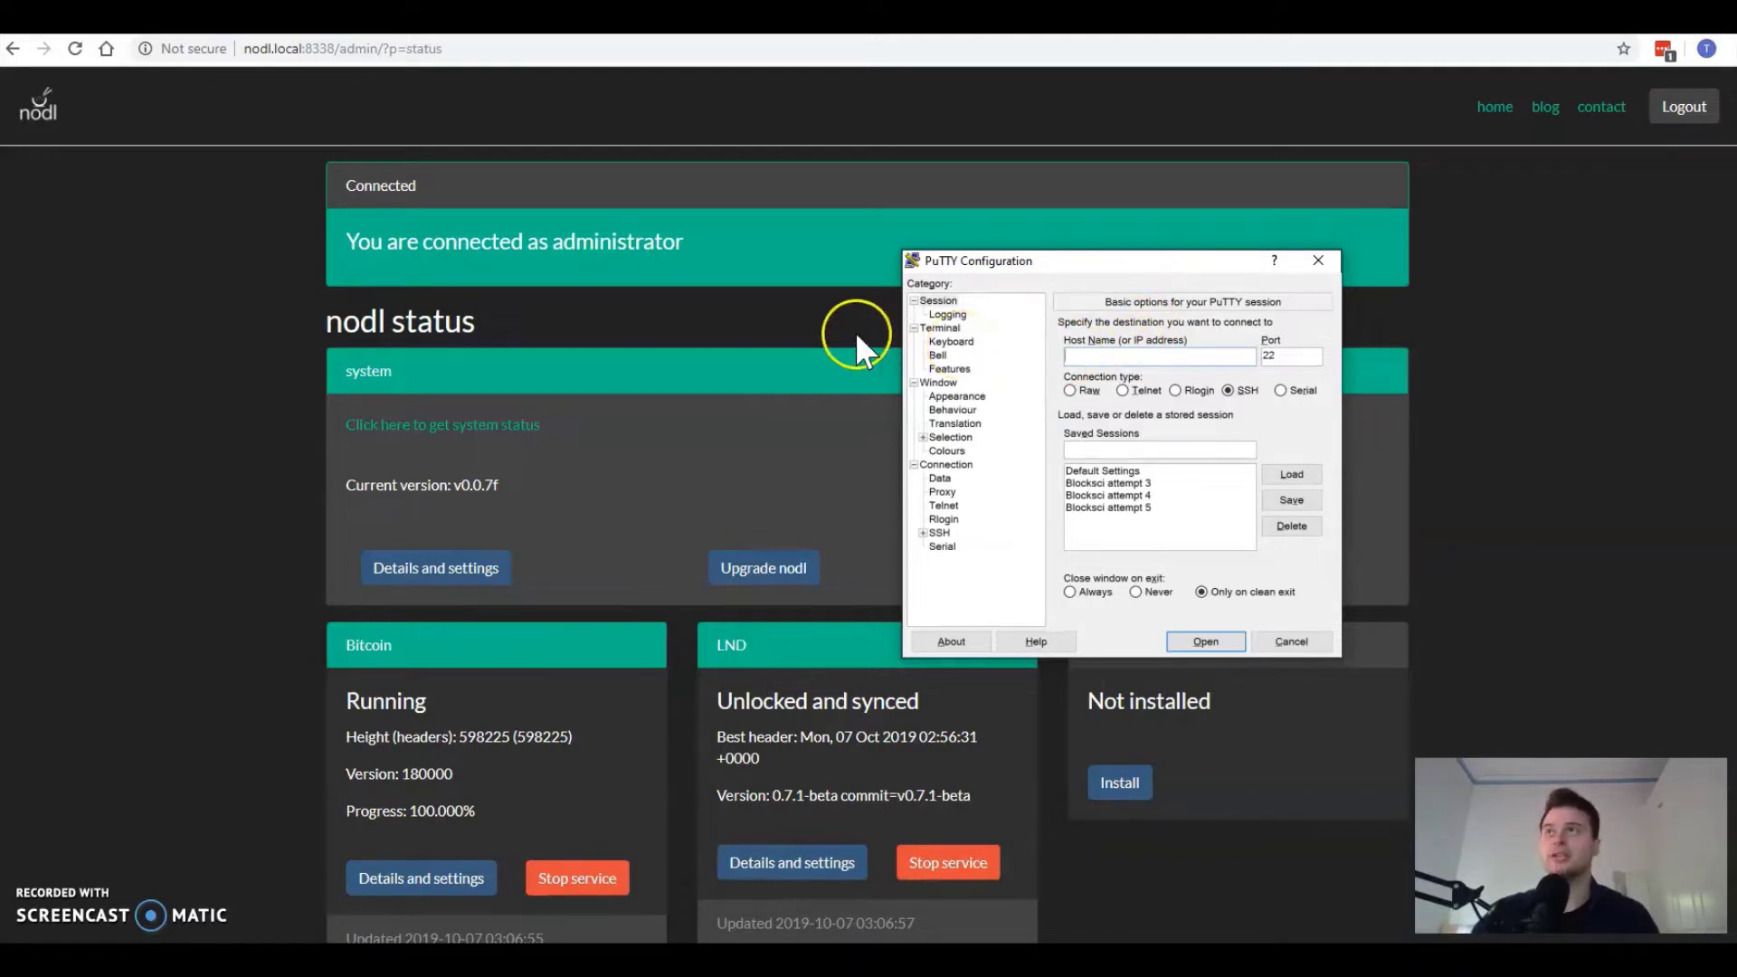
left_click_drag(1056, 264, 1361, 221)
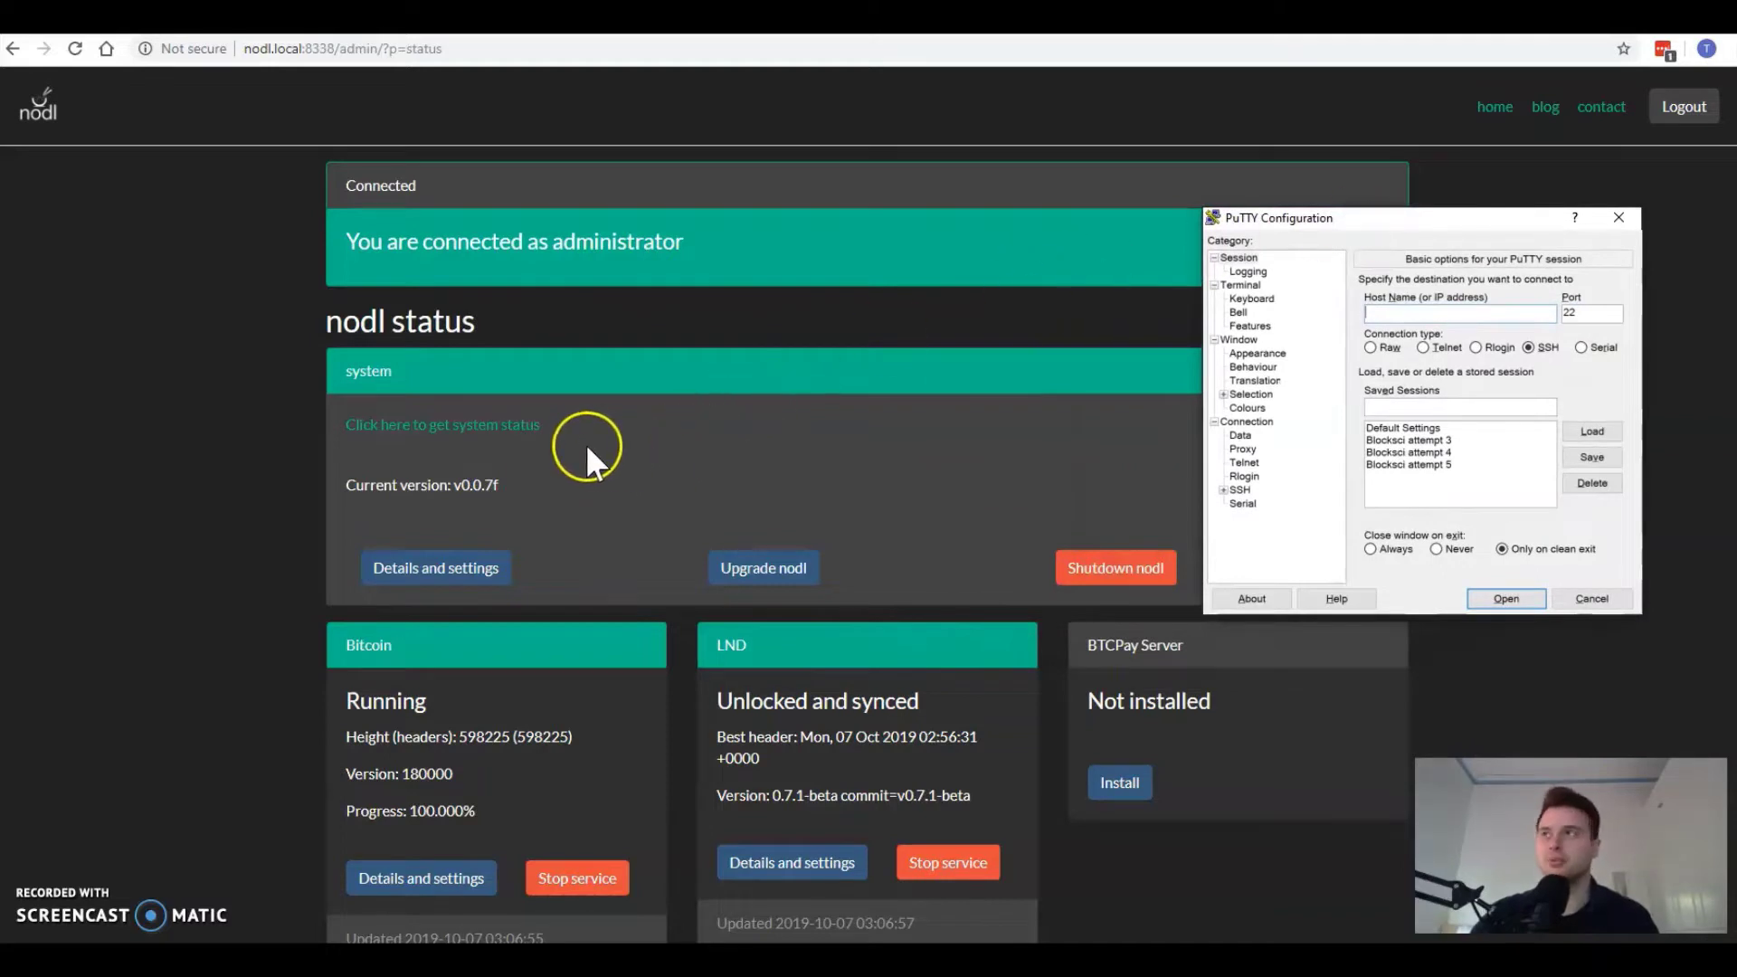
left_click(437, 437)
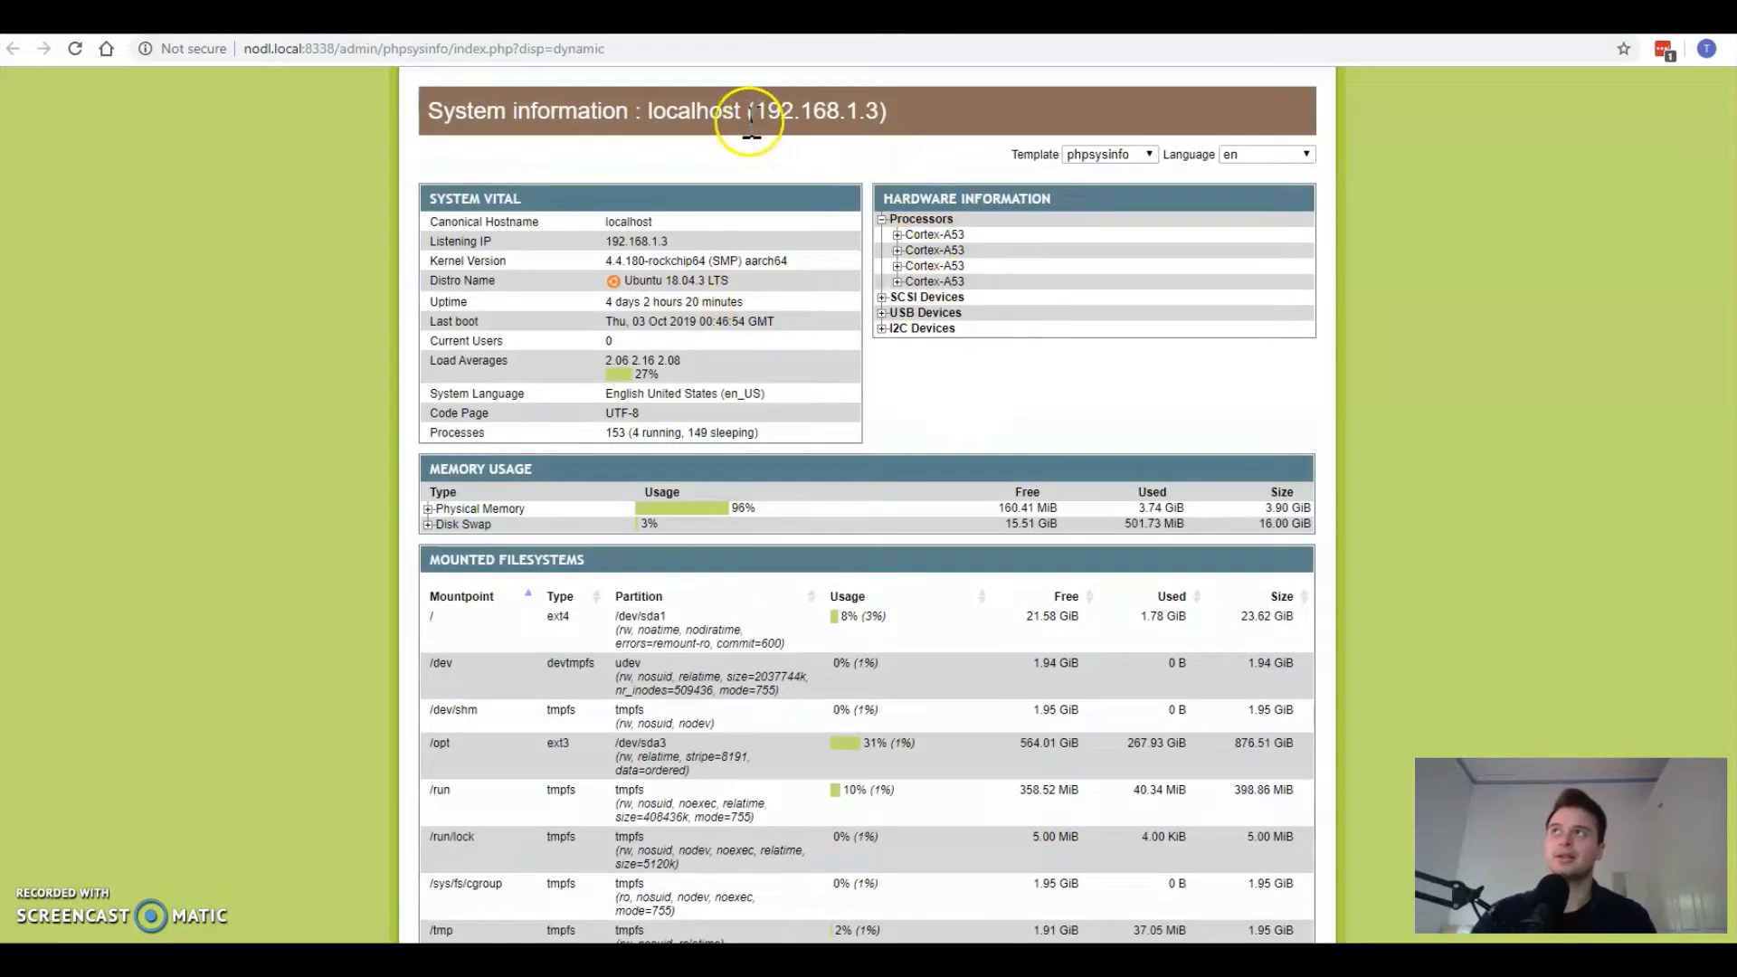
left_click_drag(756, 114, 880, 113)
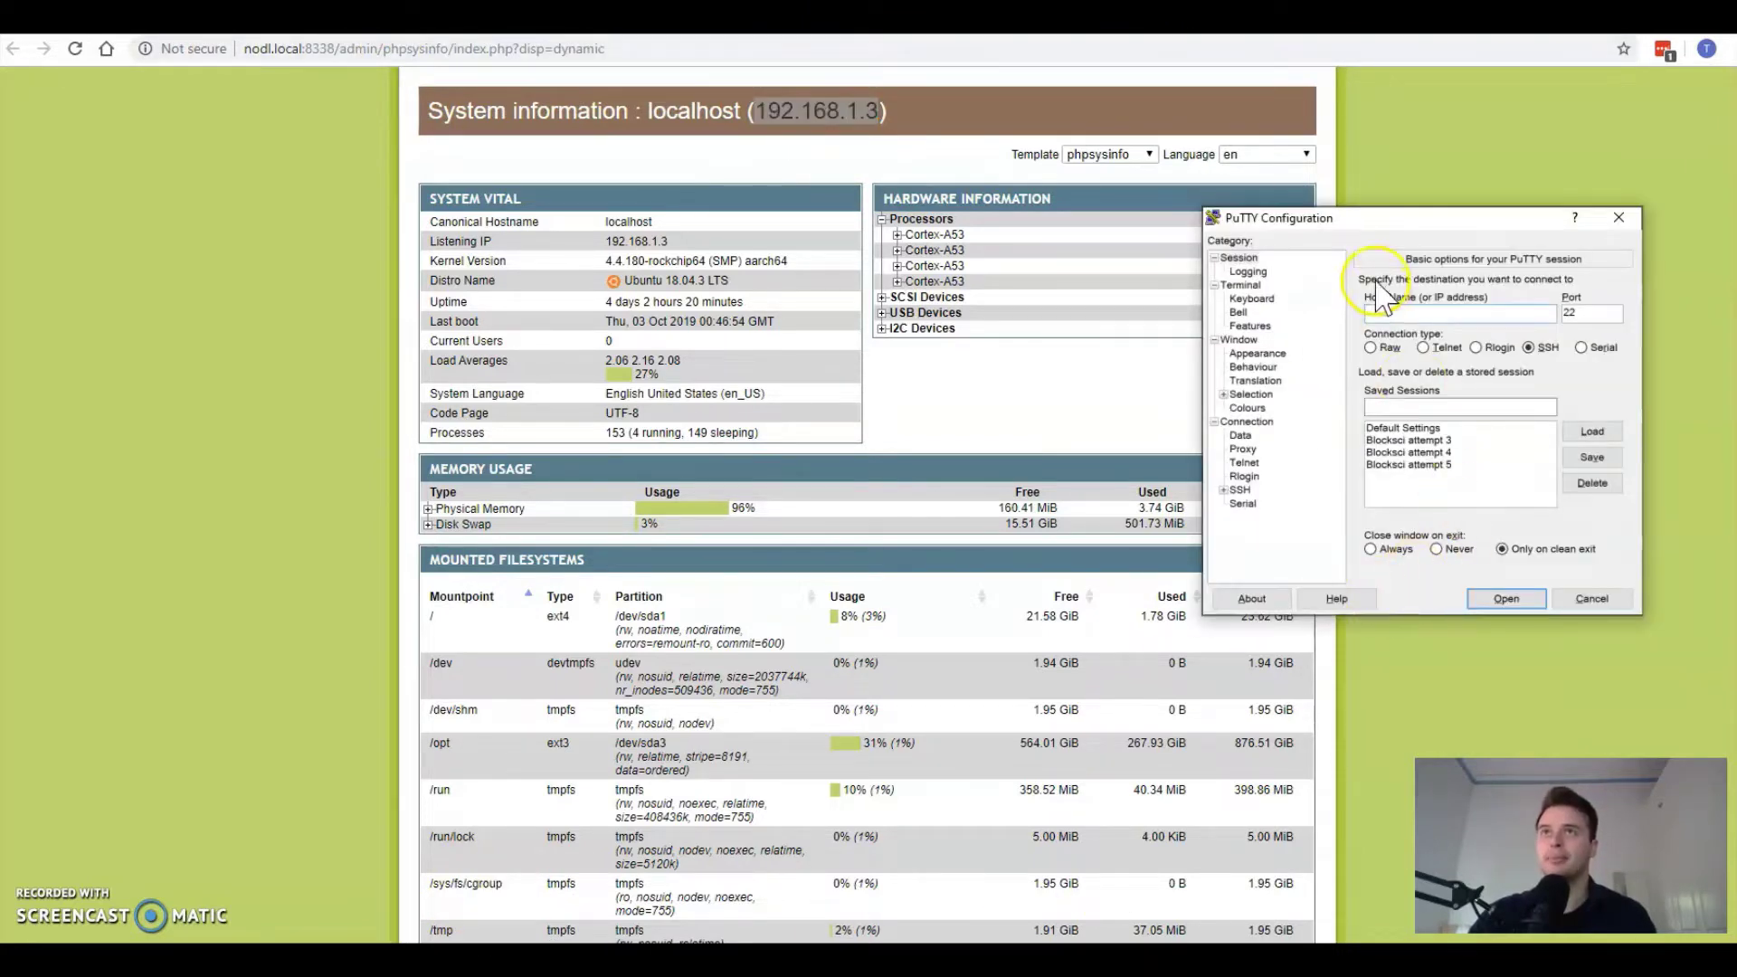
type("192.168.1.3")
left_click(1506, 597)
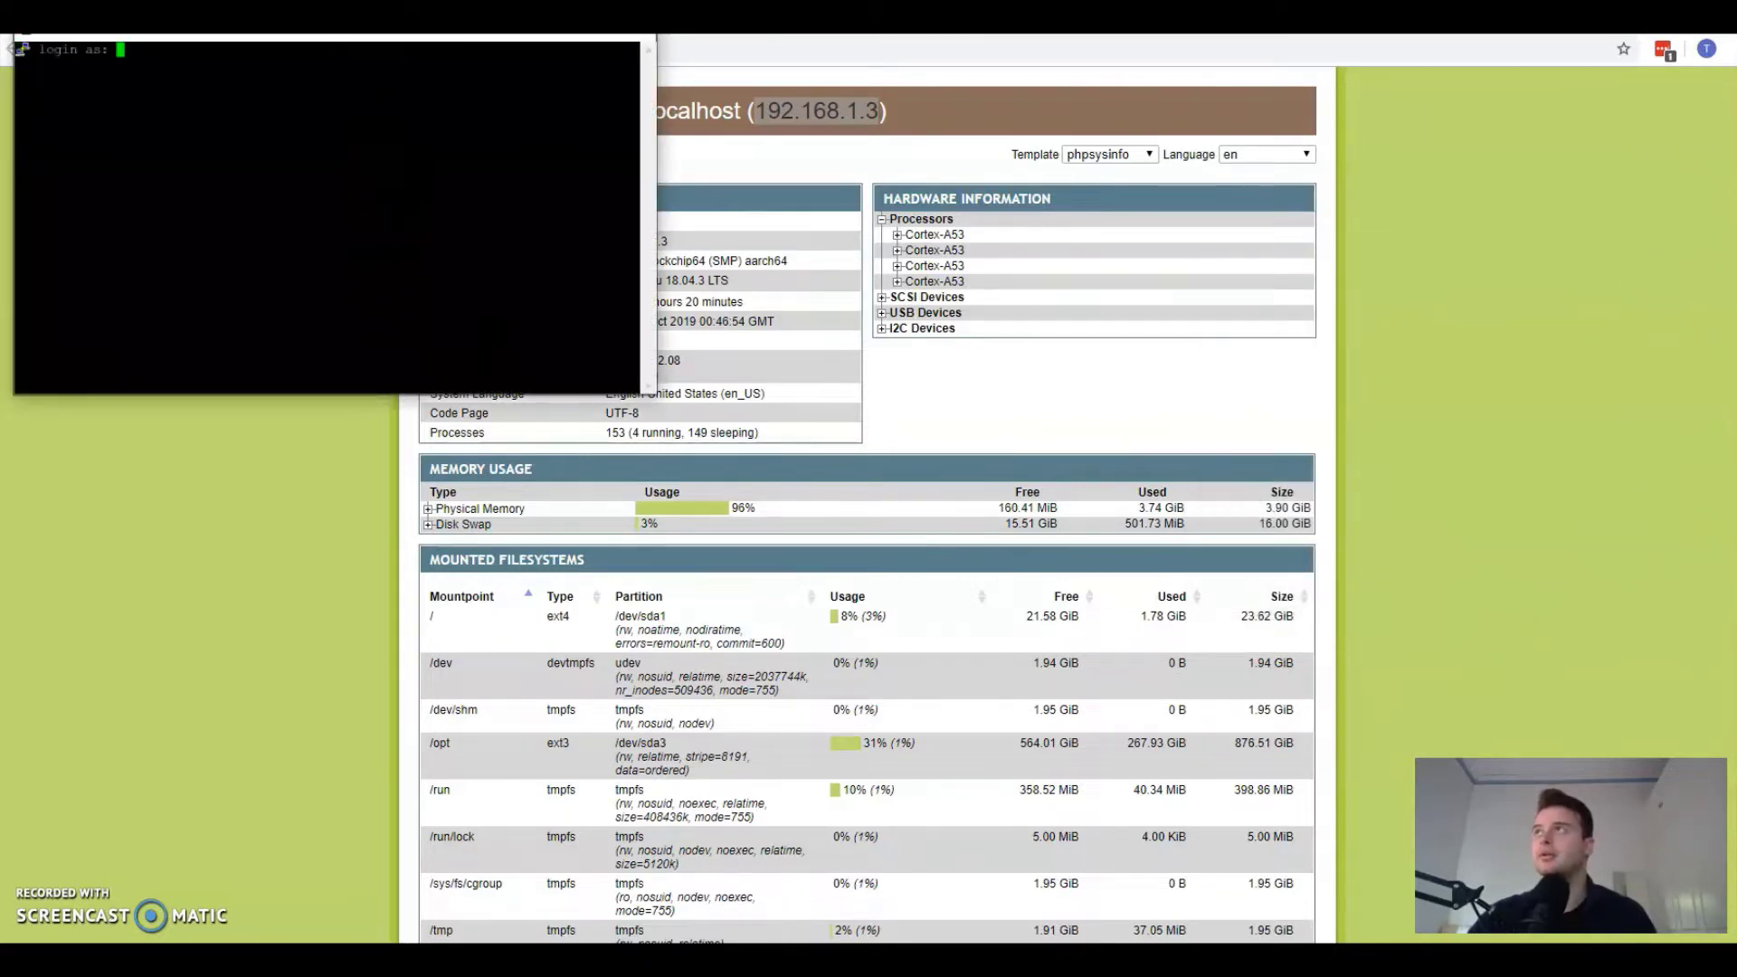
Step: Log in to the nodl in PuTTY as user root, then enter the root password
left_click_drag(335, 36, 1160, 256)
type("root")
key("Return")
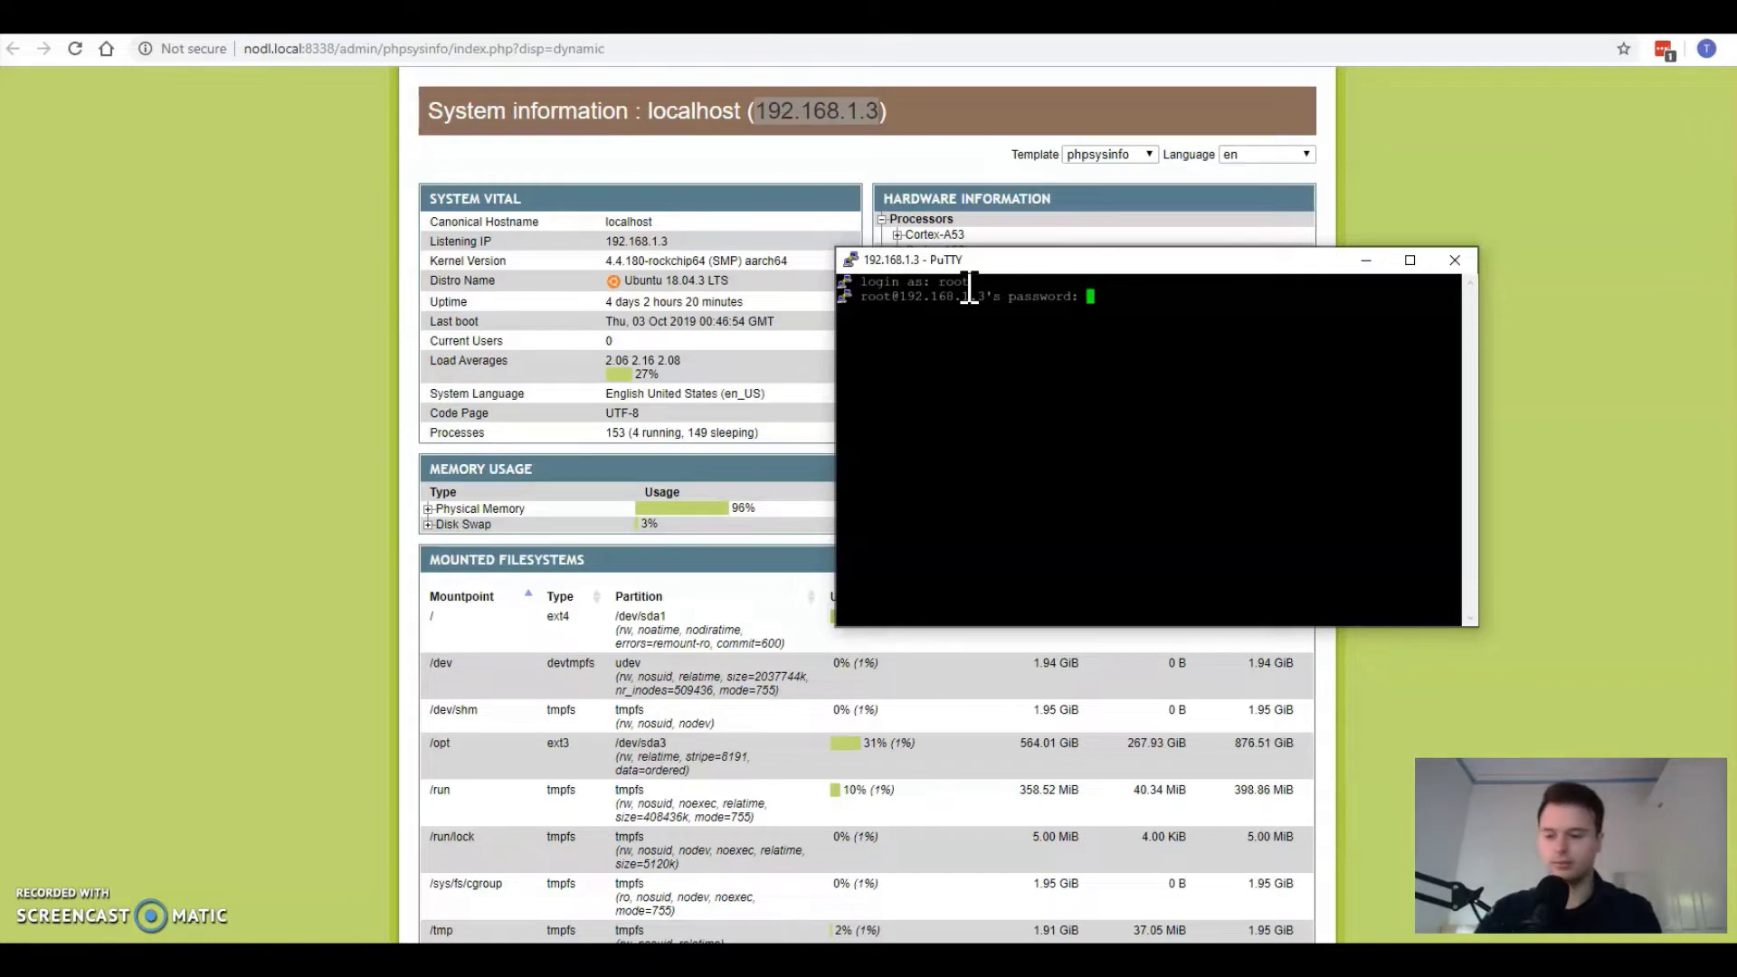
key("Return")
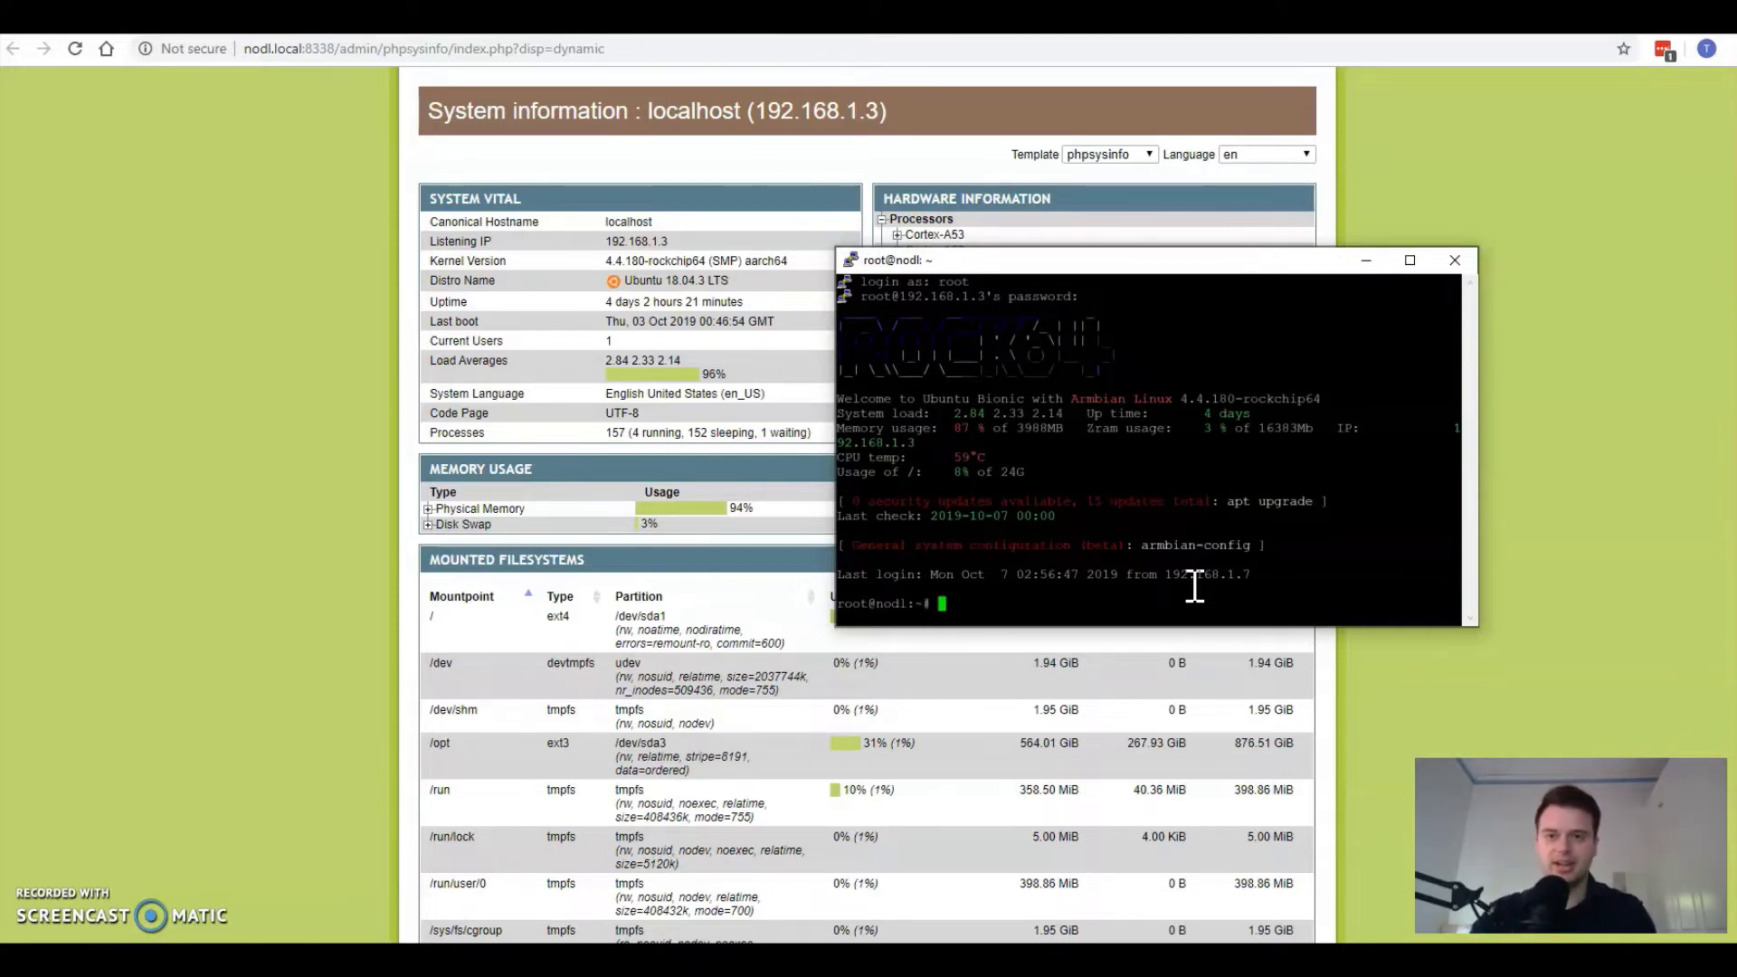
Step: Run grep electrumx /var/log/syslog to print ElectrumX's block height and sync ETA
type("grep ")
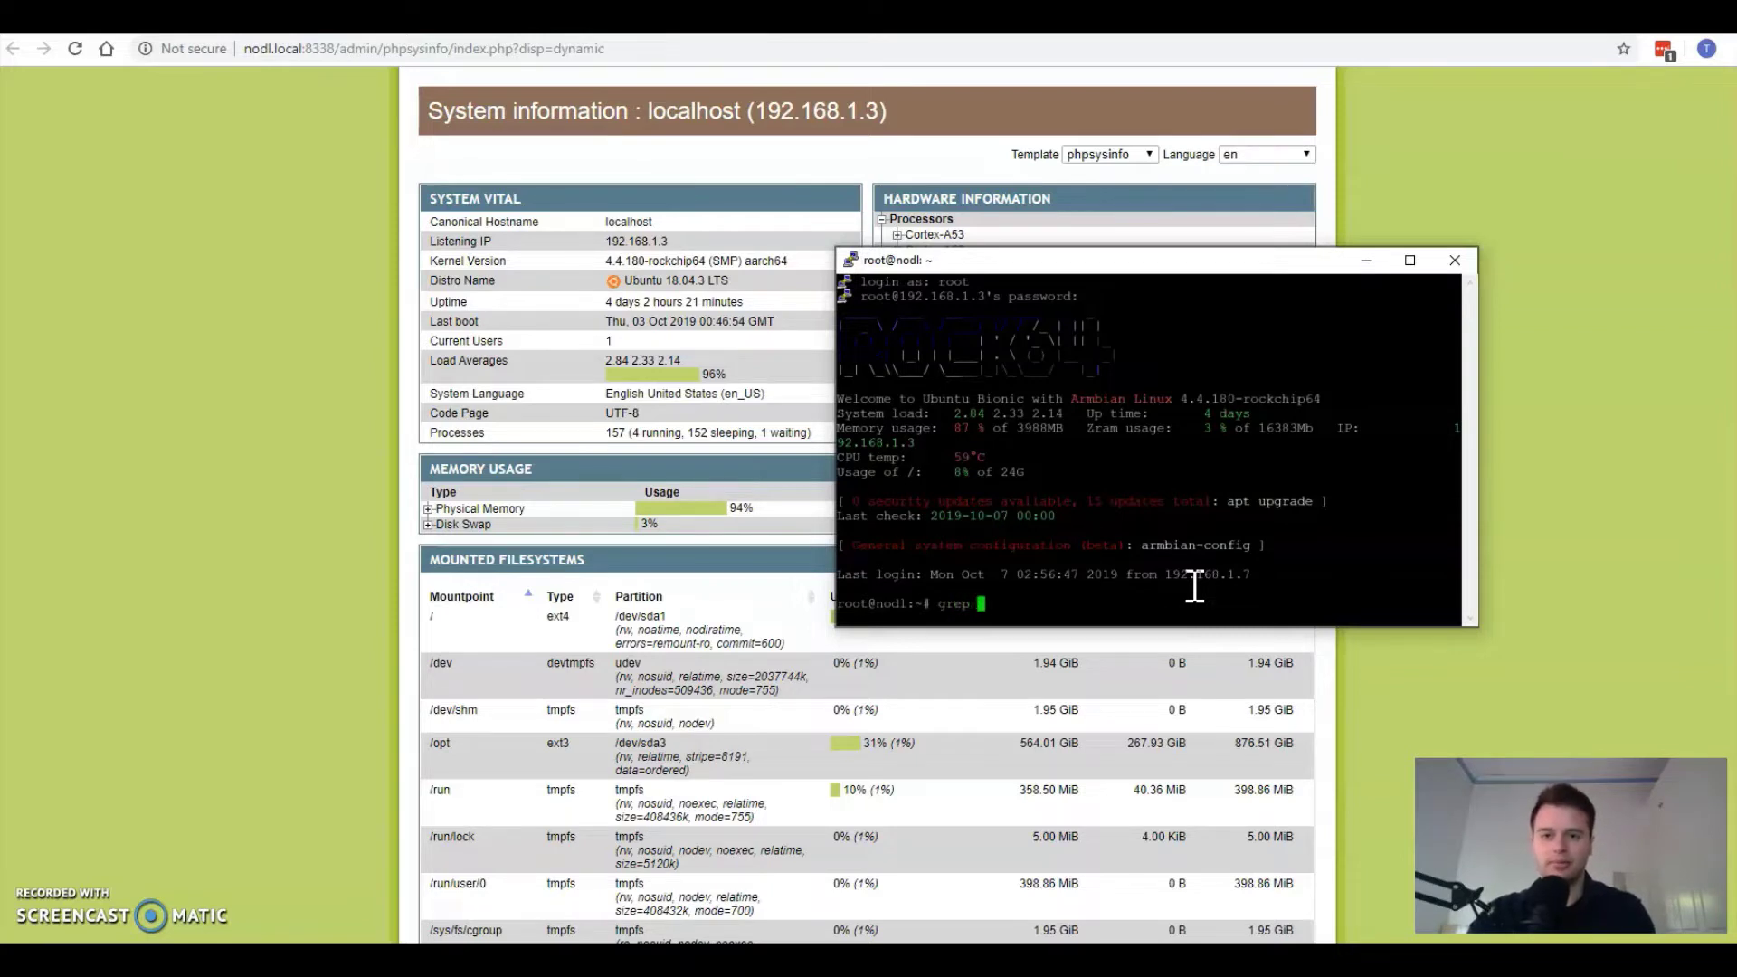
type("electrumx")
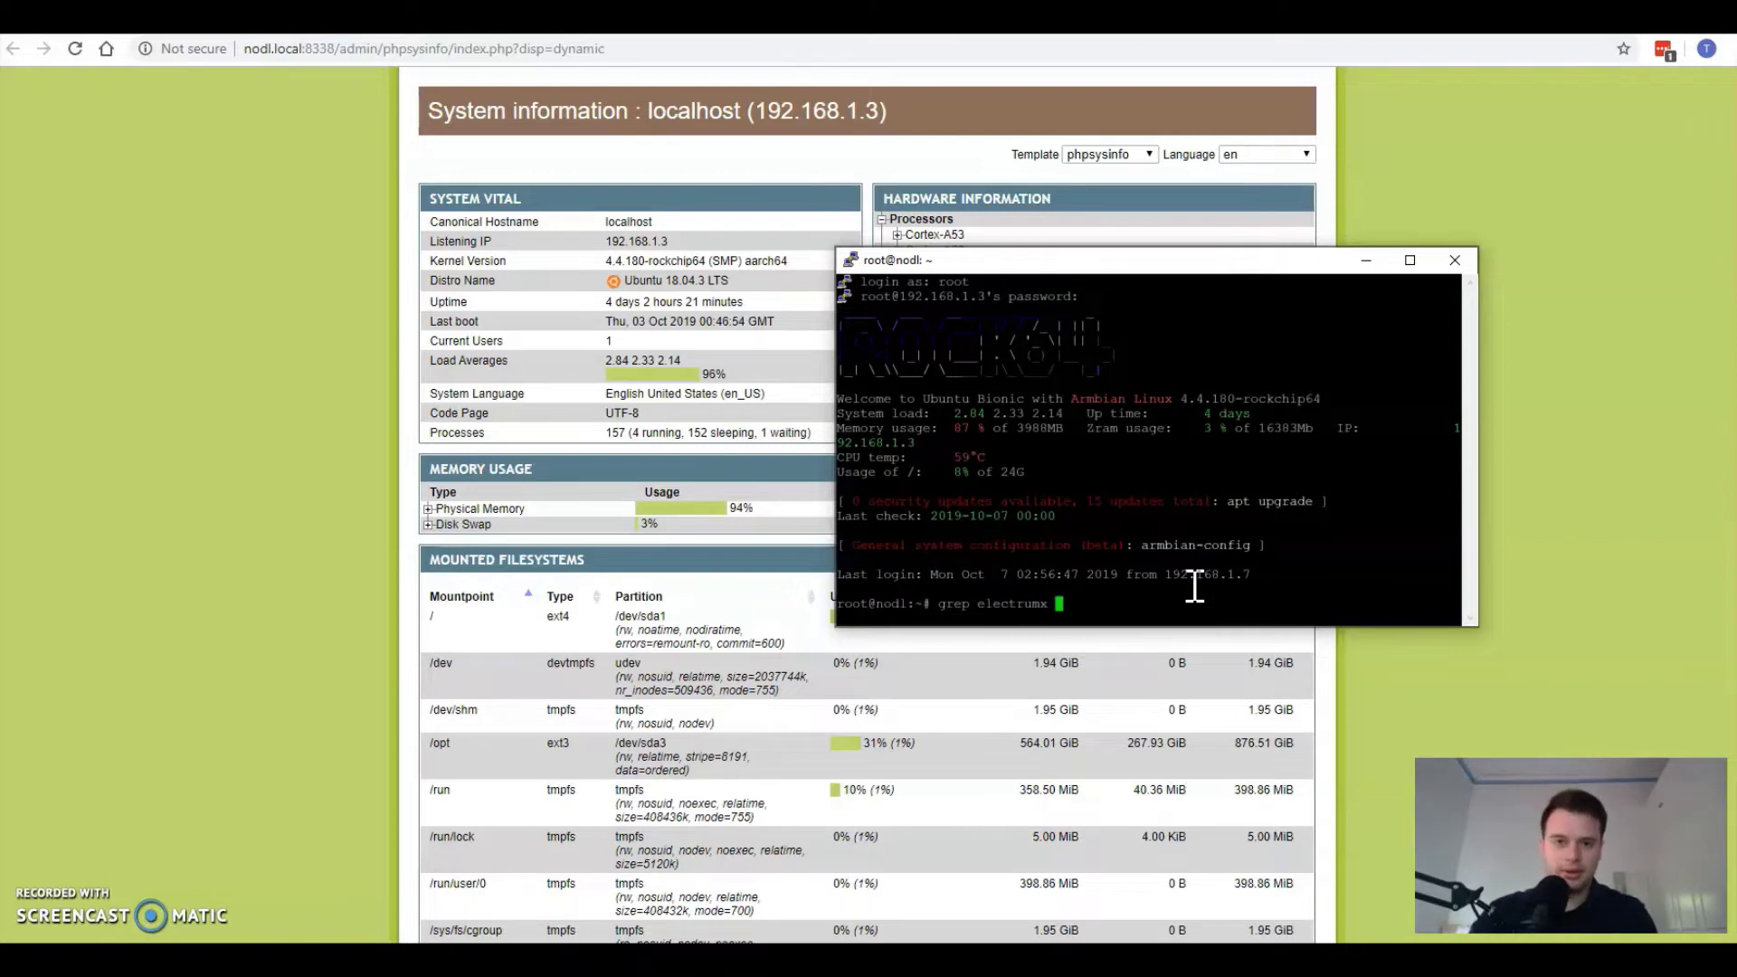
type(" /var/log/syslog")
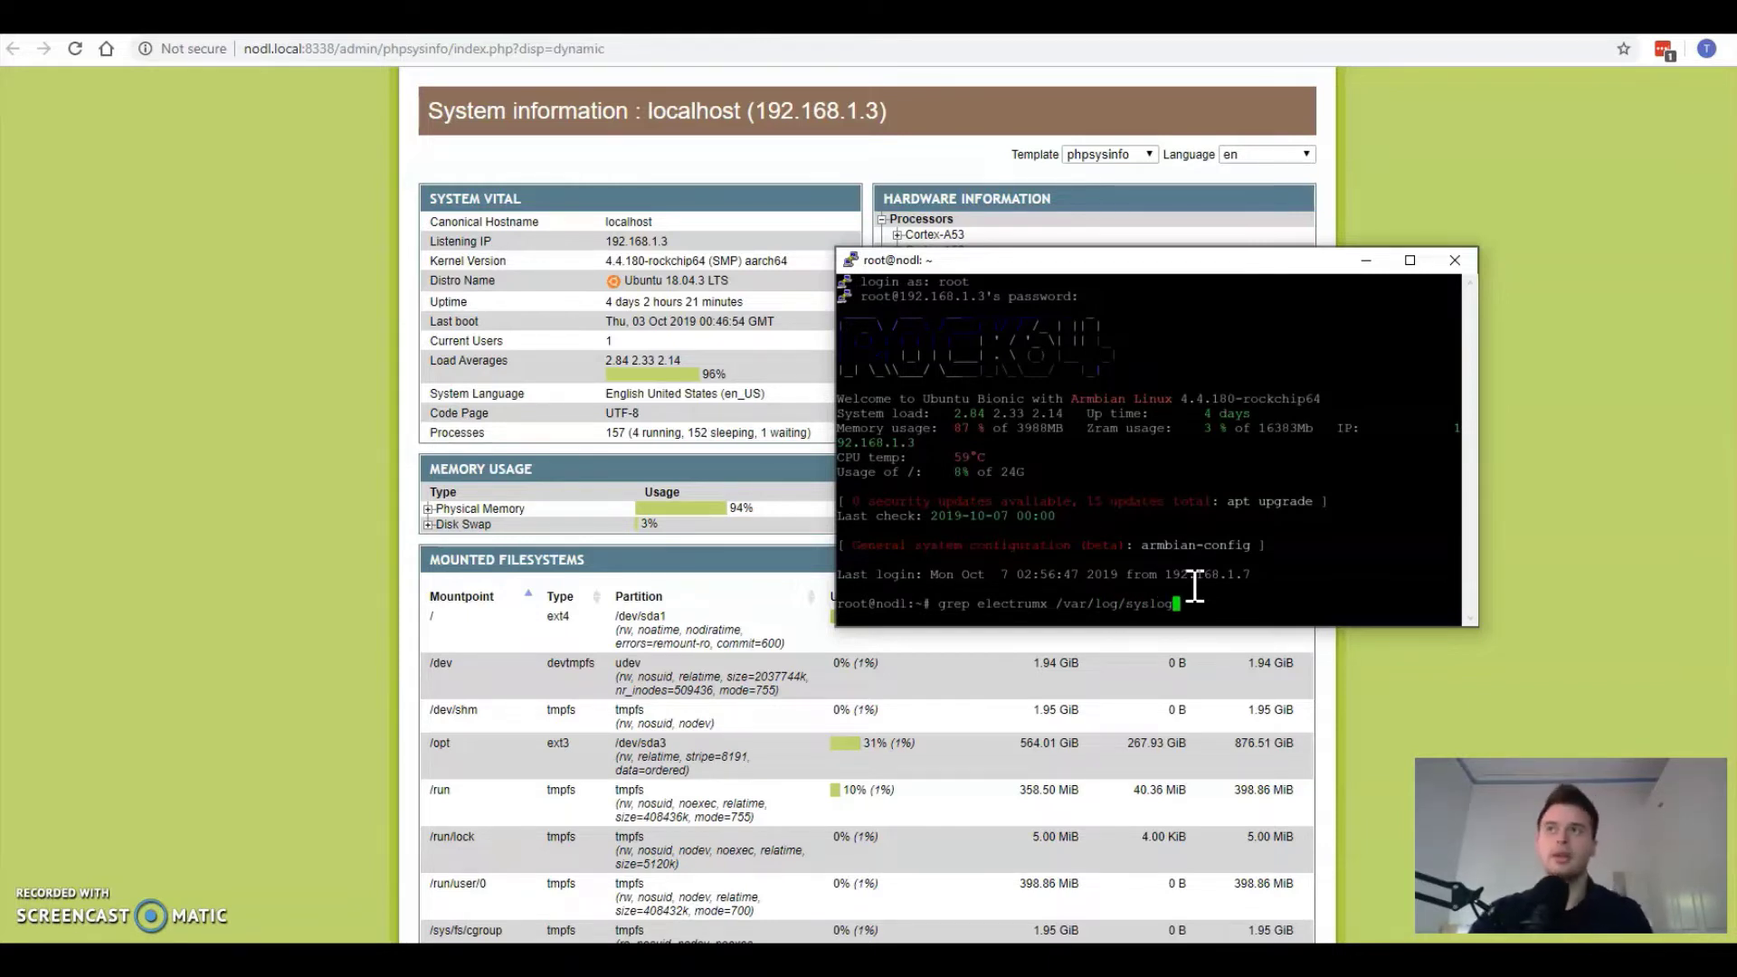
key("Return")
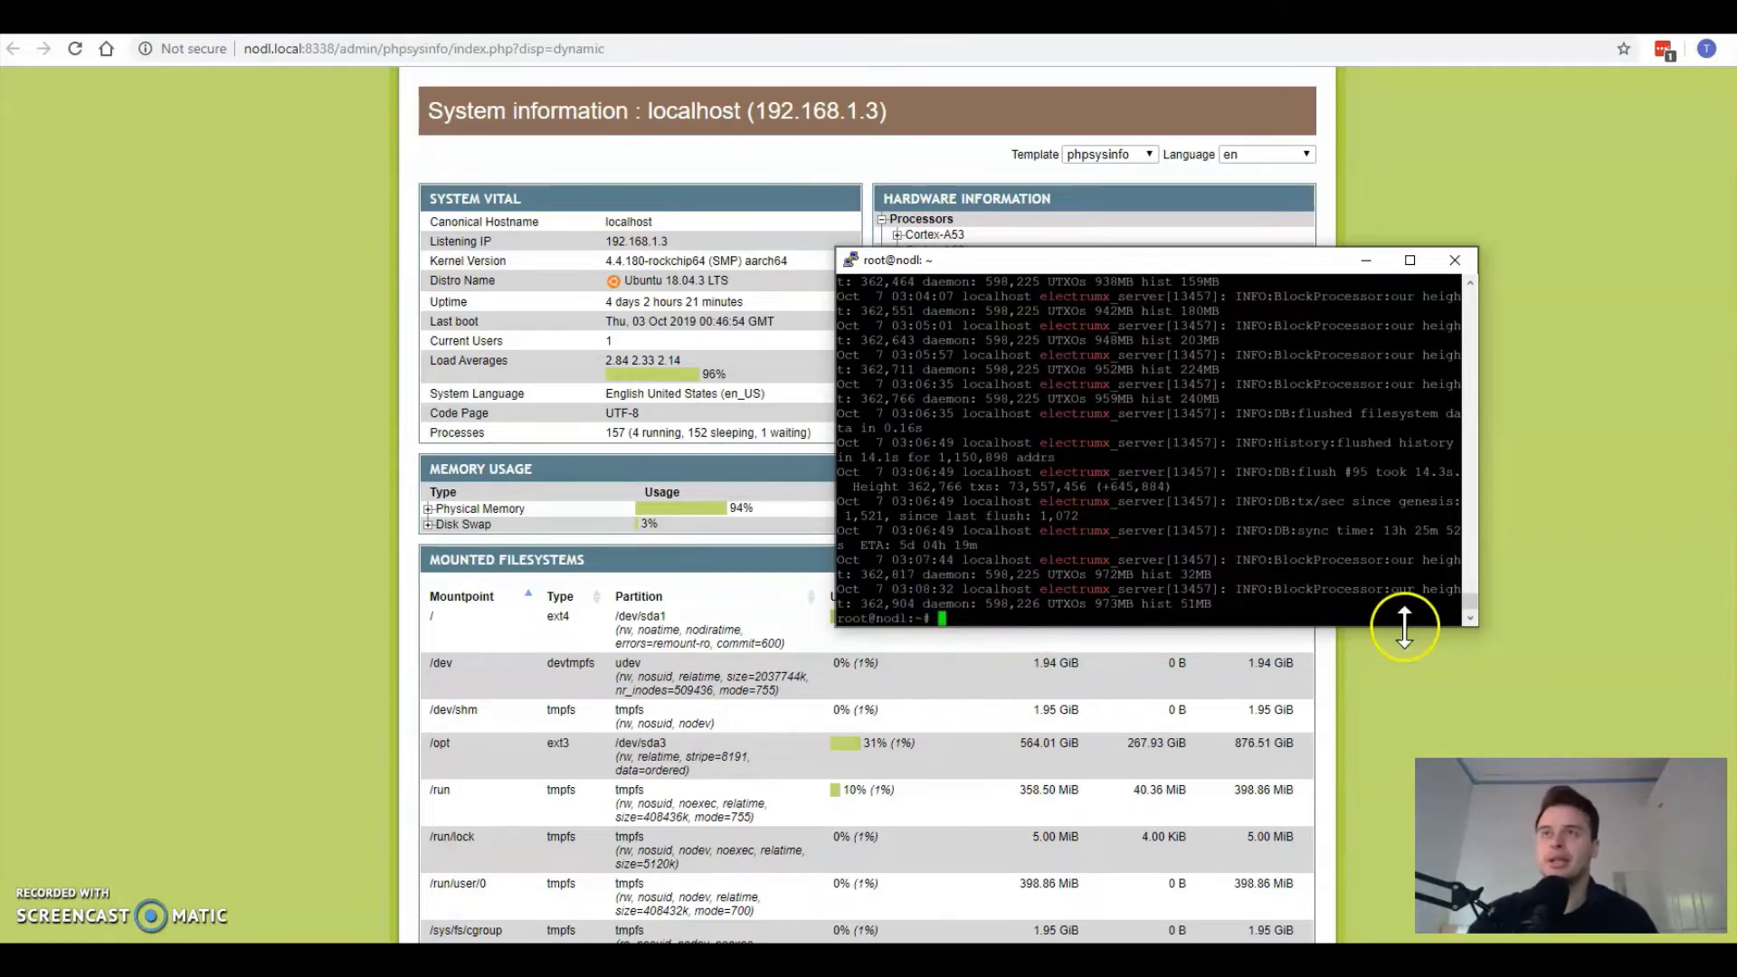
Step: Widen the PuTTY window and highlight the block height and the 5d 04h 19m sync ETA
left_click_drag(1476, 626, 1562, 656)
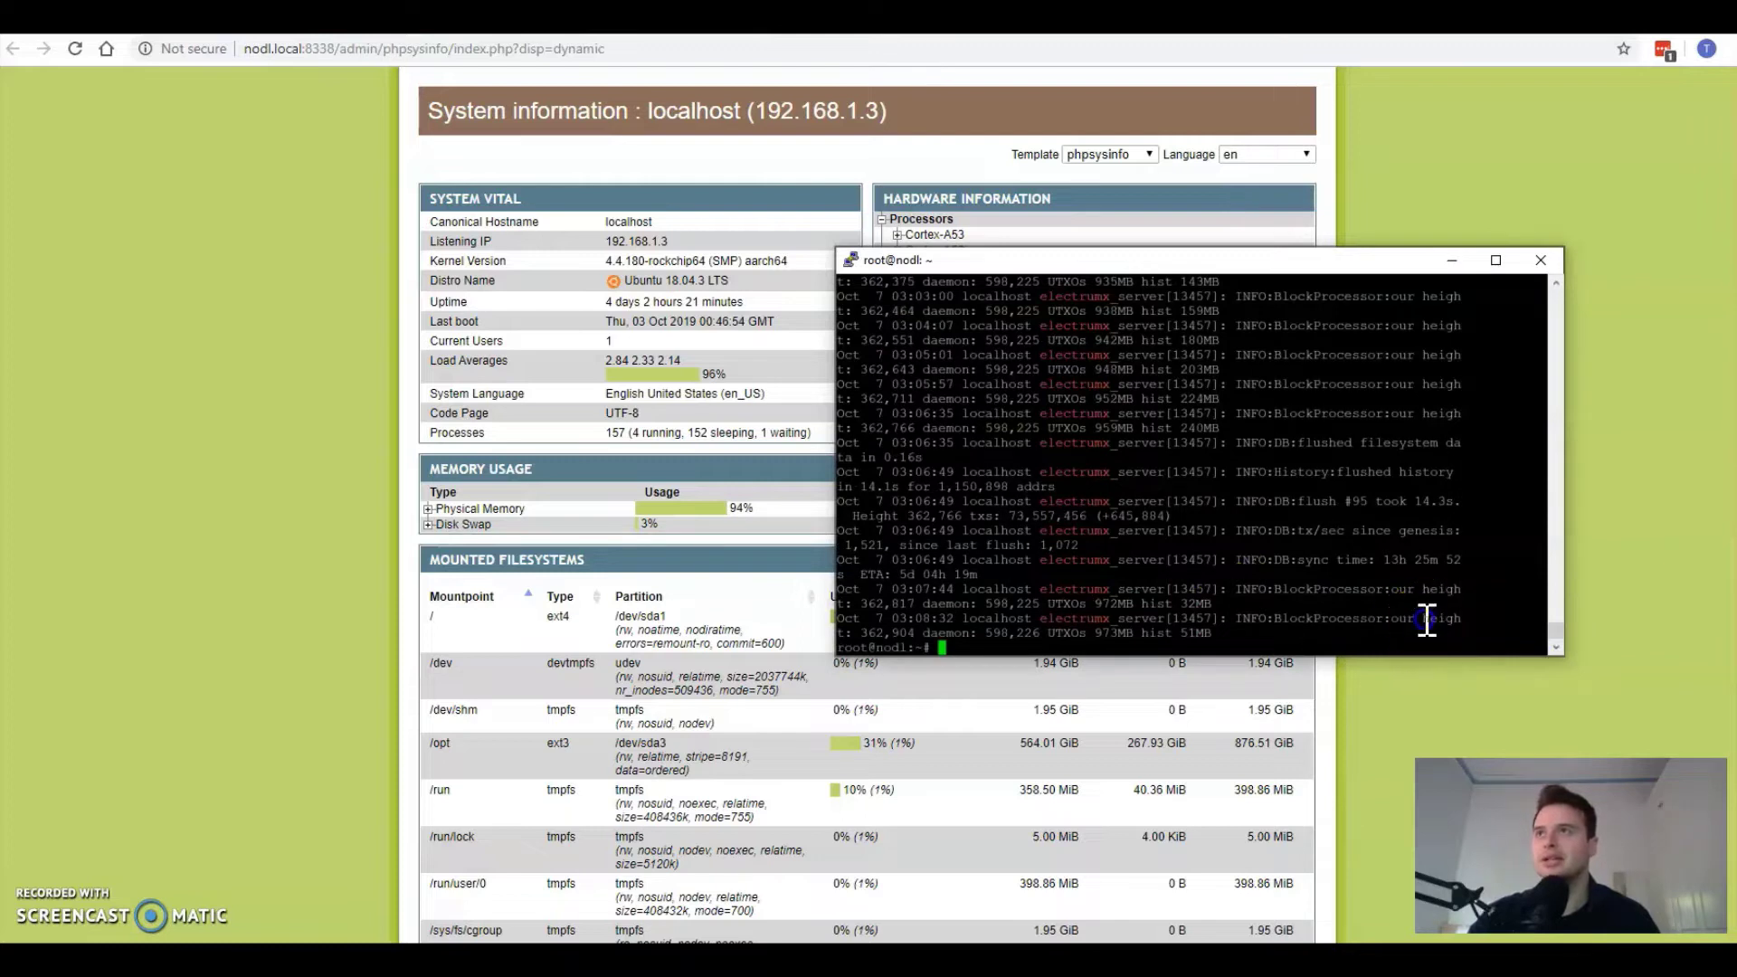
left_click_drag(1424, 619, 915, 633)
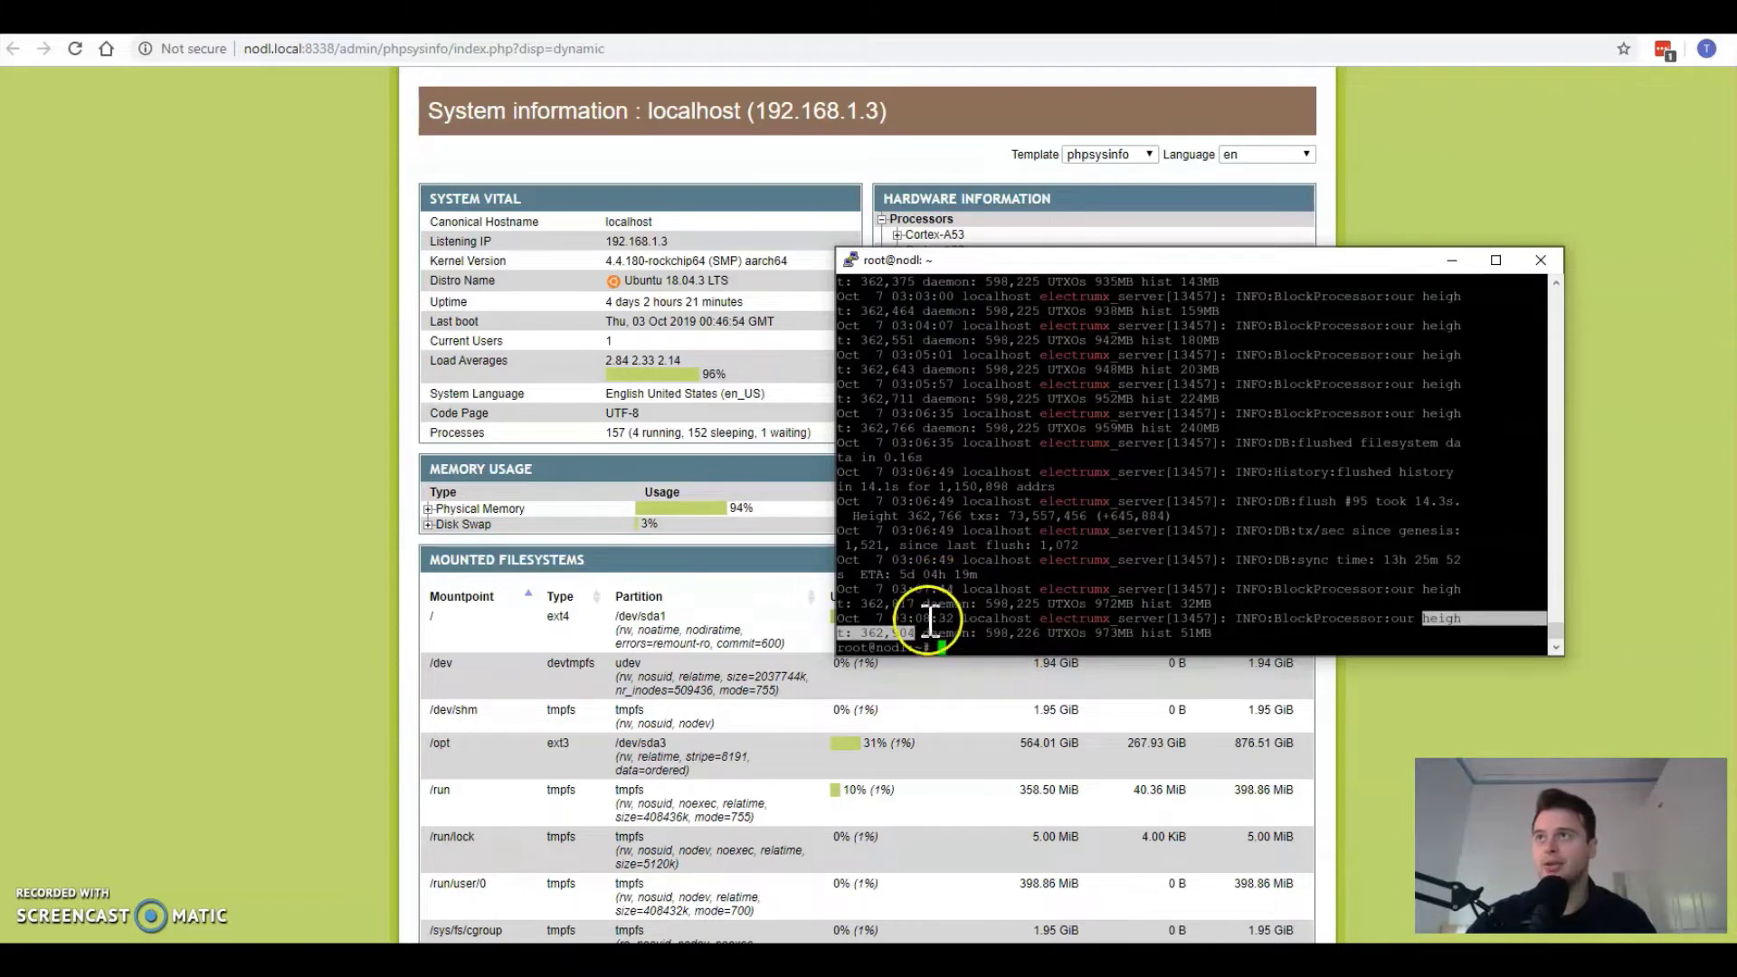
left_click_drag(859, 575, 976, 577)
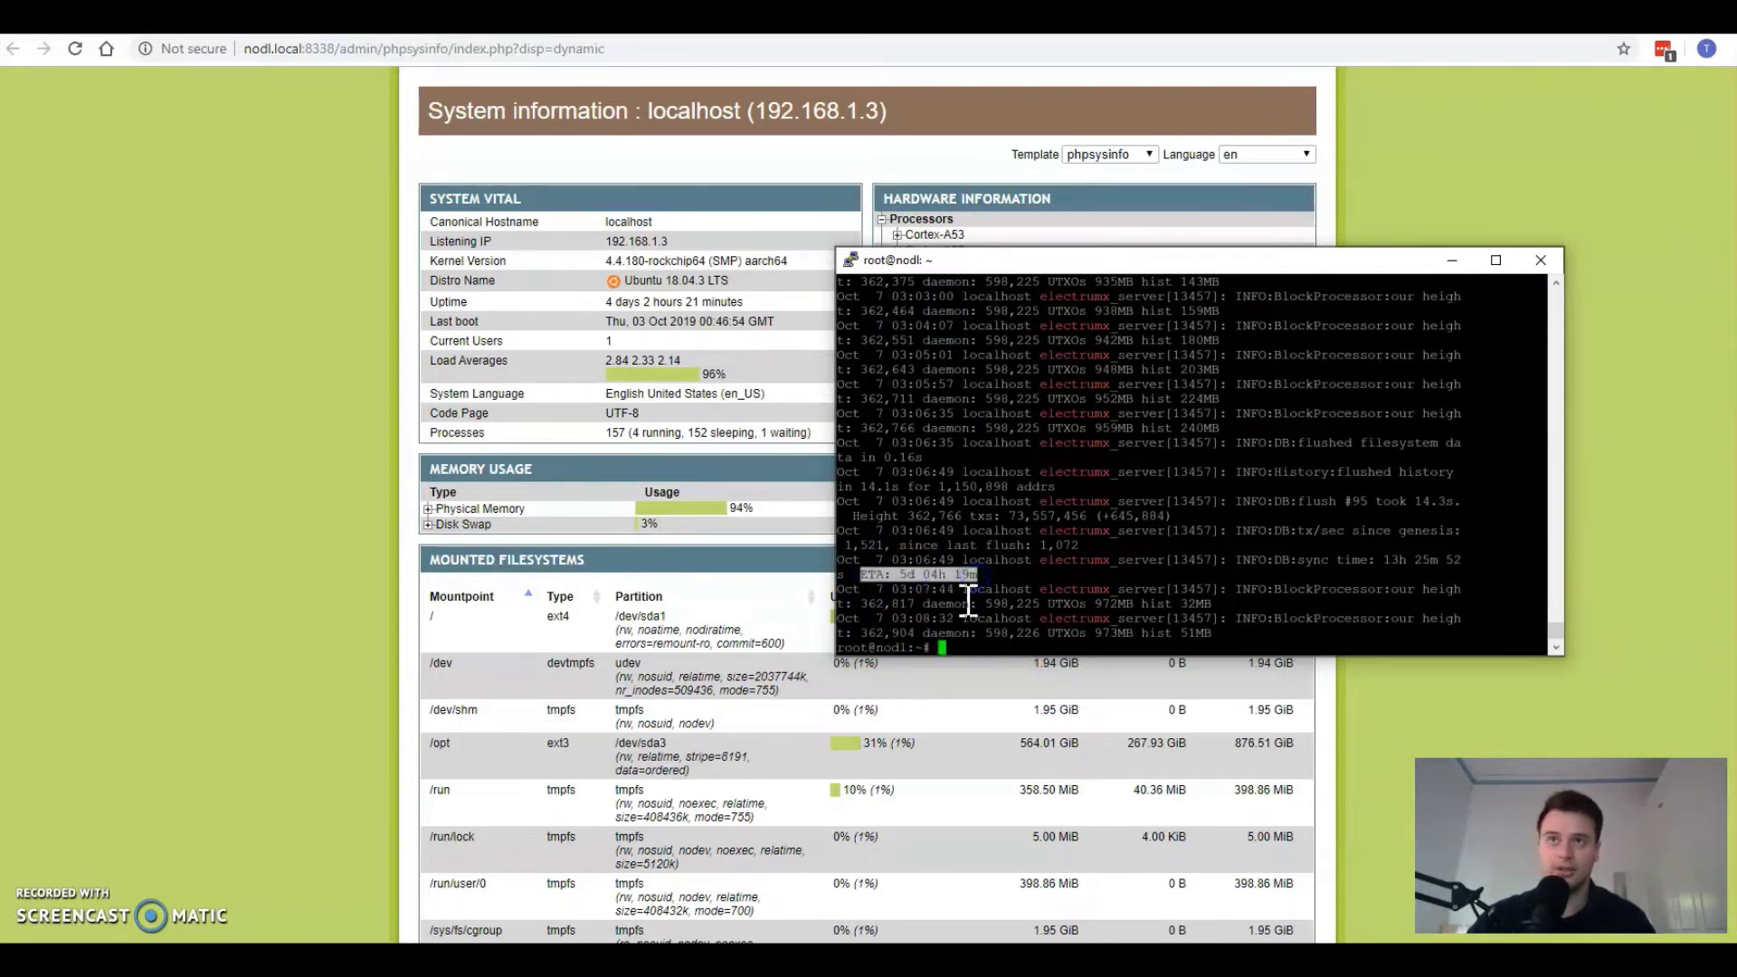
left_click(990, 589)
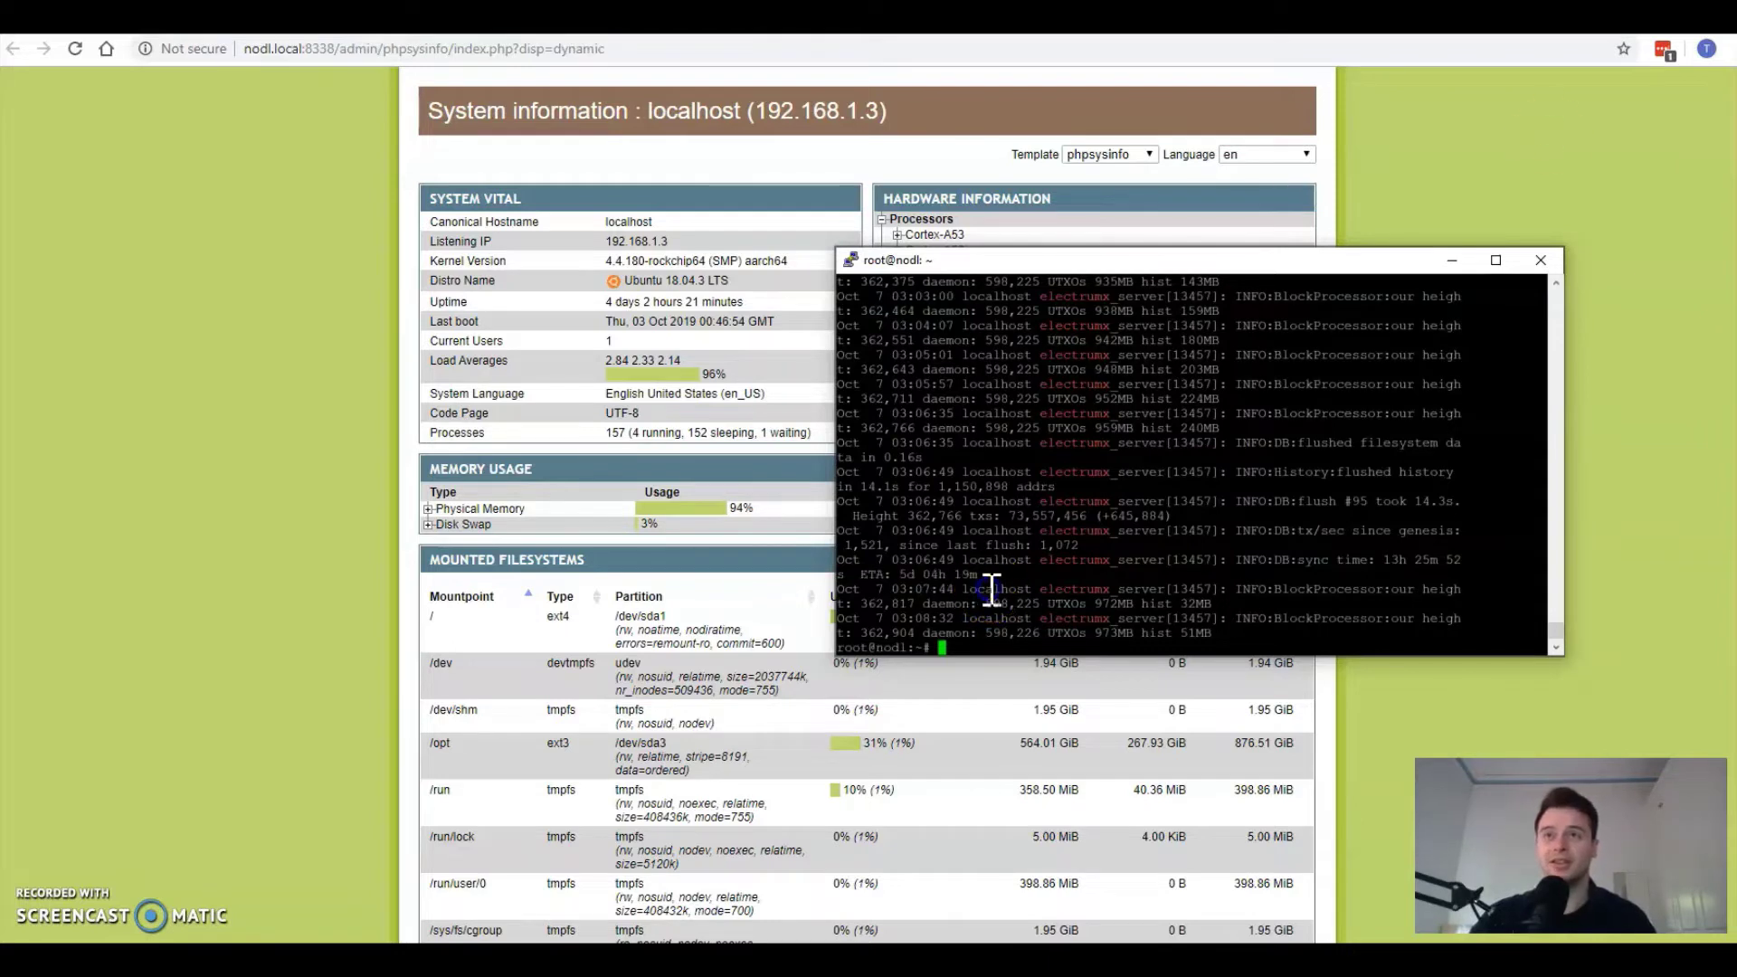
Step: Close the PuTTY terminal to return to the nodl status page
left_click(973, 591)
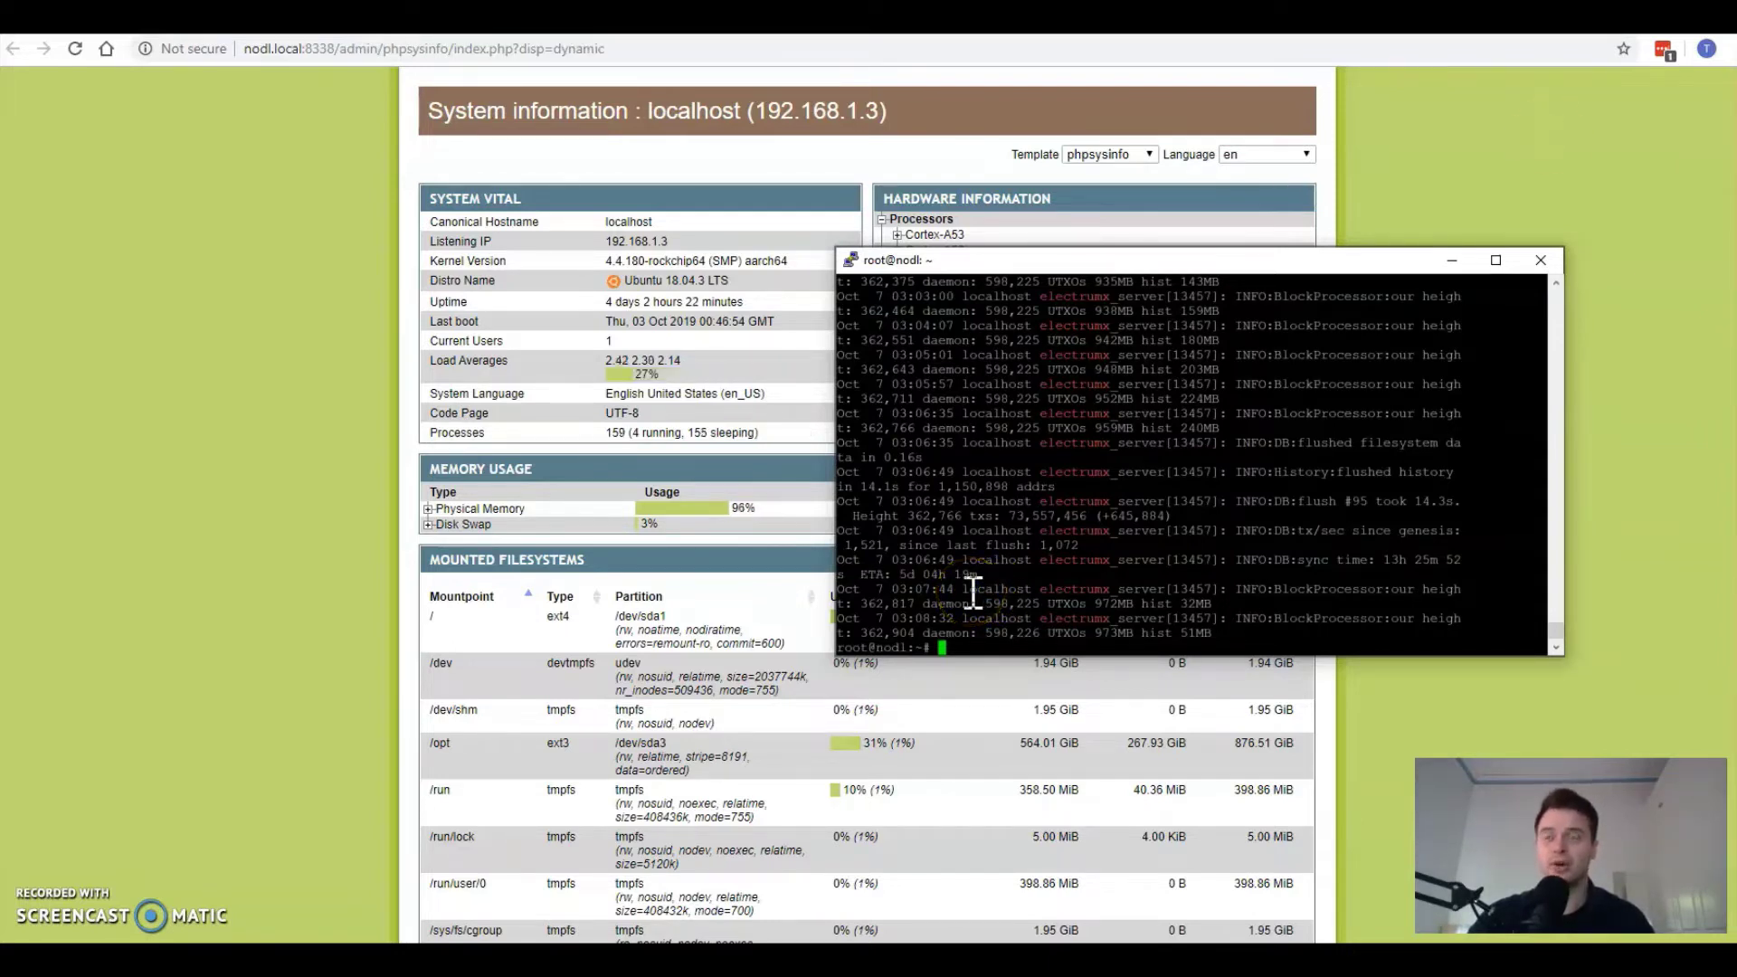
left_click(970, 572)
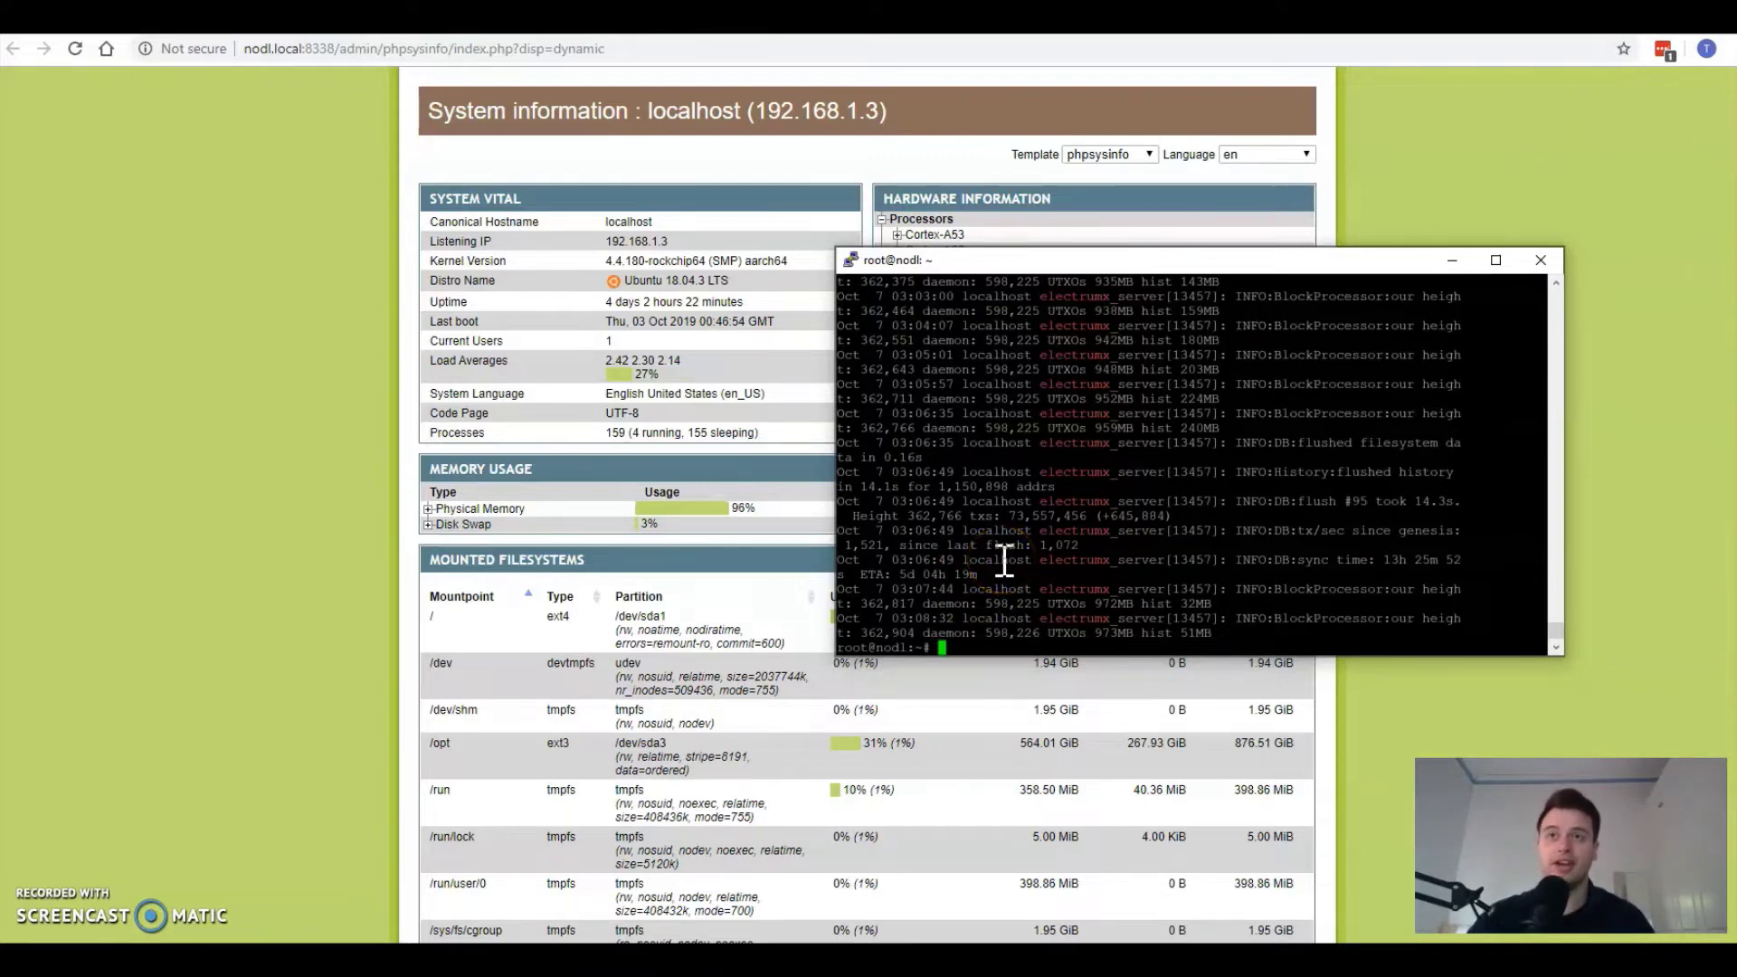
left_click(891, 593)
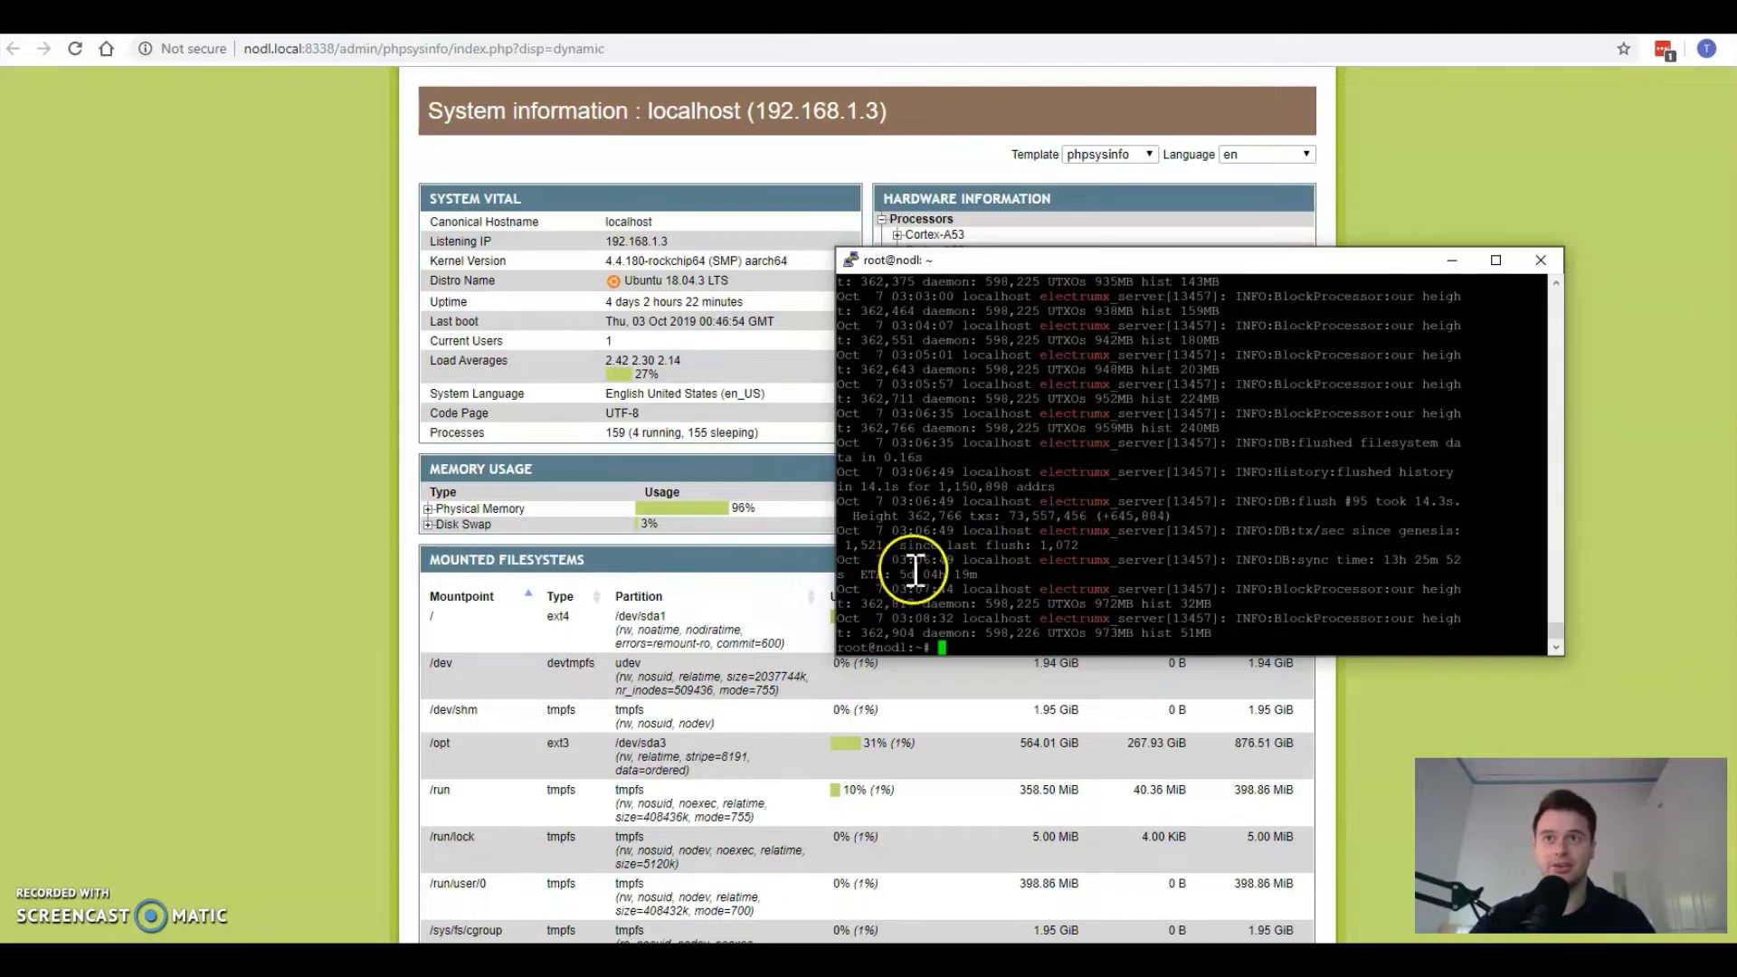
left_click(1540, 261)
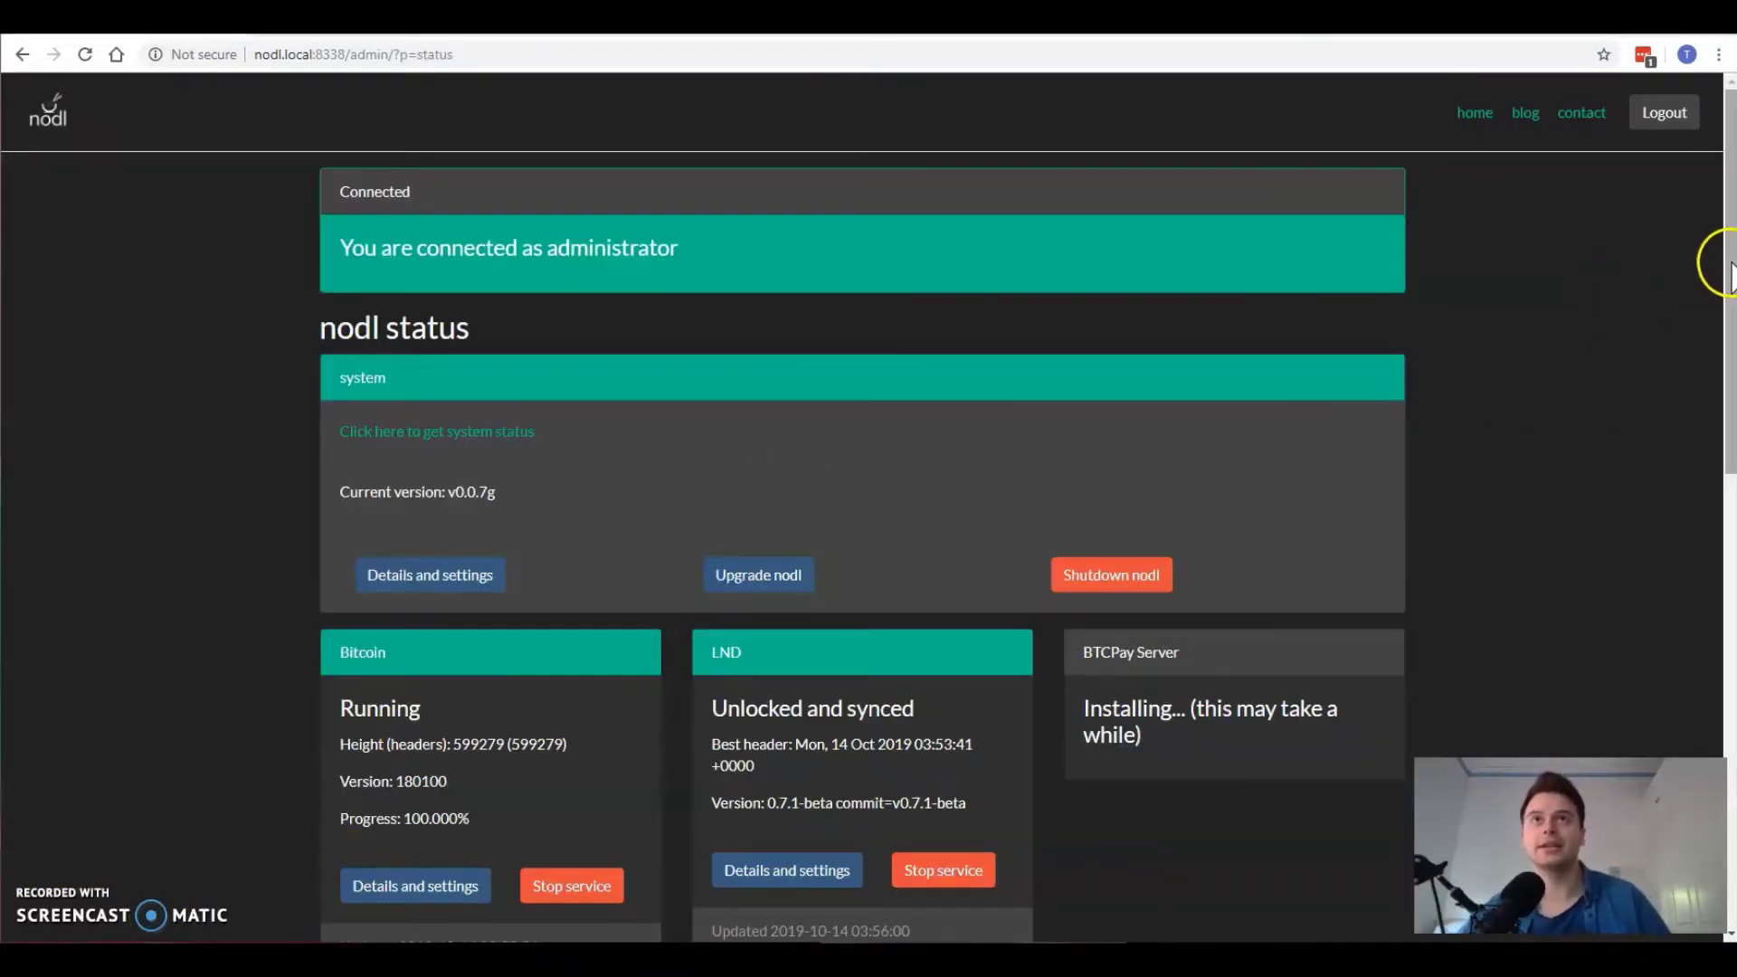
Step: Scroll the nodl status page to the Tor and ElectrumX cards to check their running state
left_click_drag(1730, 267, 1716, 411)
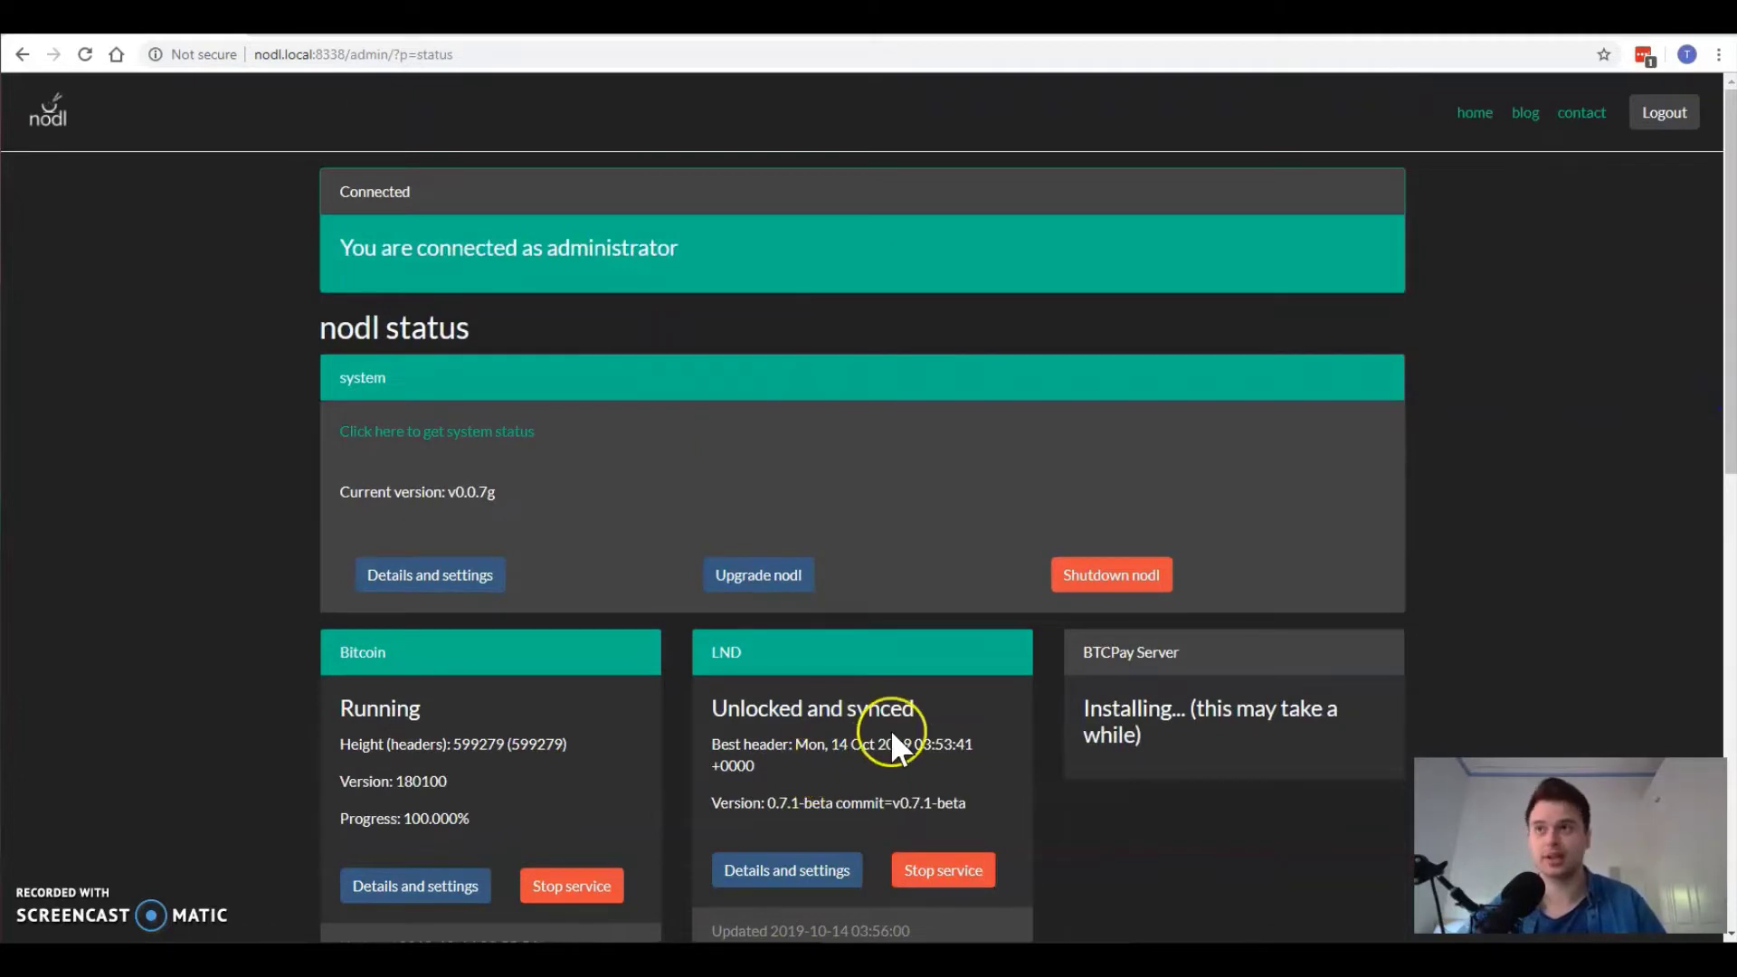
scroll(890, 730, "down", 3)
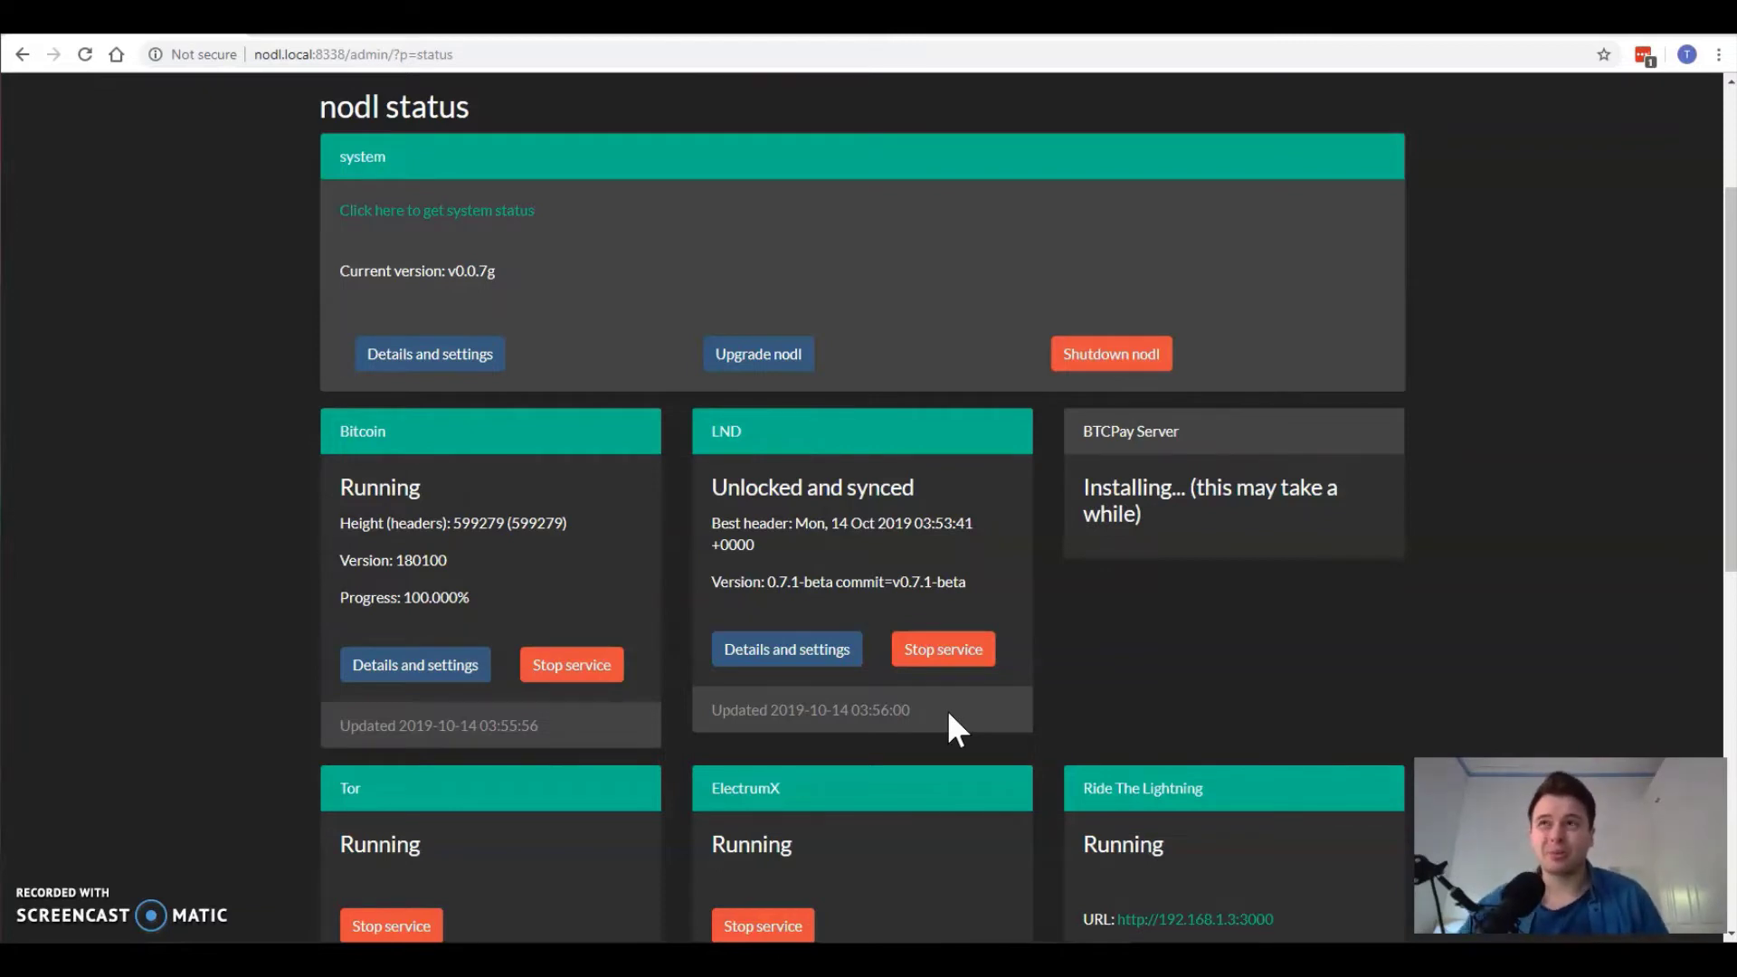
scroll(1022, 649, "down", 1)
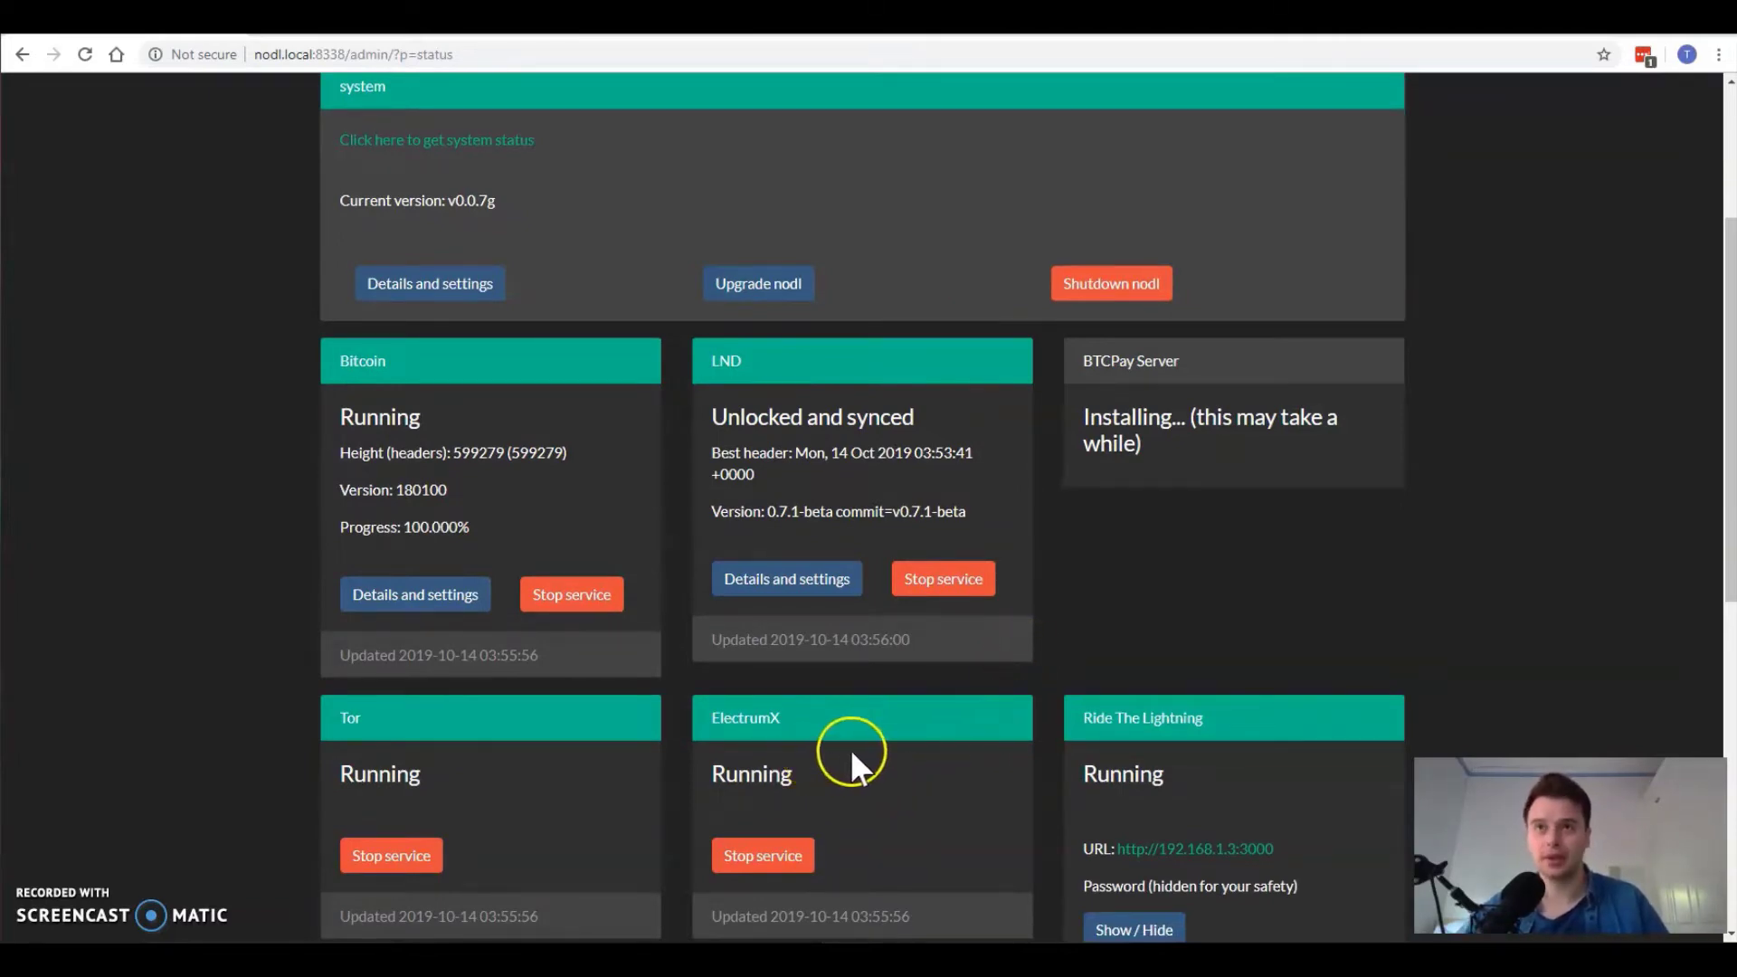
scroll(850, 756, "up", 3)
scroll(850, 759, "down", 1)
scroll(706, 778, "down", 3)
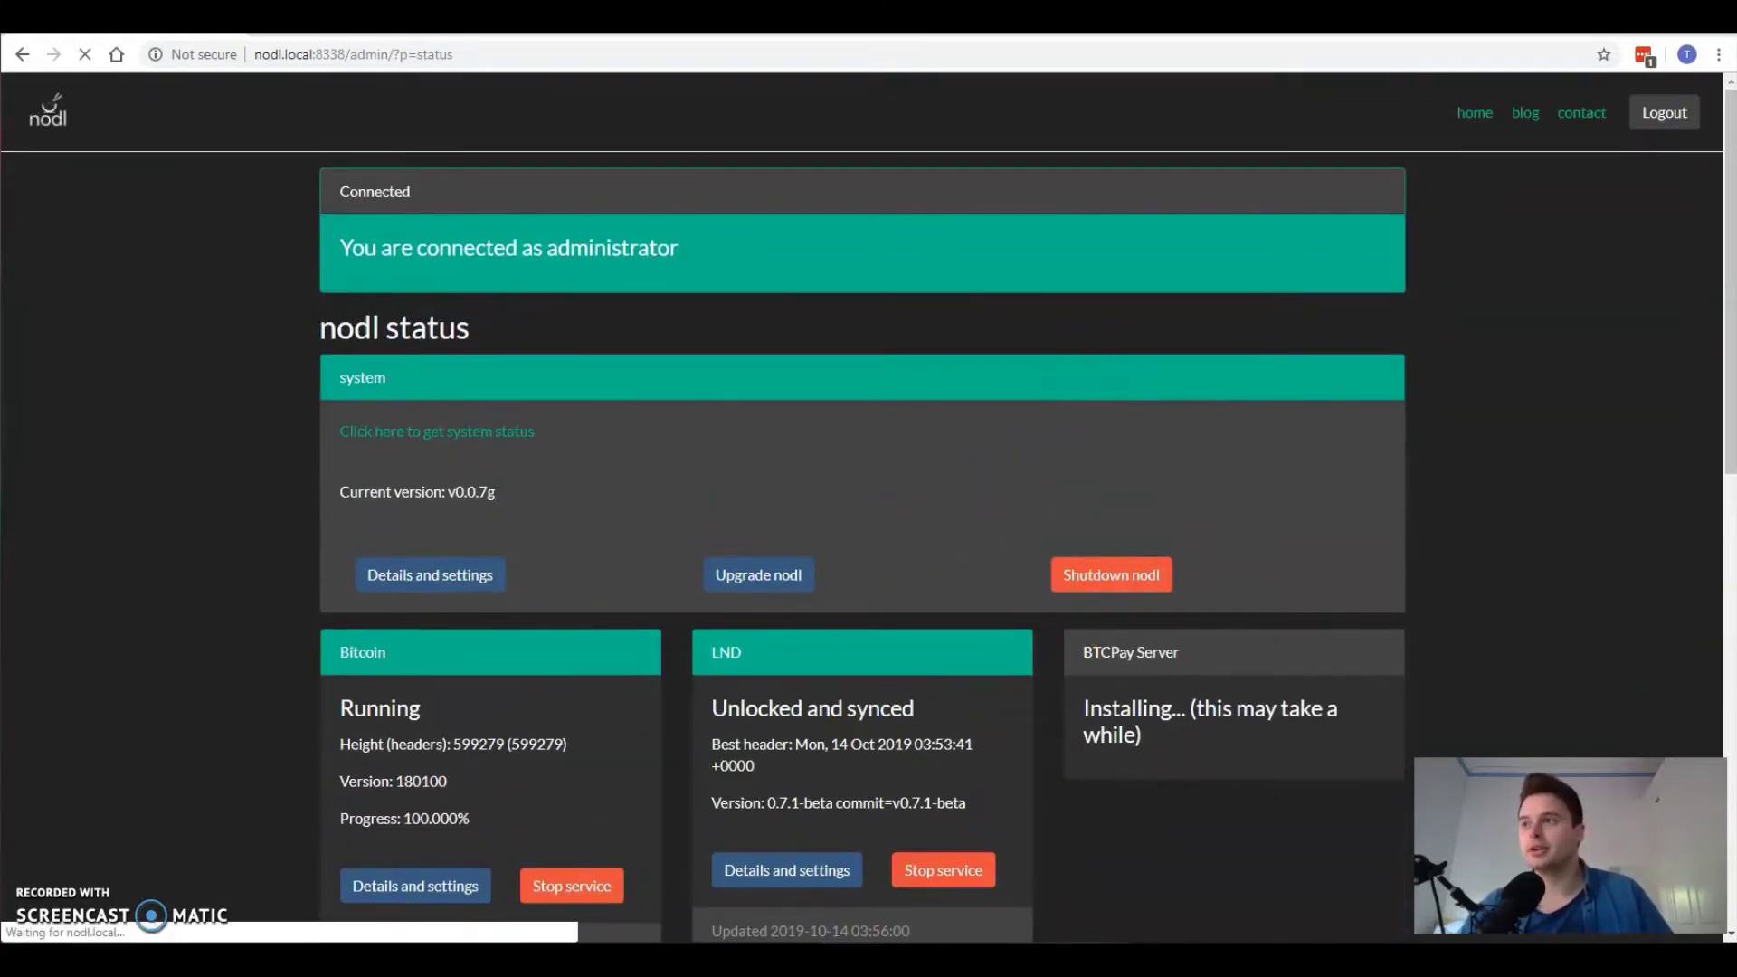
Step: Create a shortcut to the electrum-3.3.8 application in the Downloads\Electrum folder
key("alt+Tab")
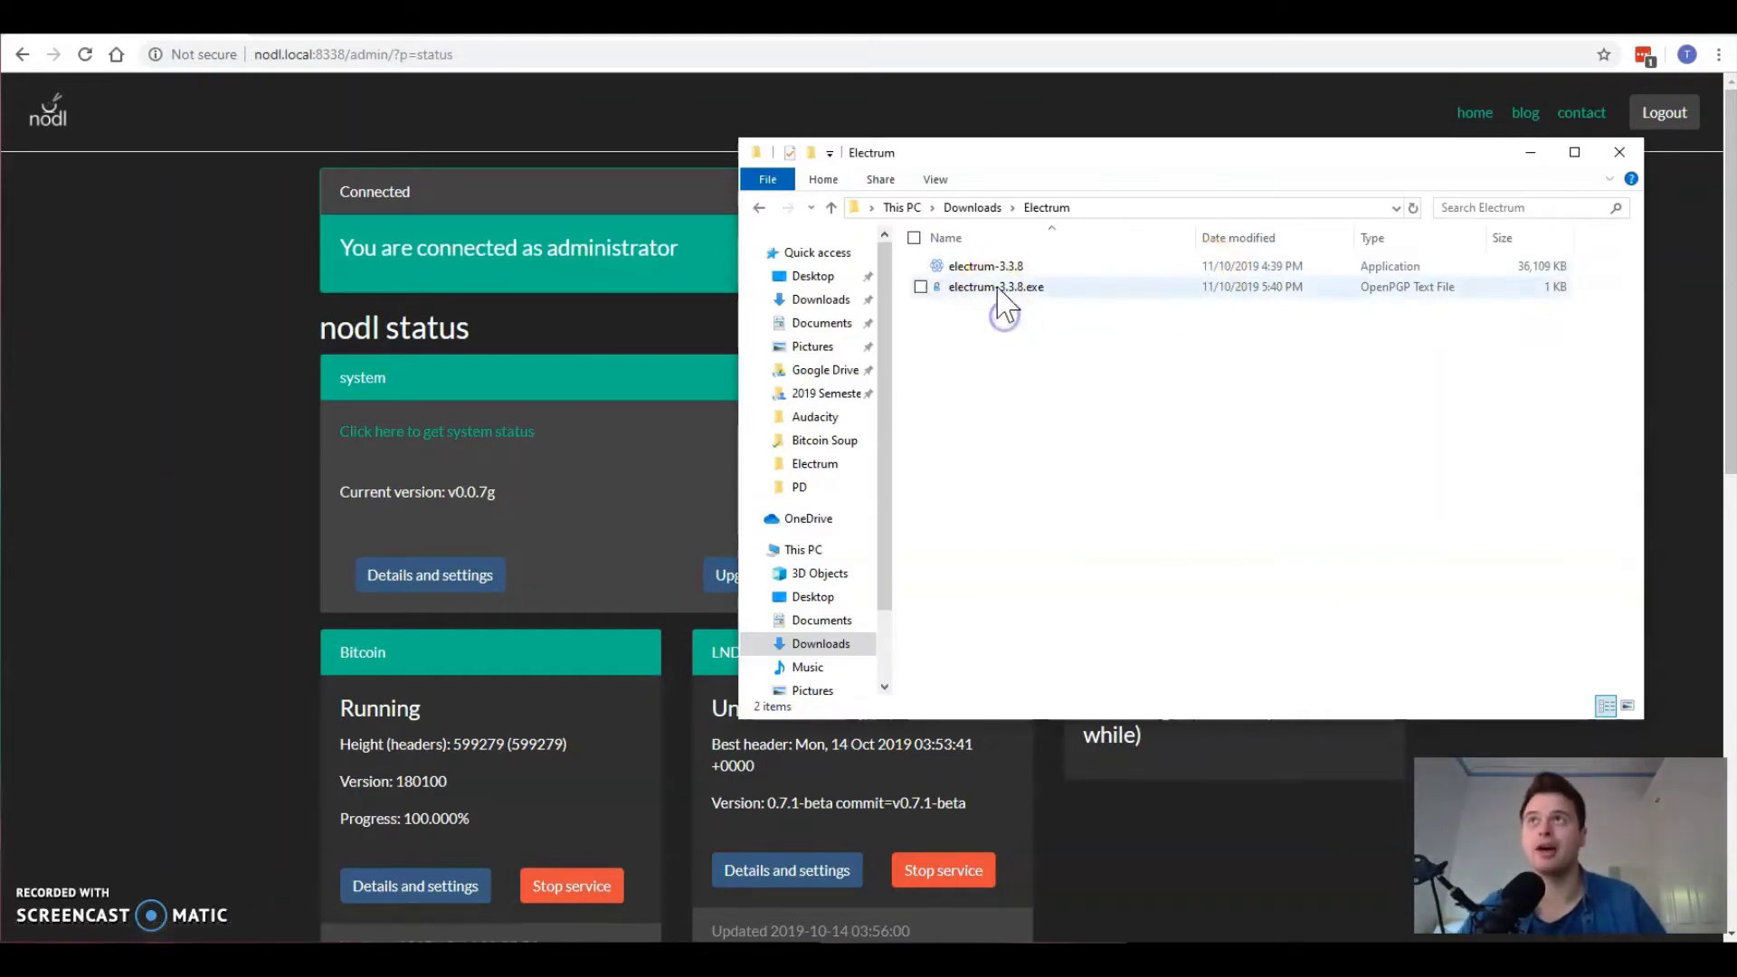
left_click(1007, 271)
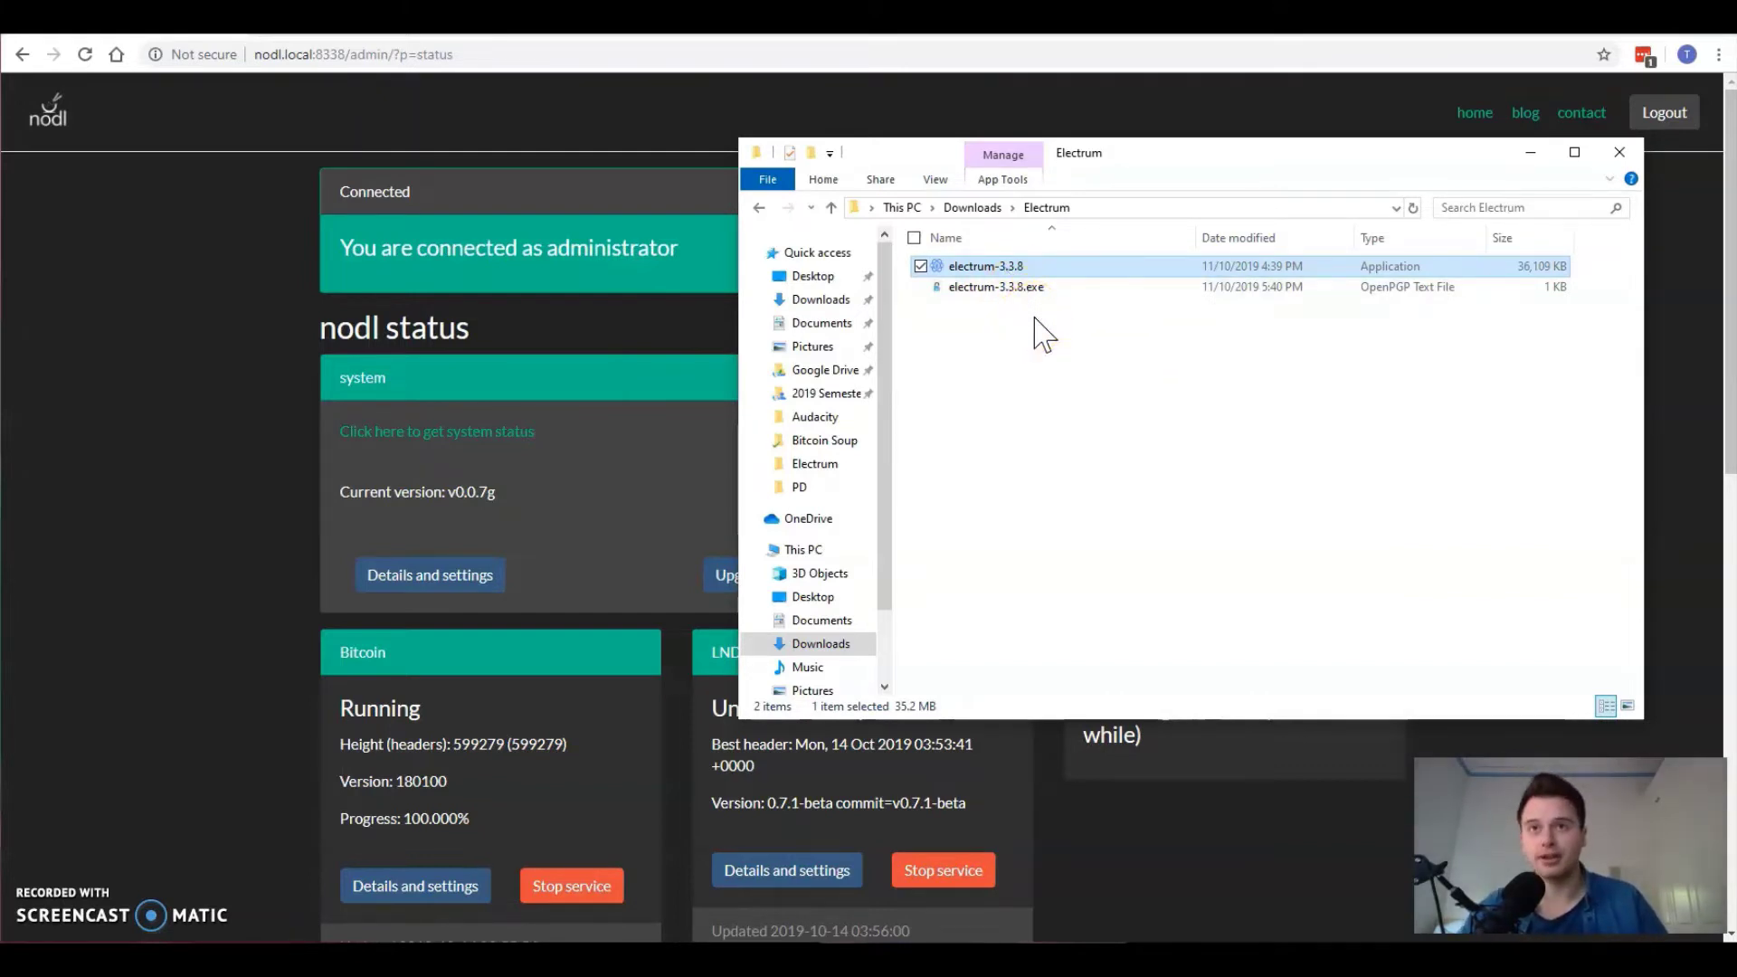
left_click(1027, 333)
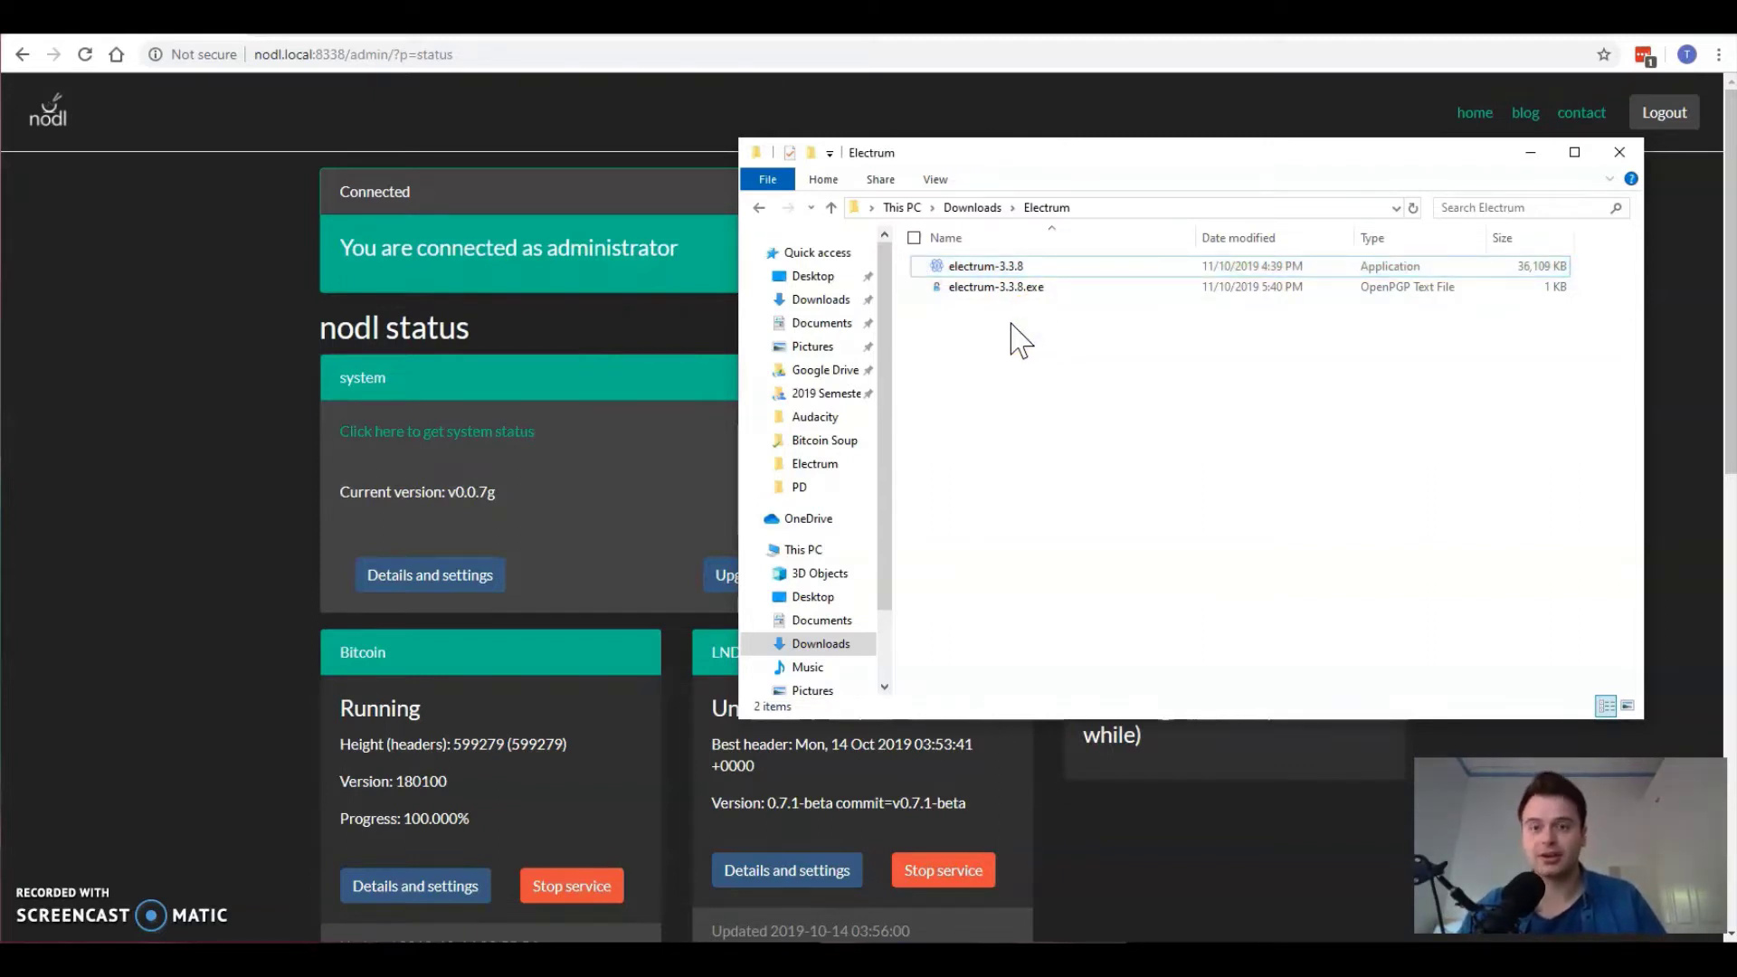
left_click(1002, 268)
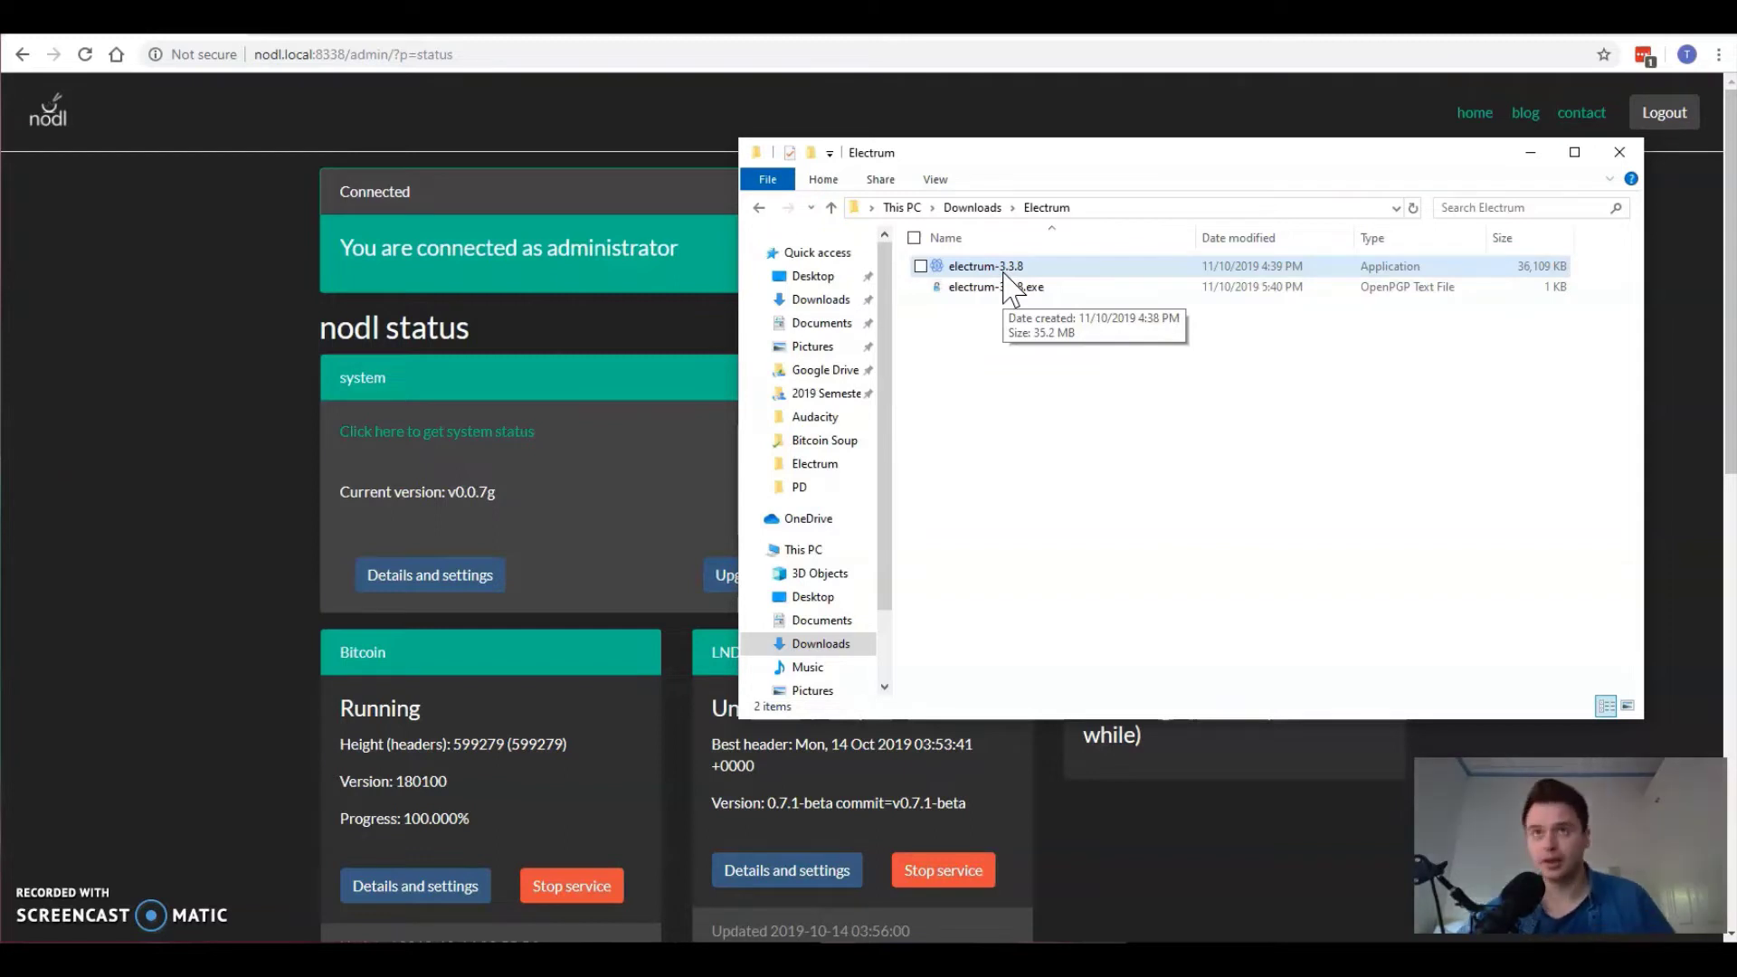
right_click(1004, 274)
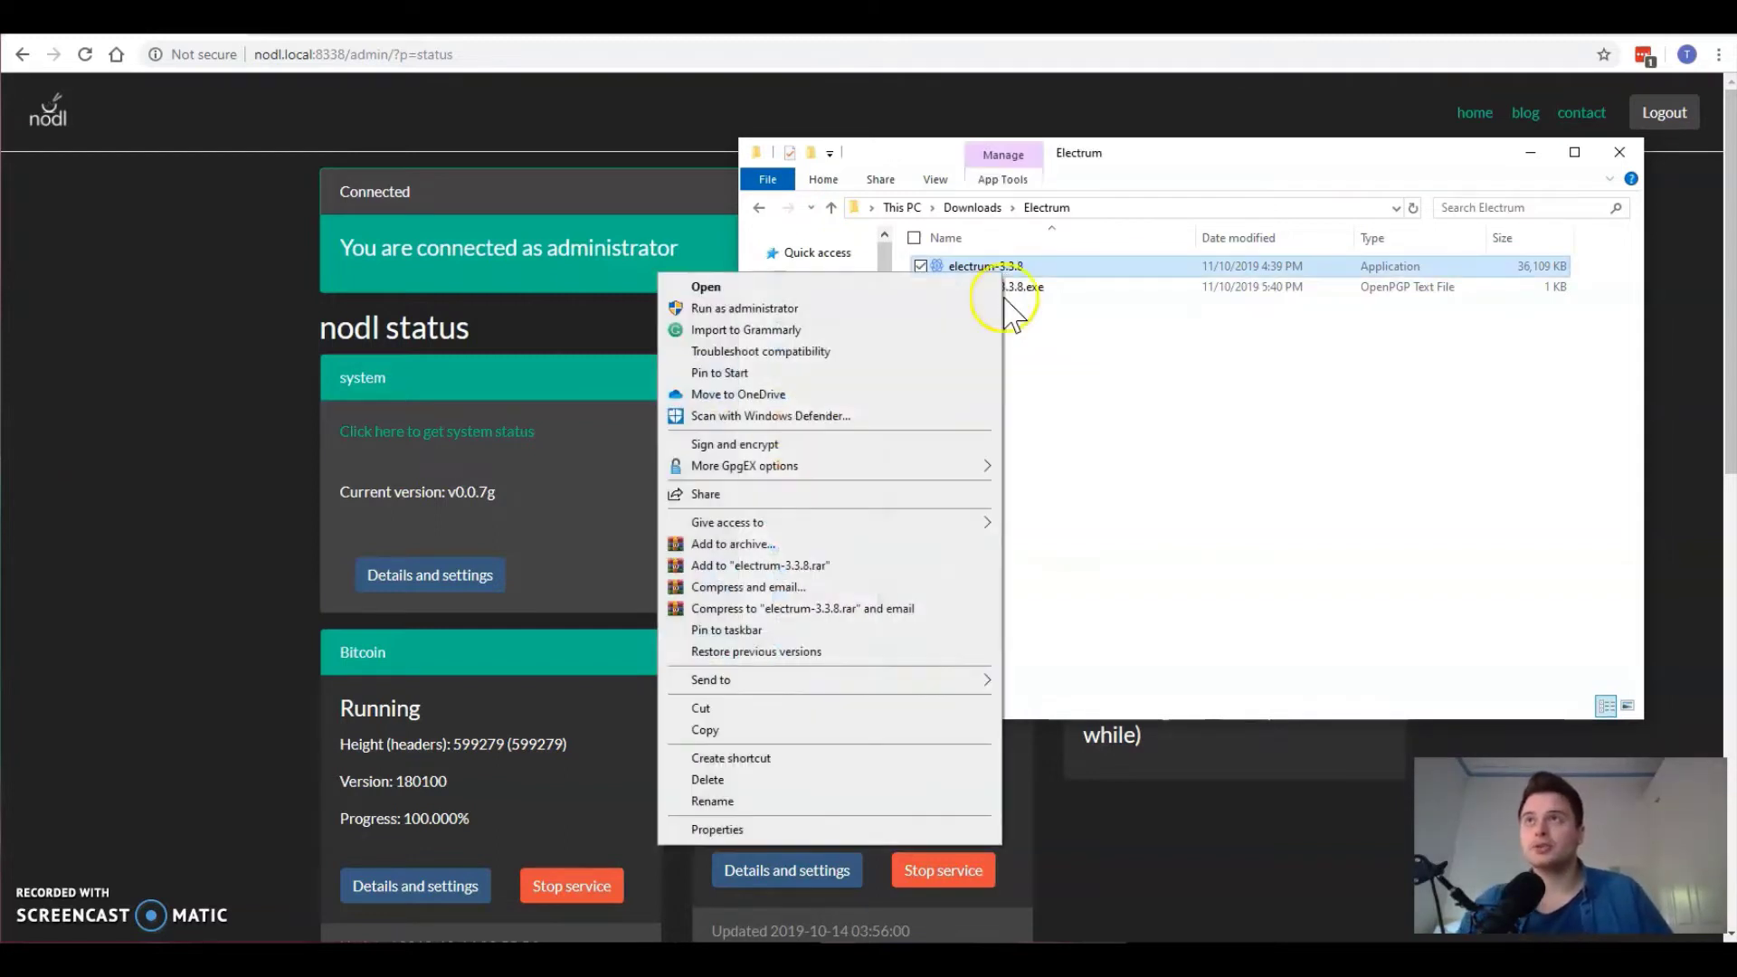
left_click(714, 779)
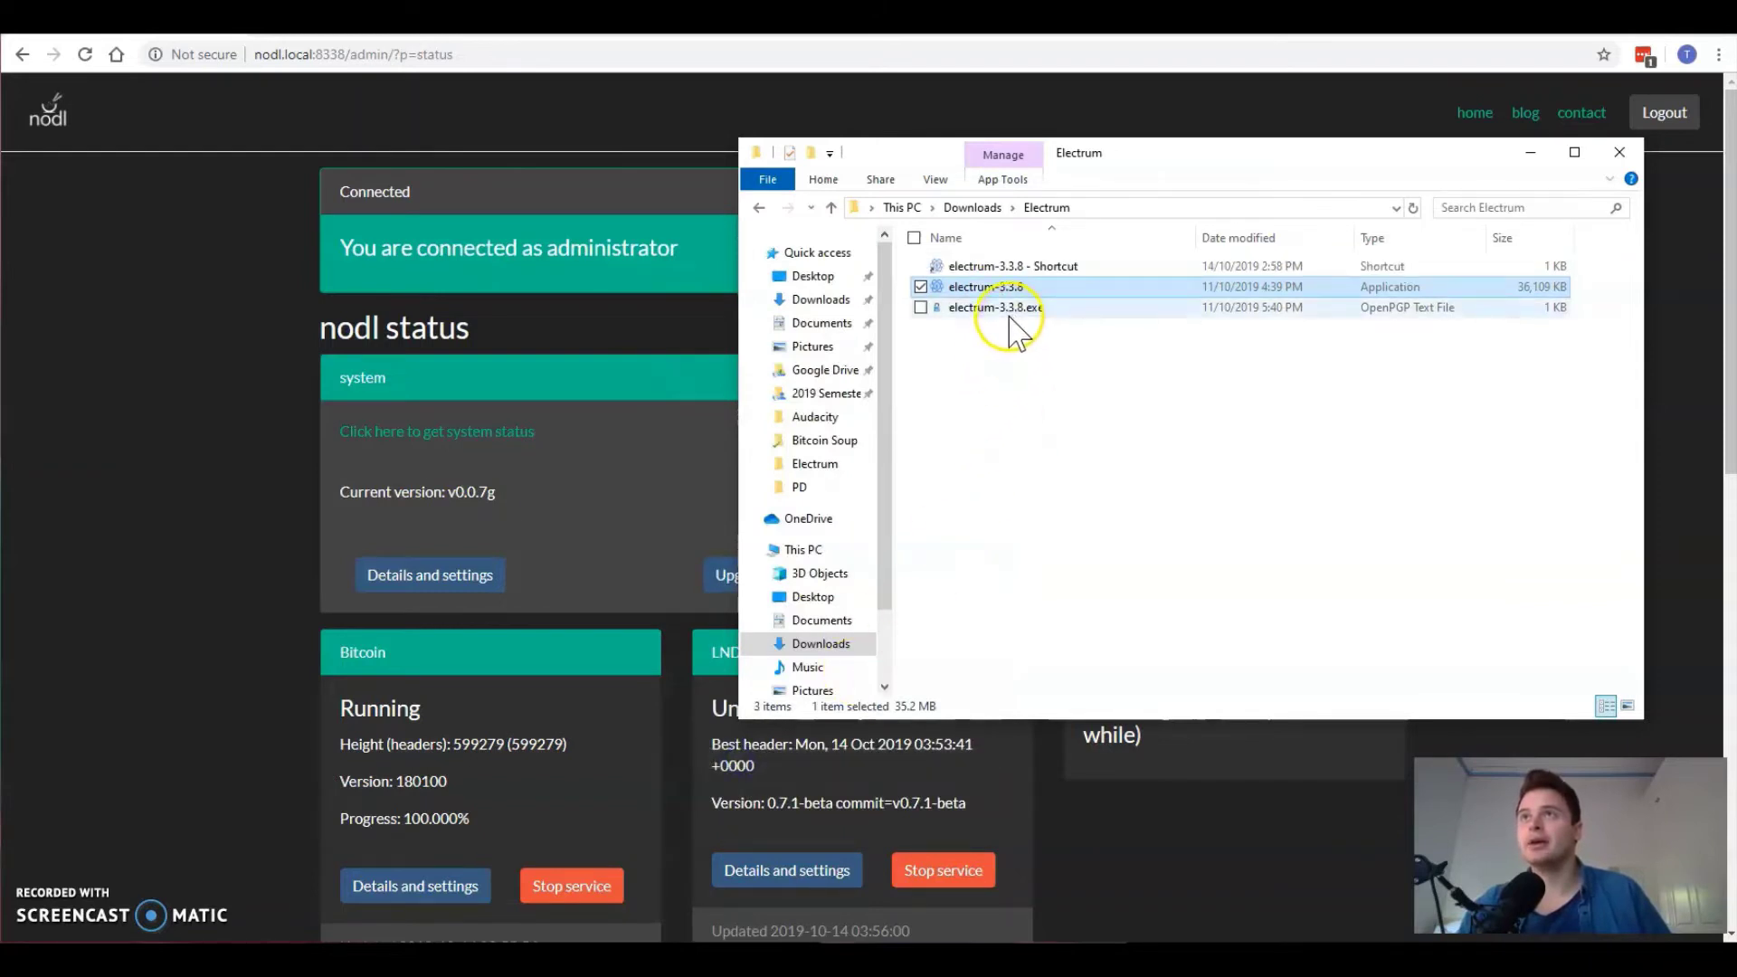
Step: Rename the new shortcut to ElectrumX
left_click(993, 268)
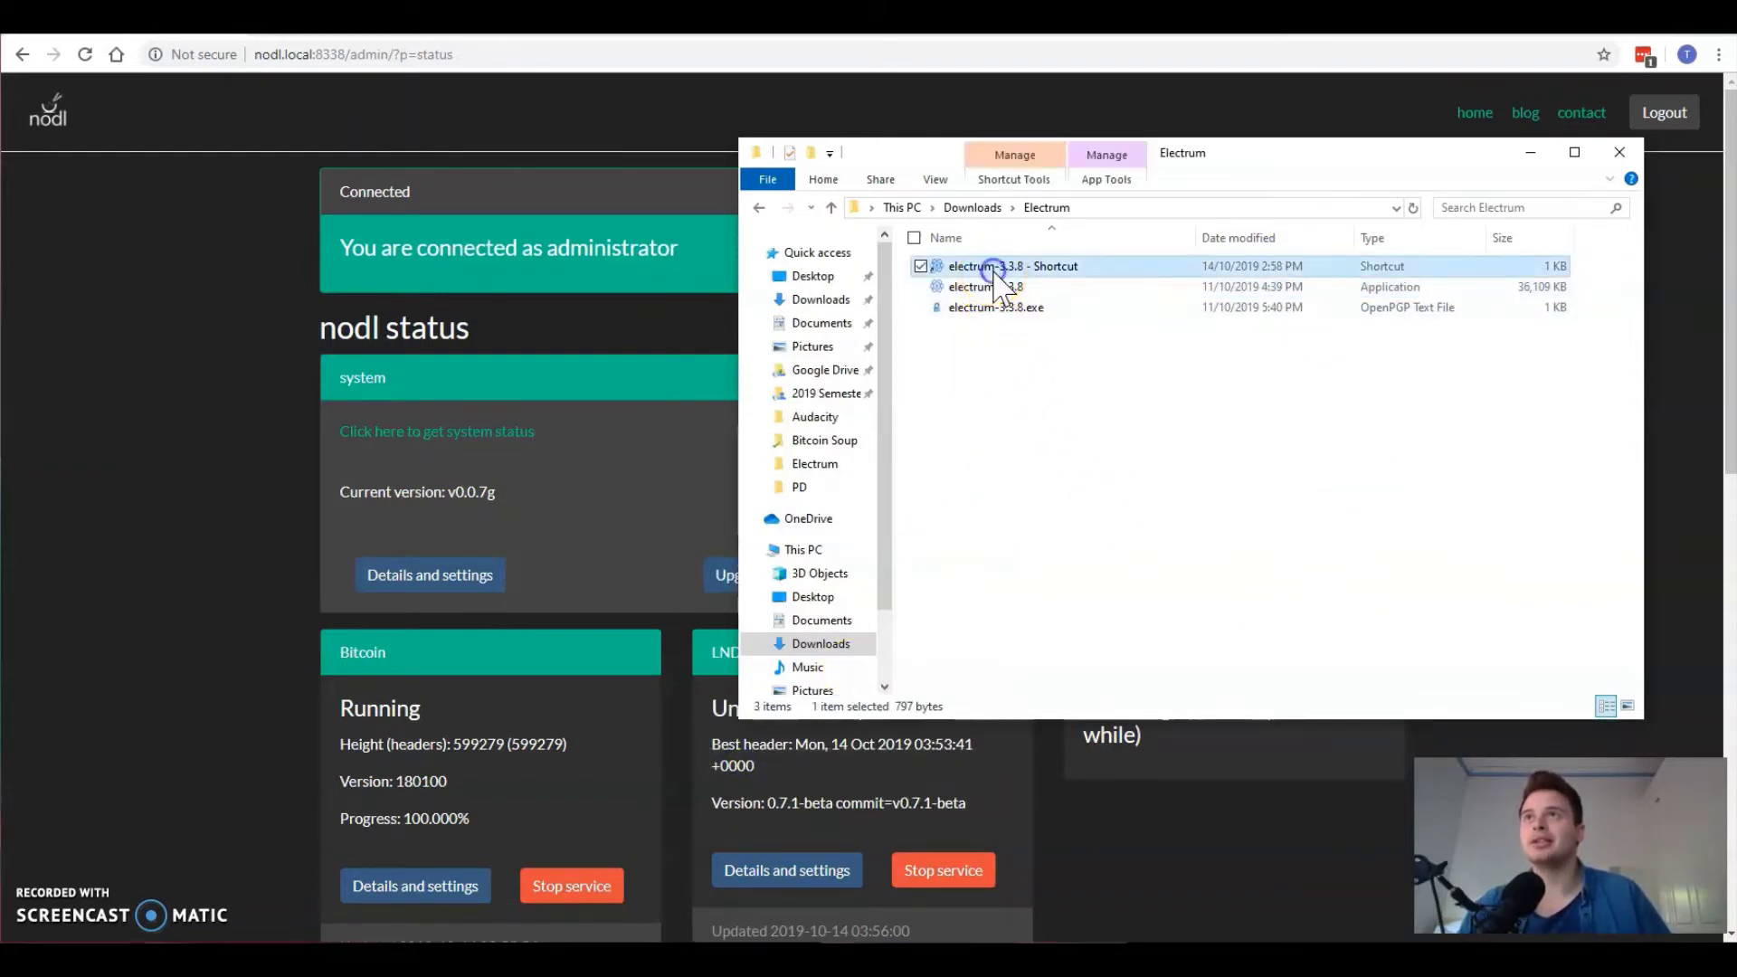
left_click(995, 268)
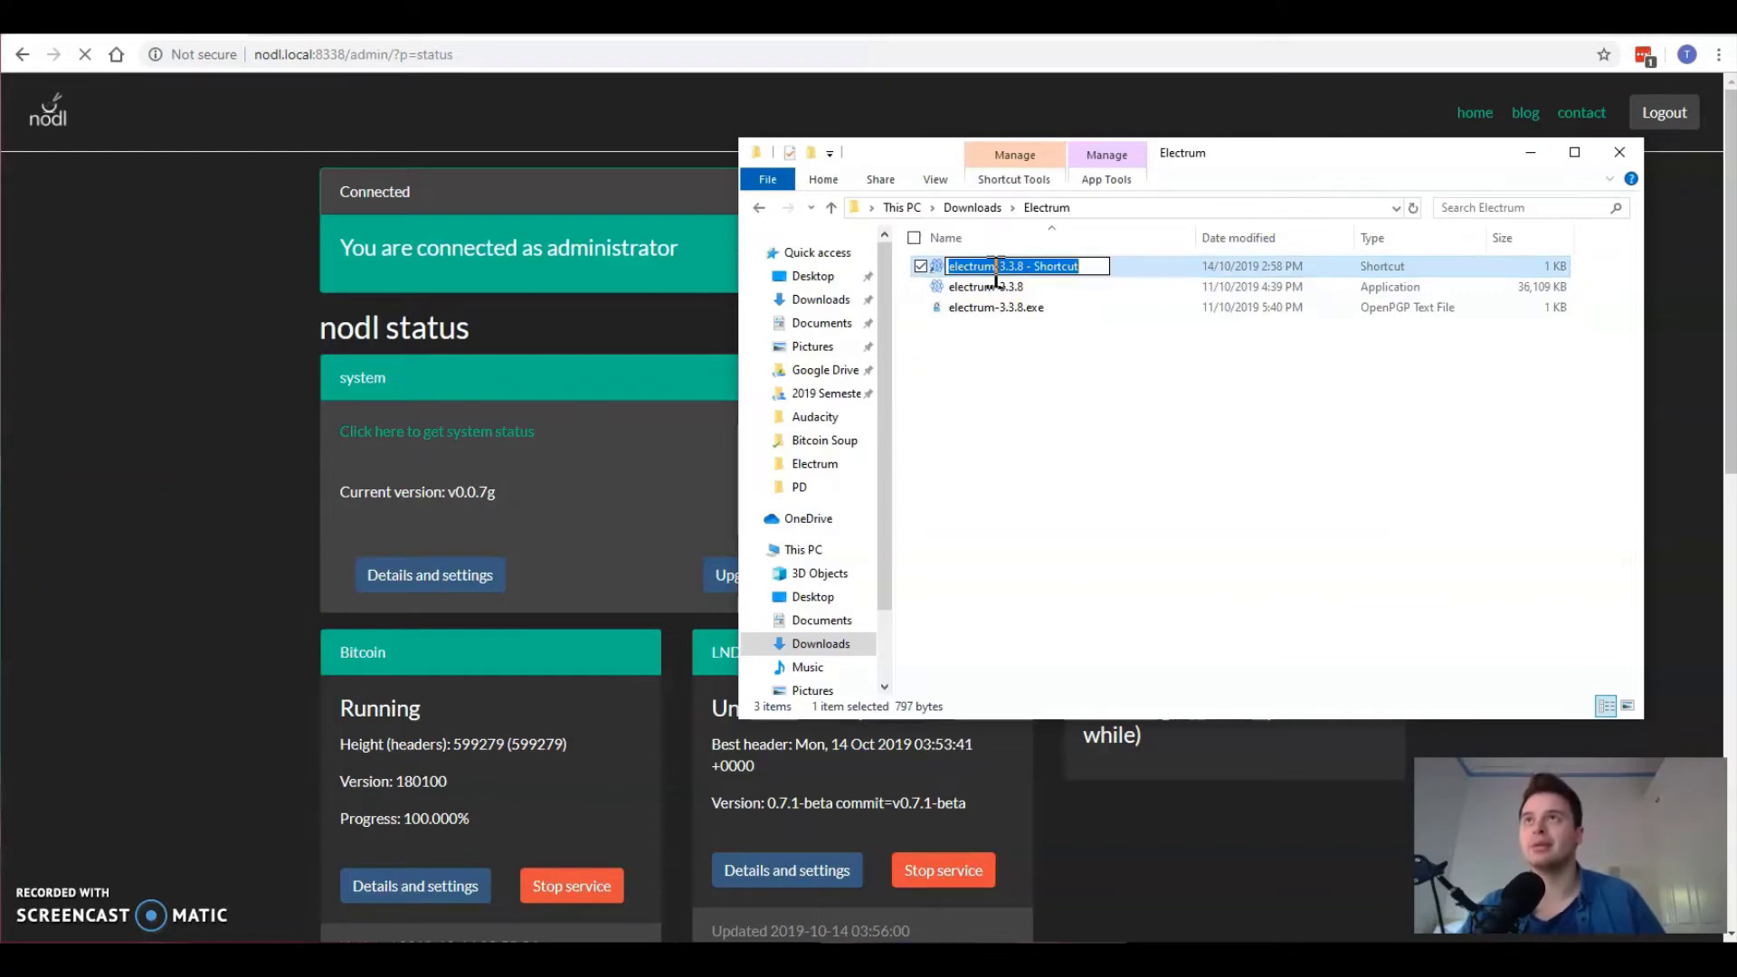
type("Elect")
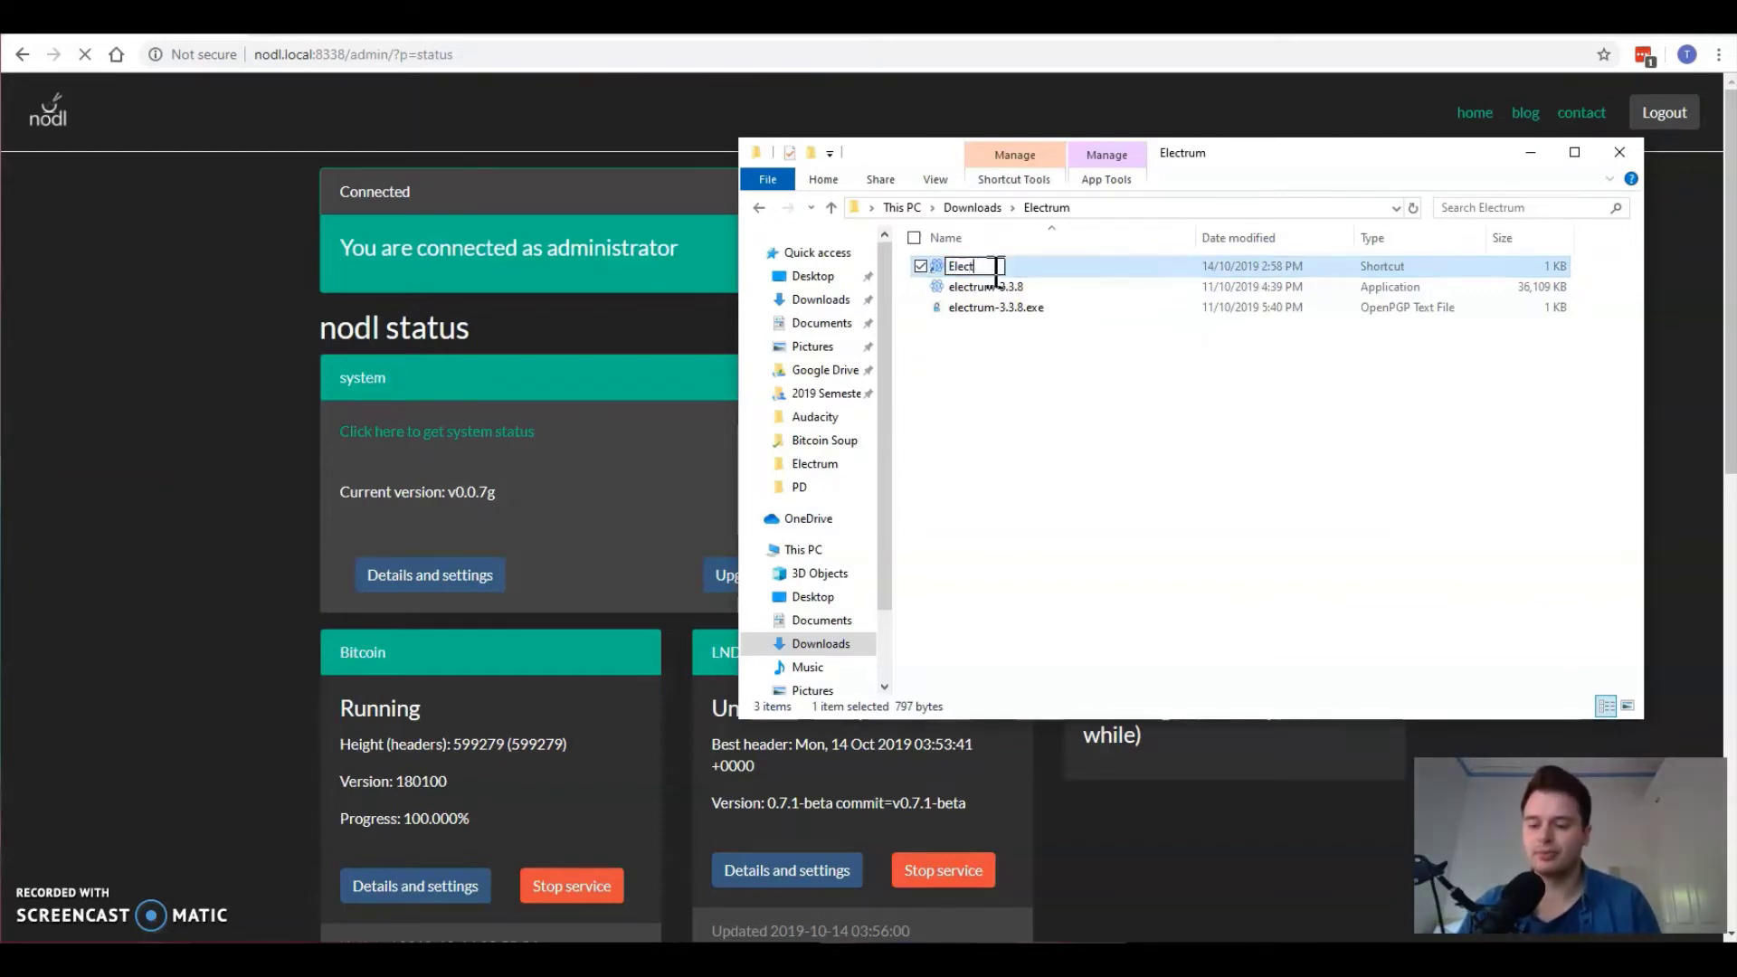
type("rum")
key("Return")
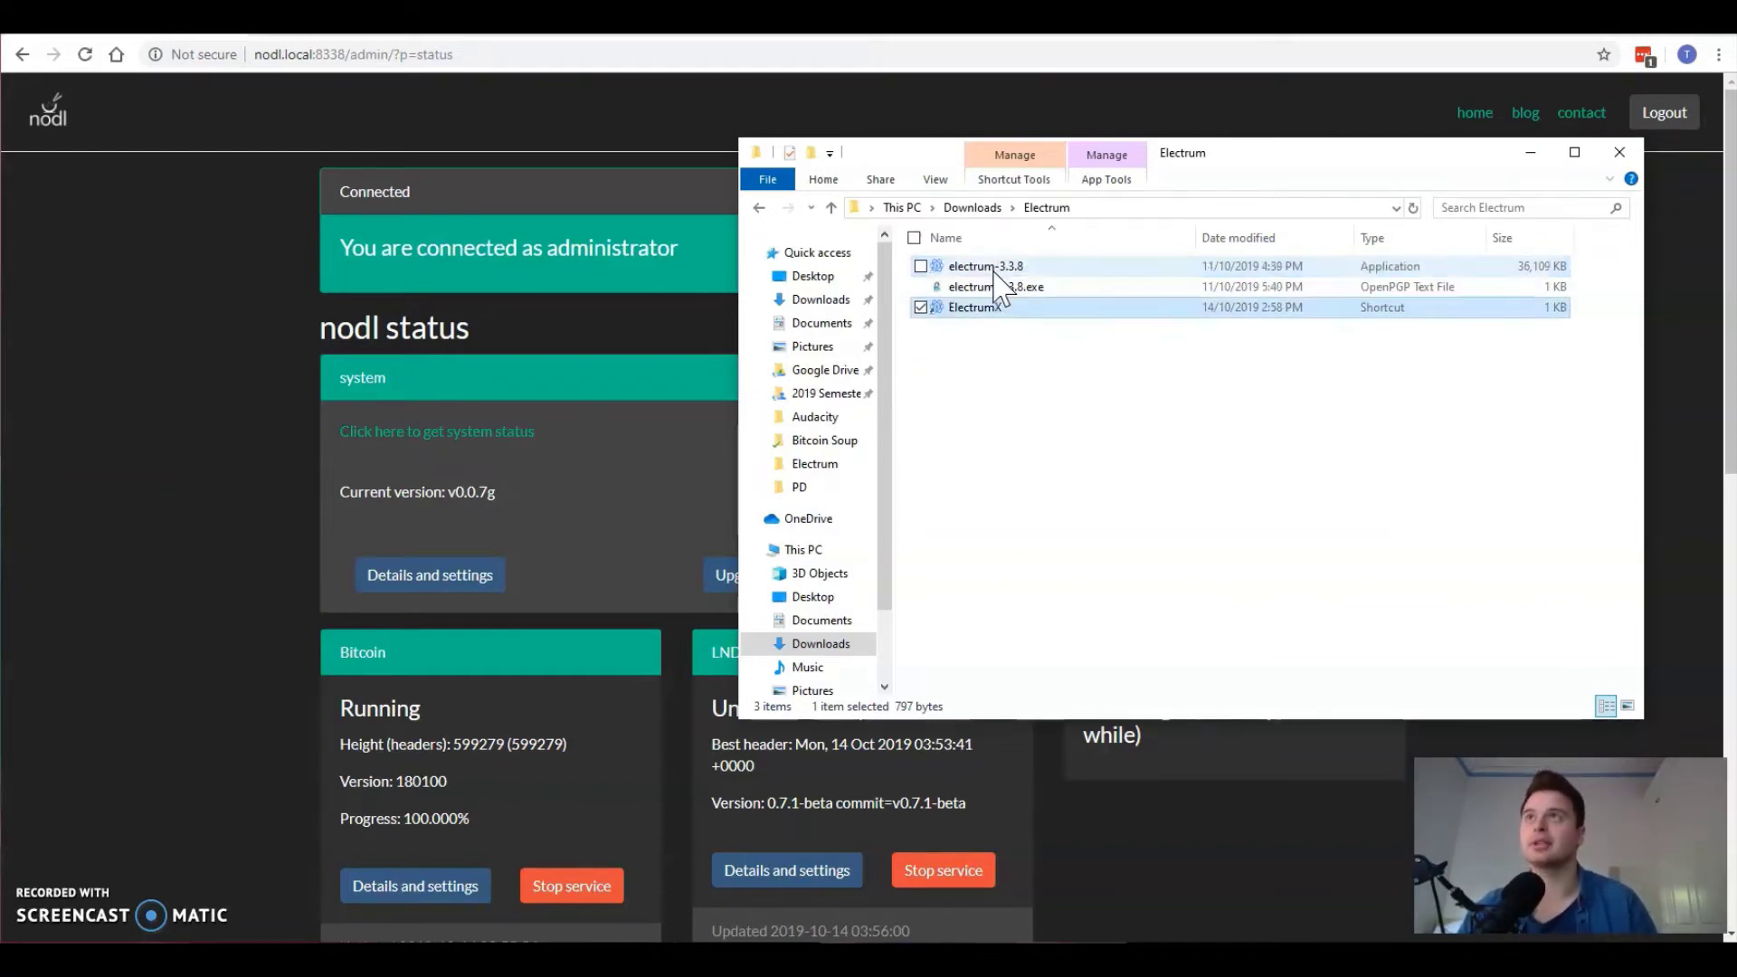
left_click(981, 505)
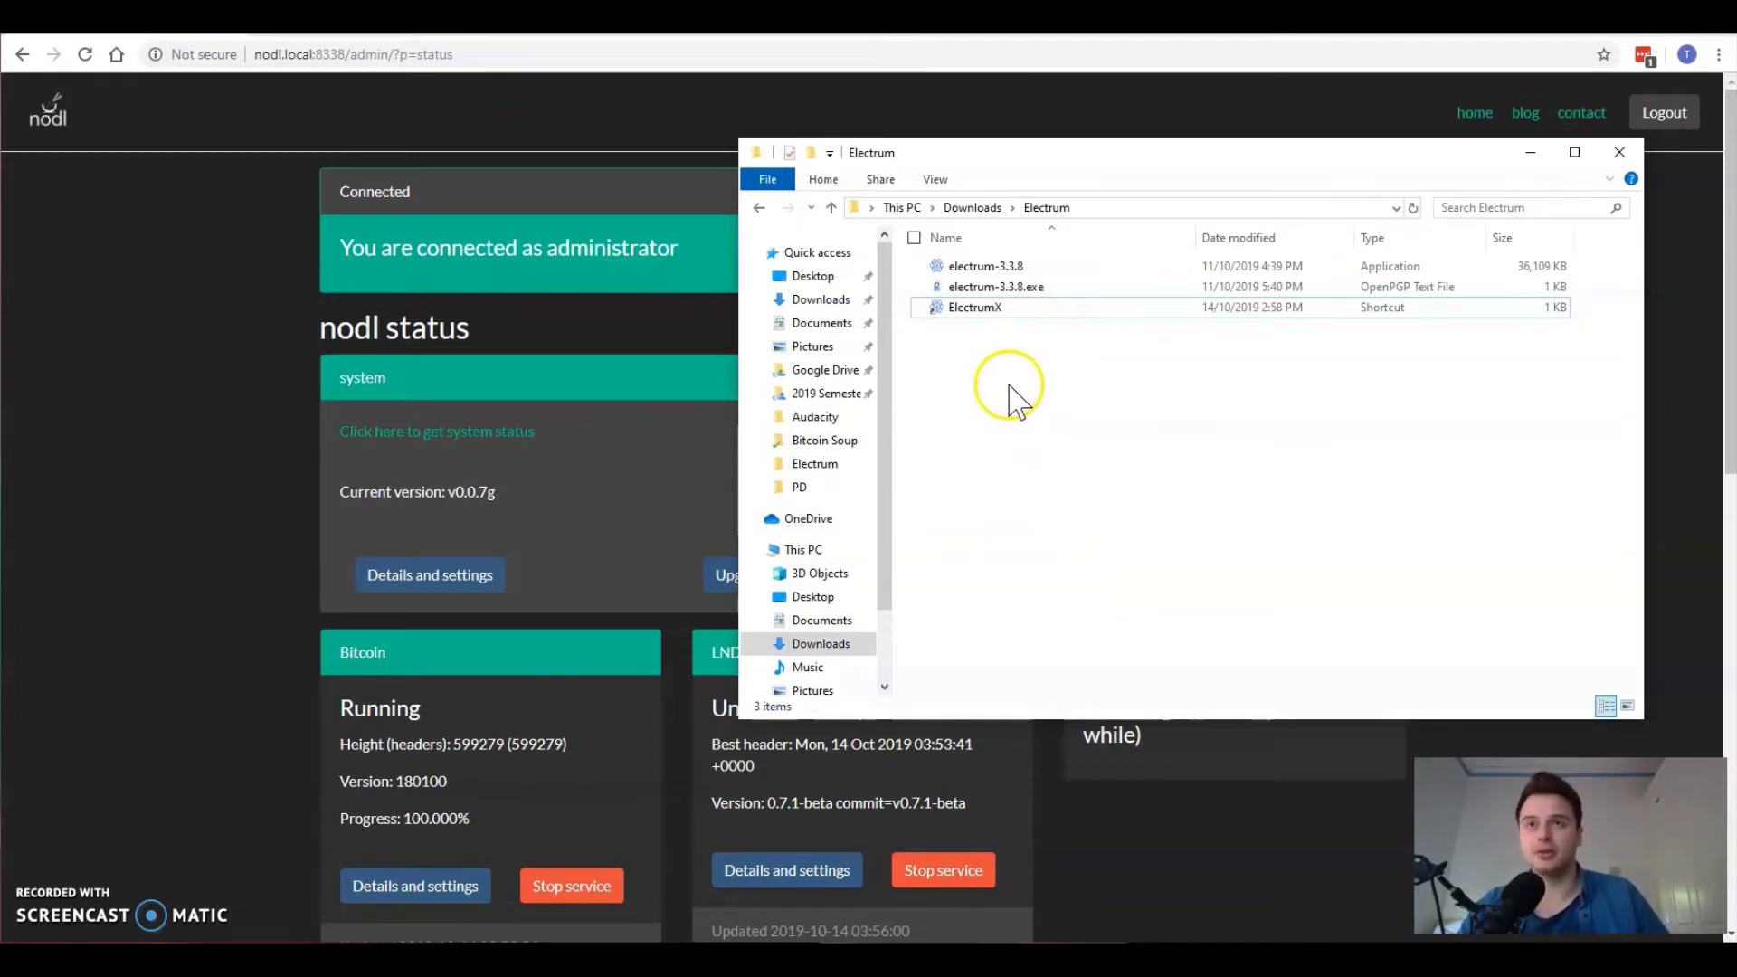
left_click(987, 372)
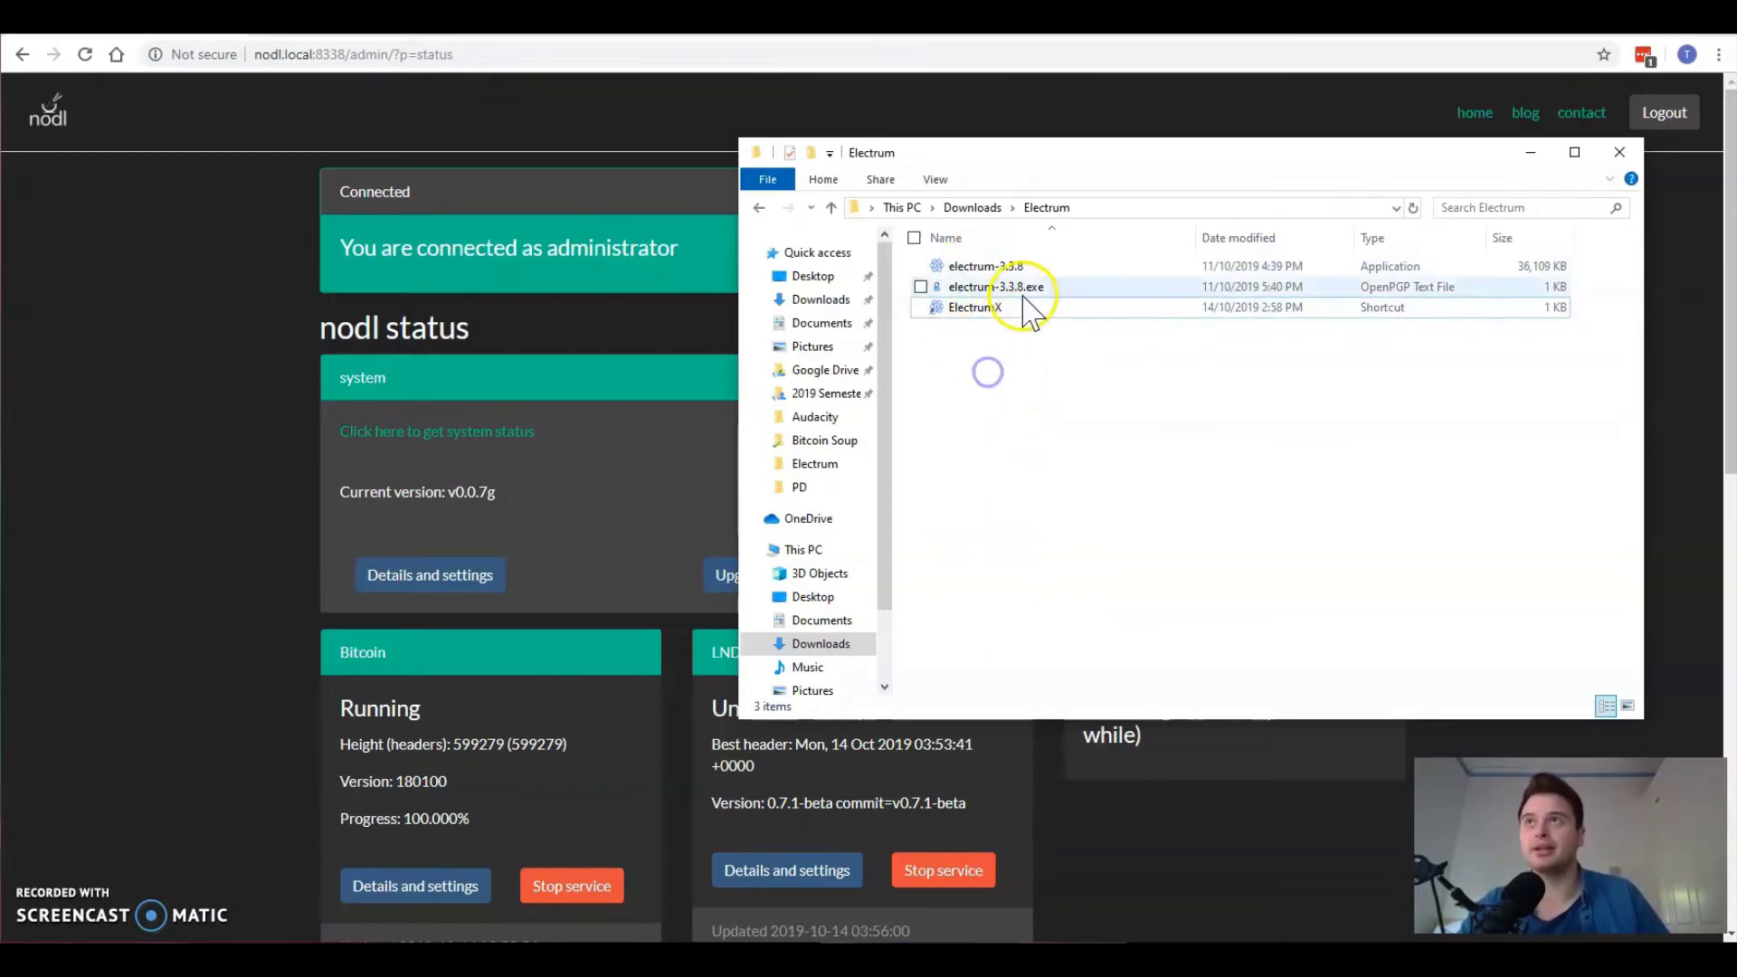
double_click(1006, 272)
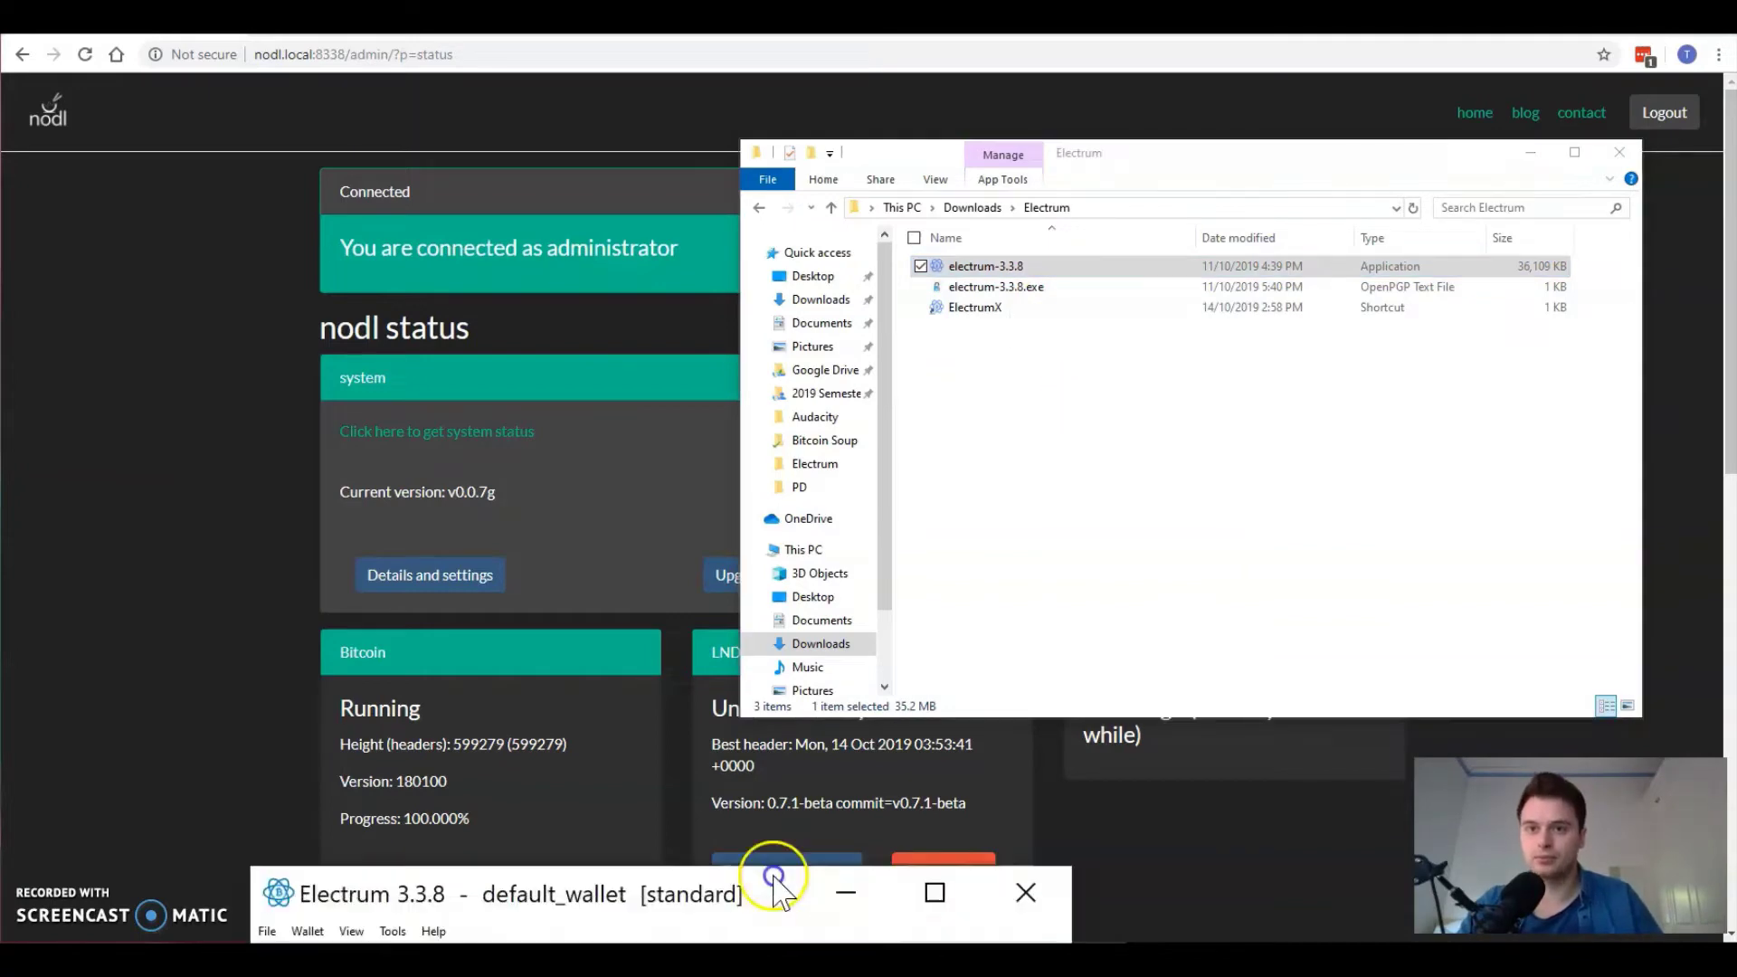
left_click_drag(520, 891, 945, 267)
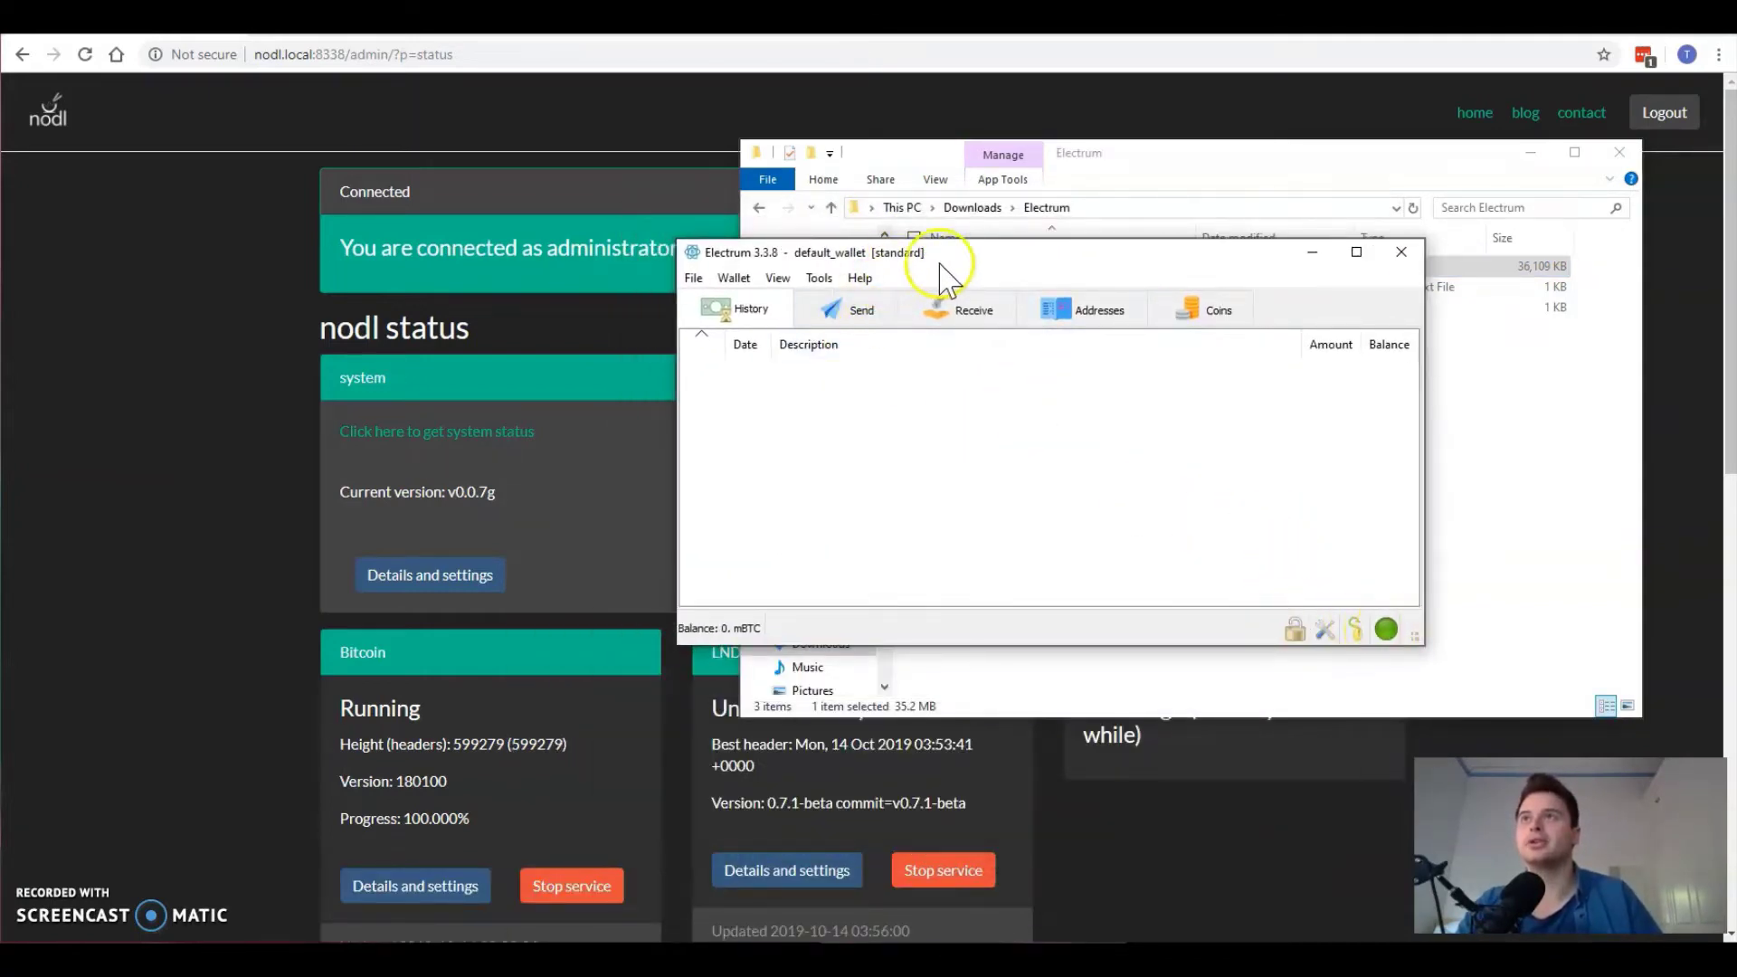
left_click(1386, 631)
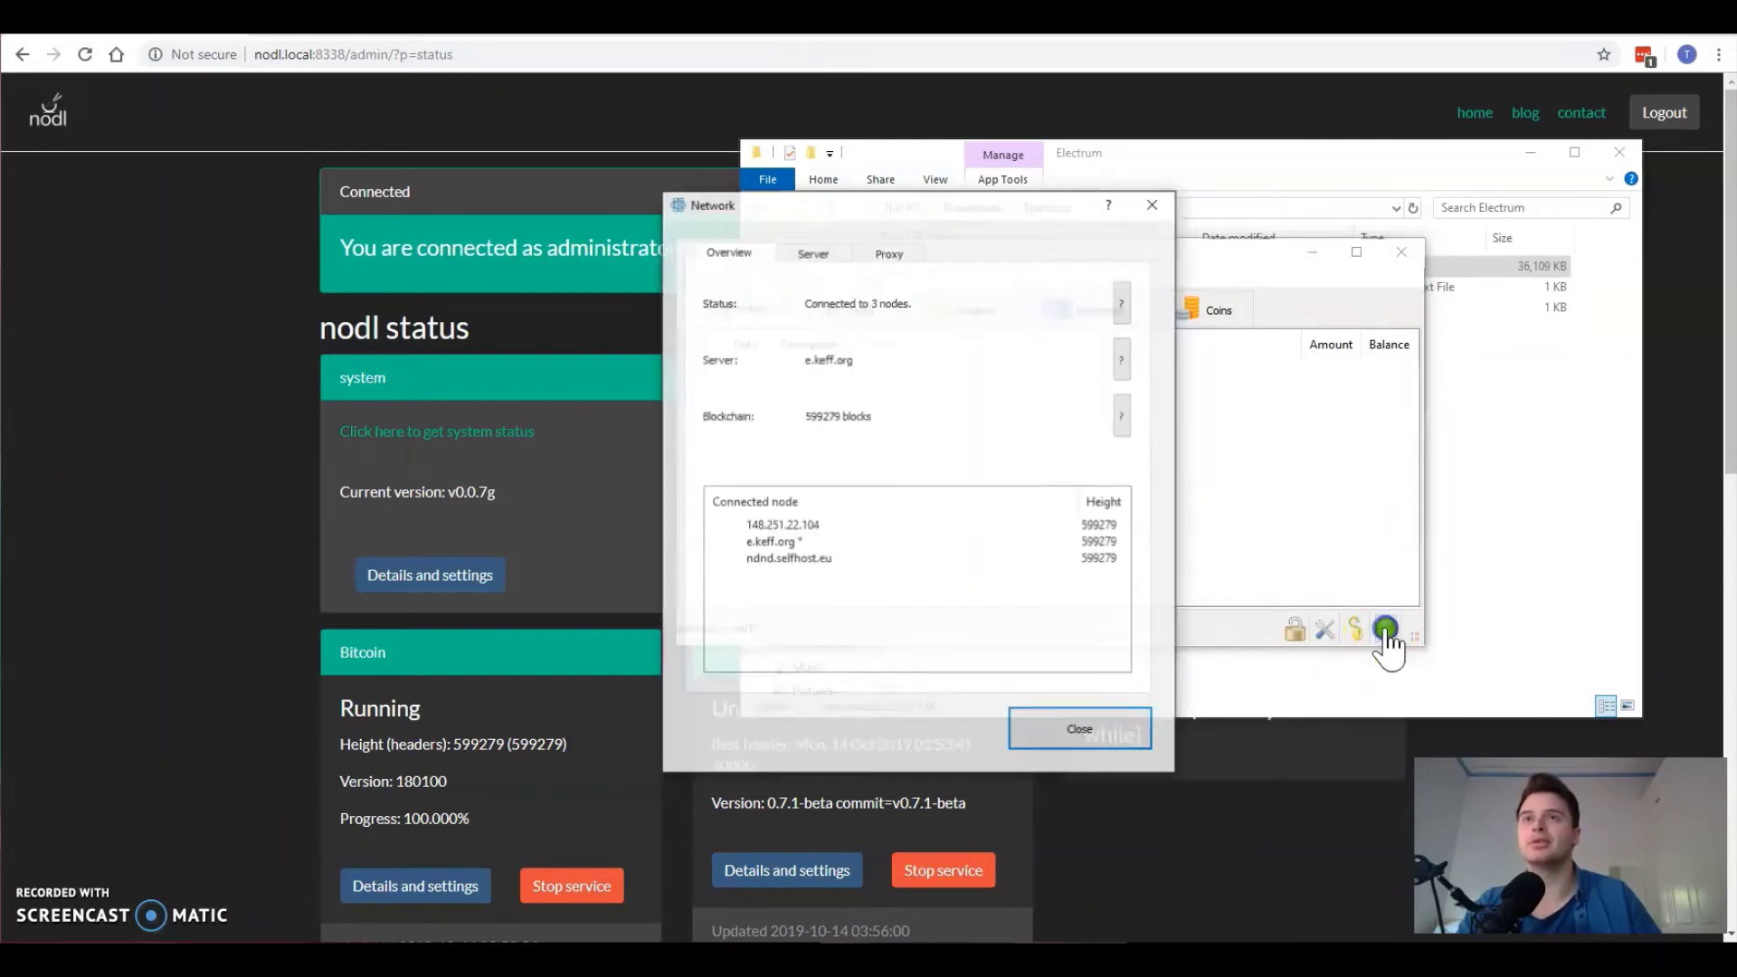
left_click(819, 258)
left_click(727, 254)
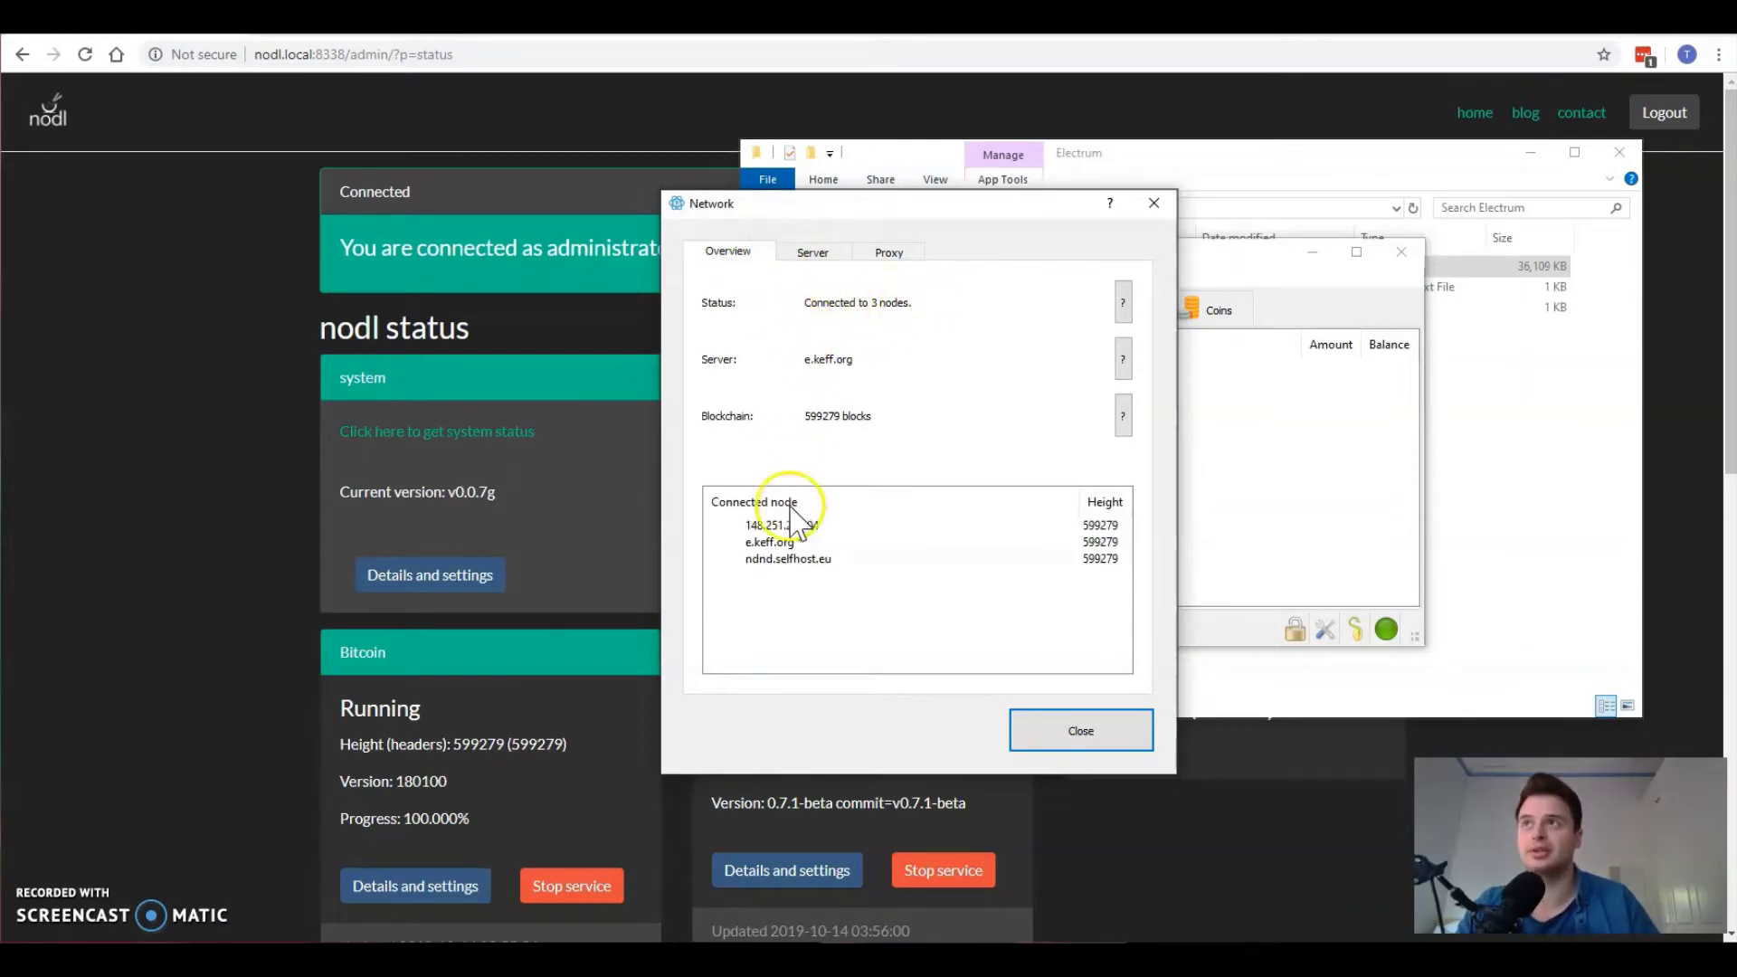
left_click(781, 255)
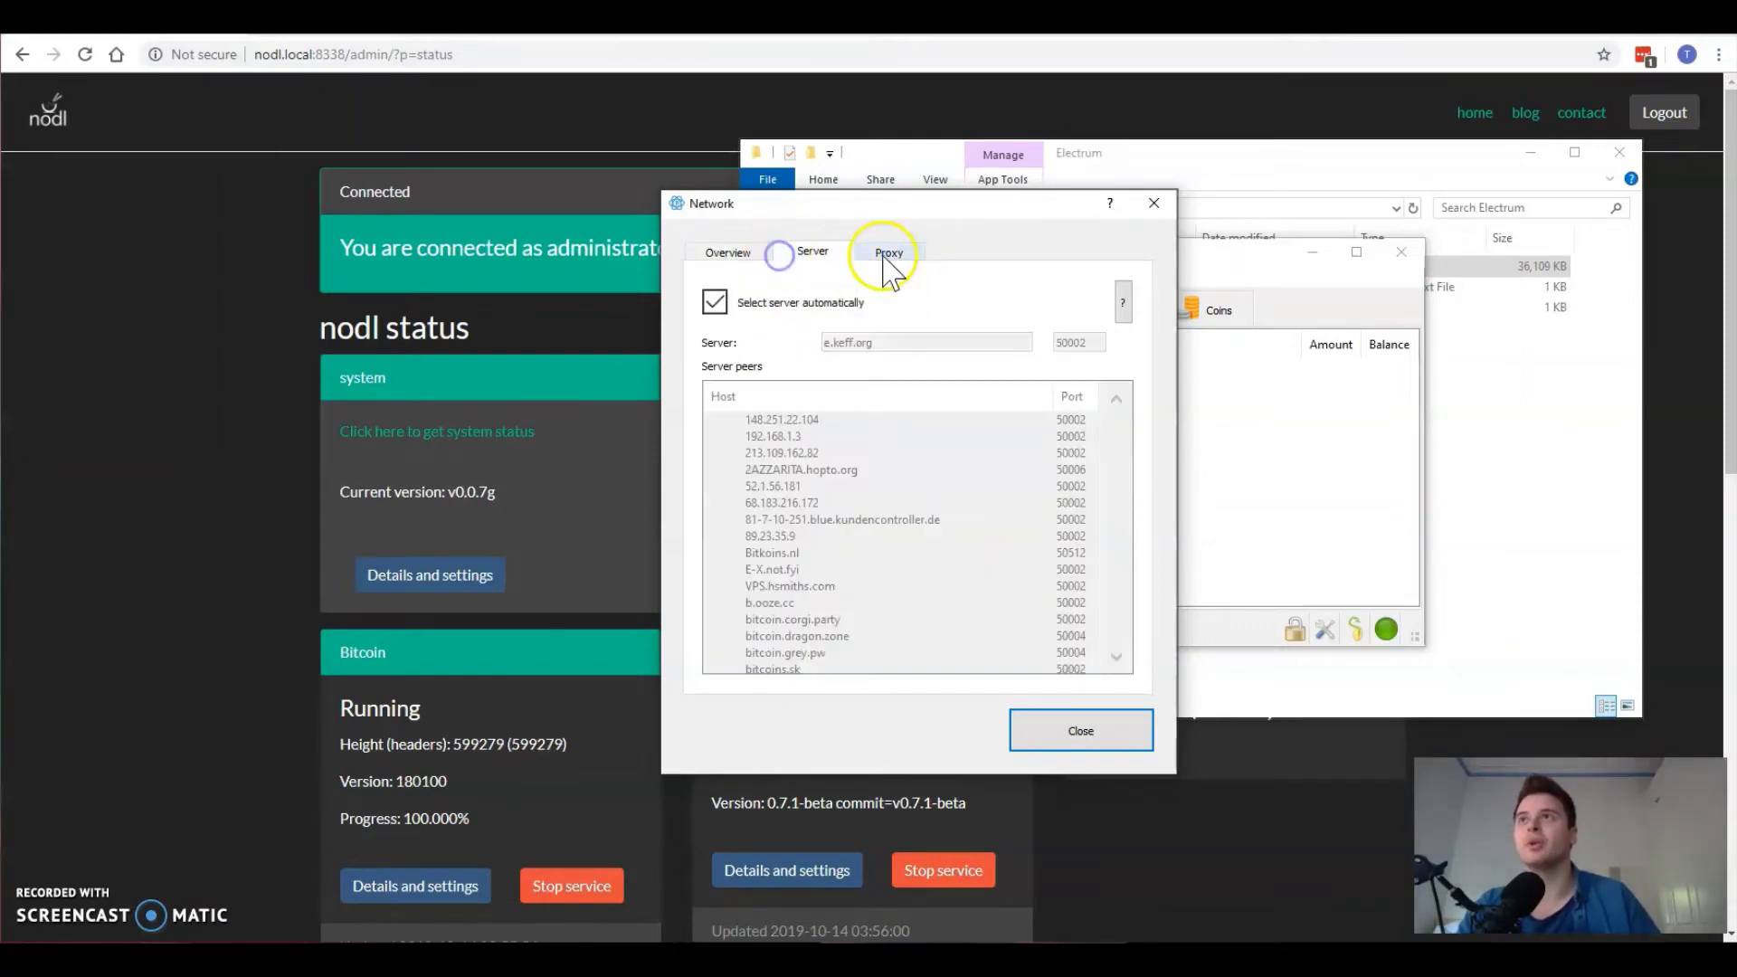
left_click(887, 260)
left_click(813, 254)
left_click(728, 253)
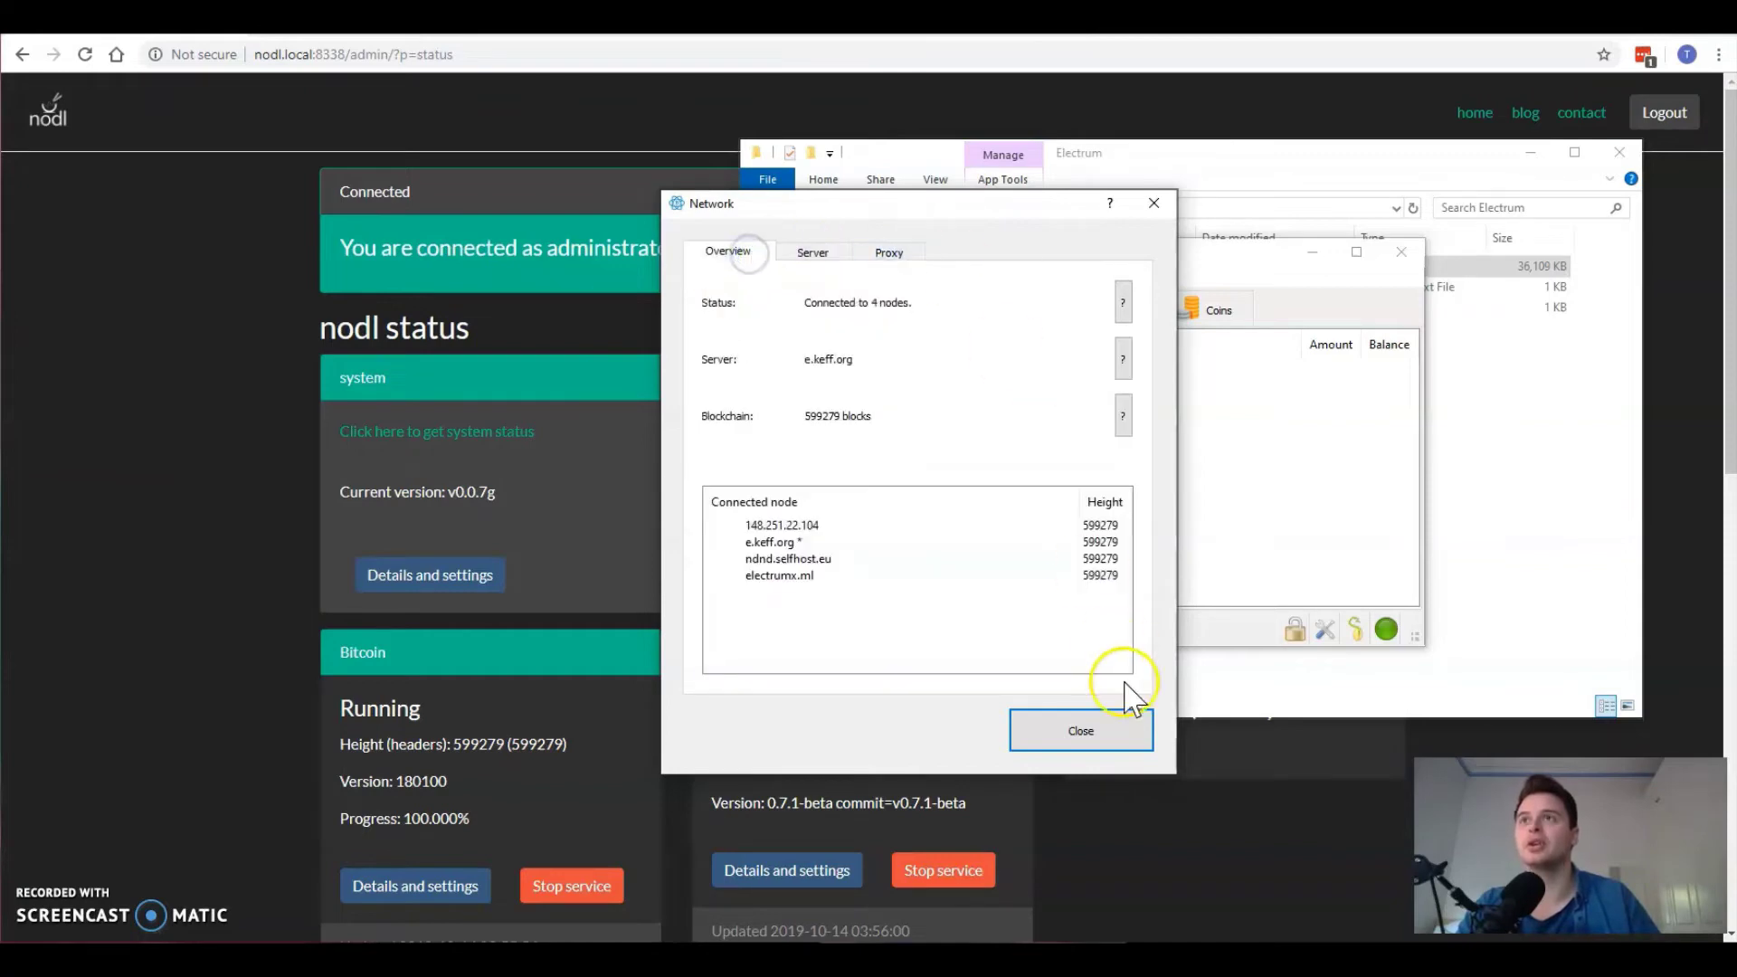
left_click(1093, 726)
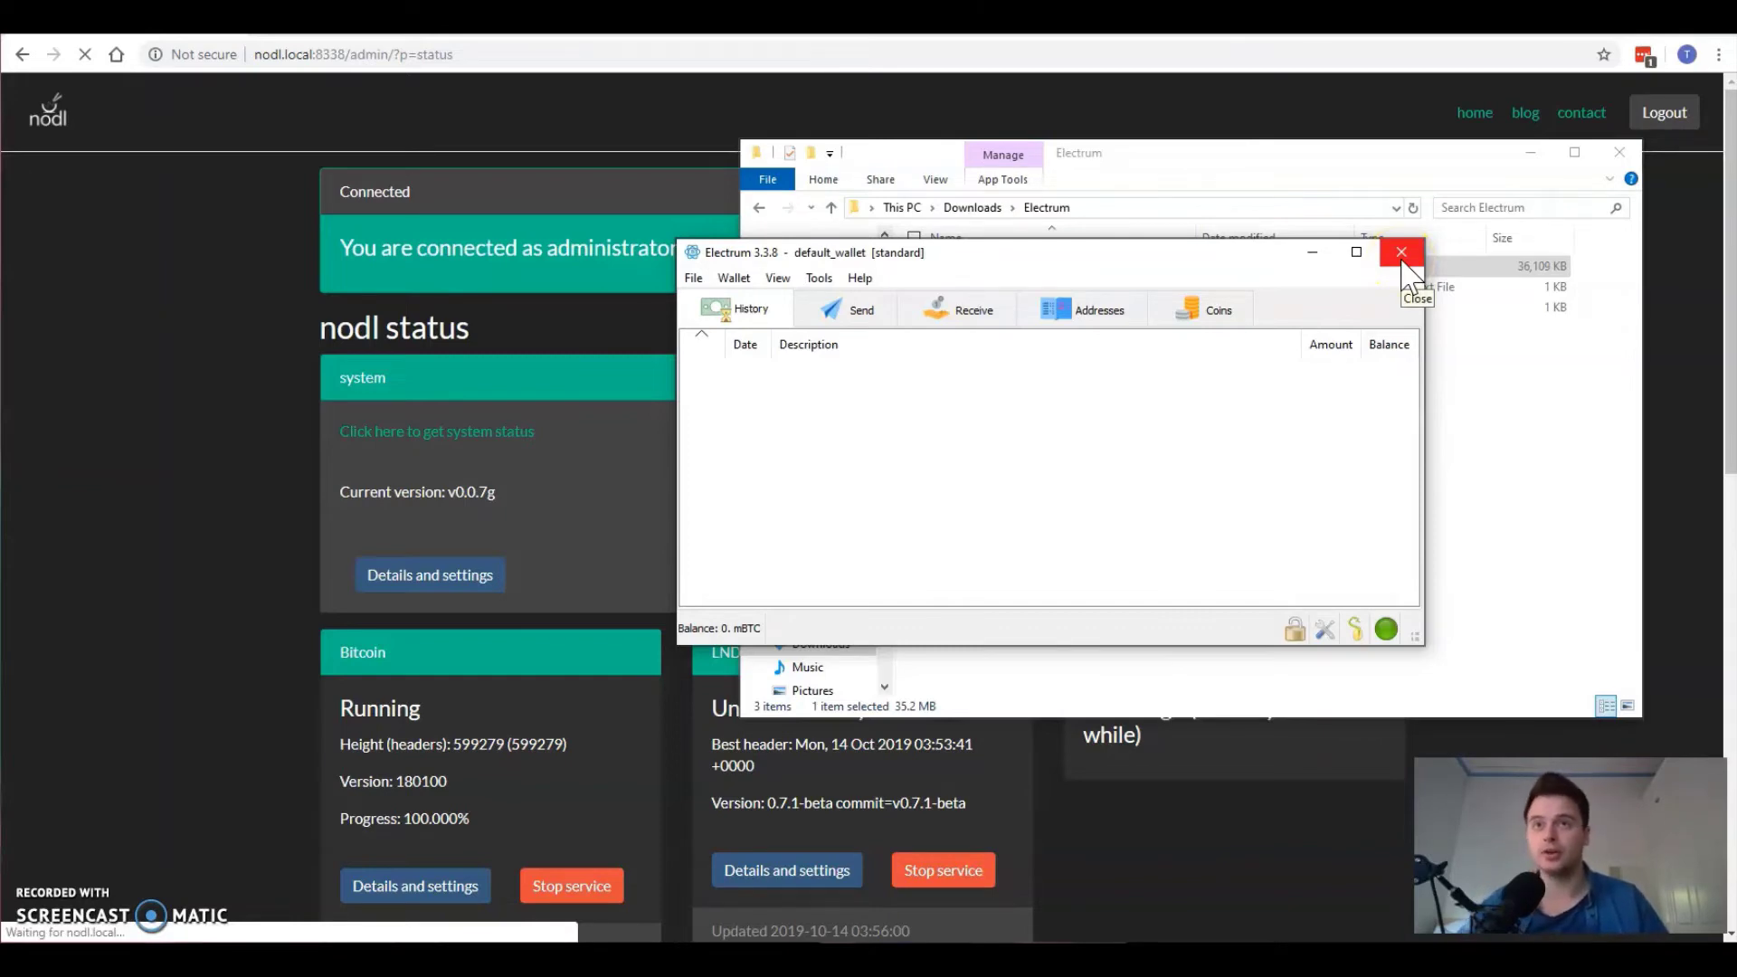
left_click(1401, 253)
left_click(978, 310)
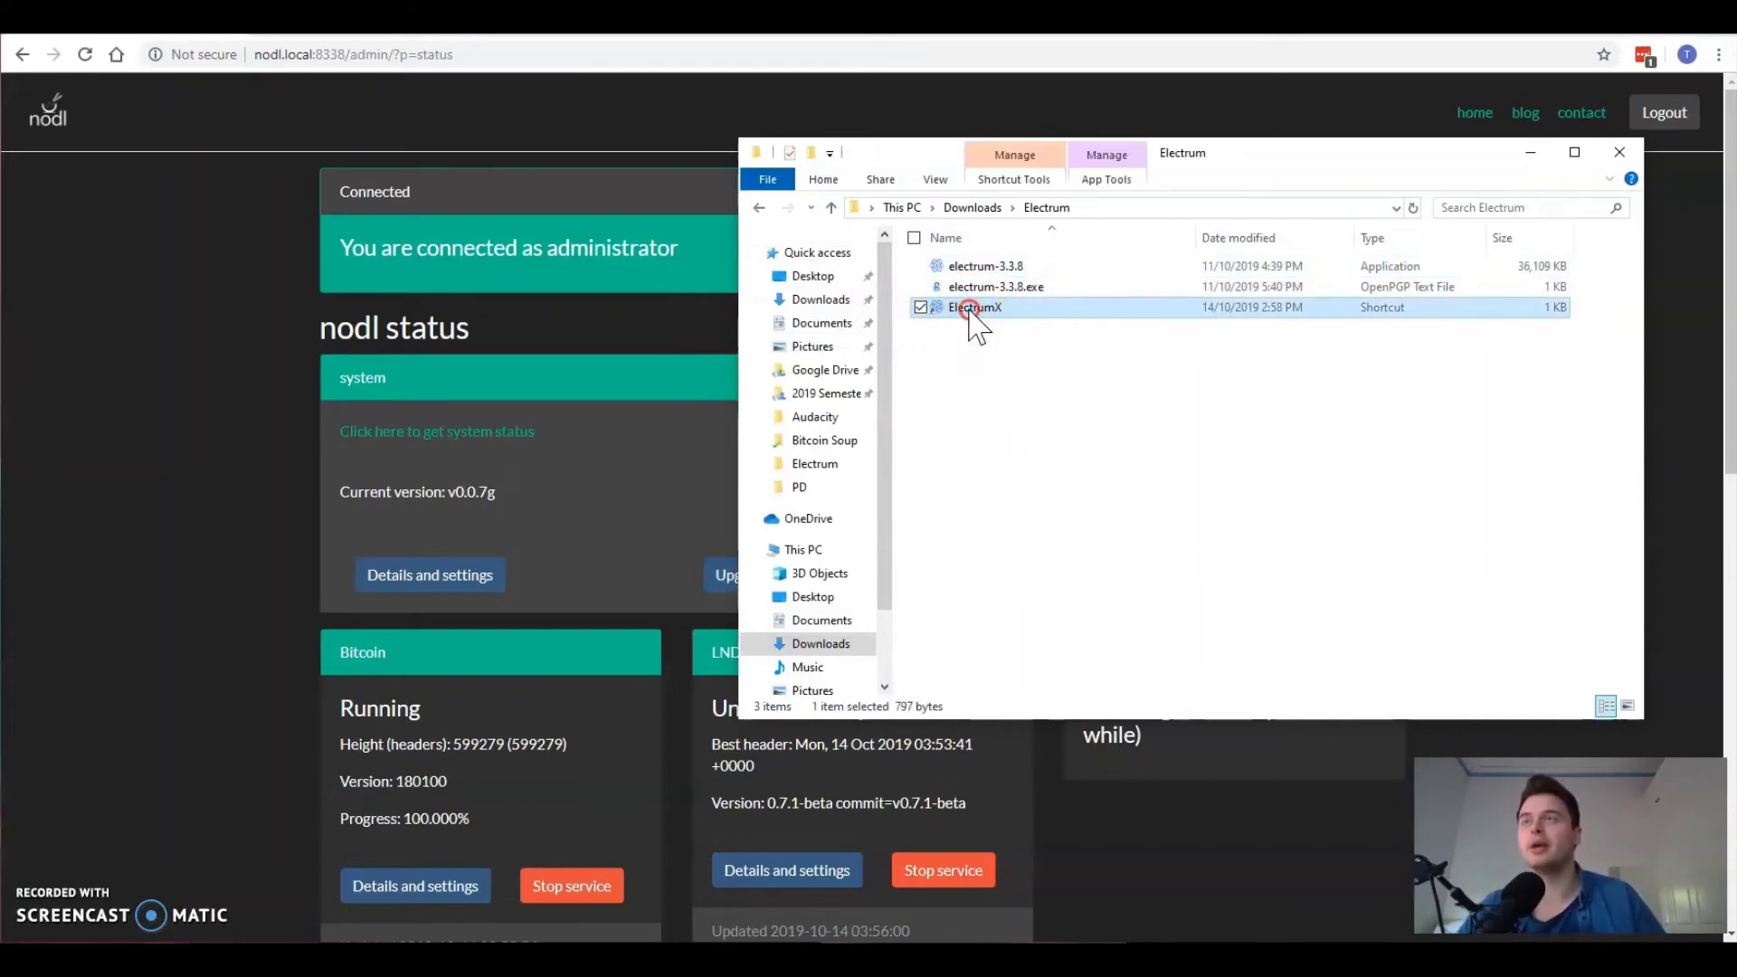
Step: Open the ElectrumX shortcut's Properties and inspect its Target path
right_click(969, 312)
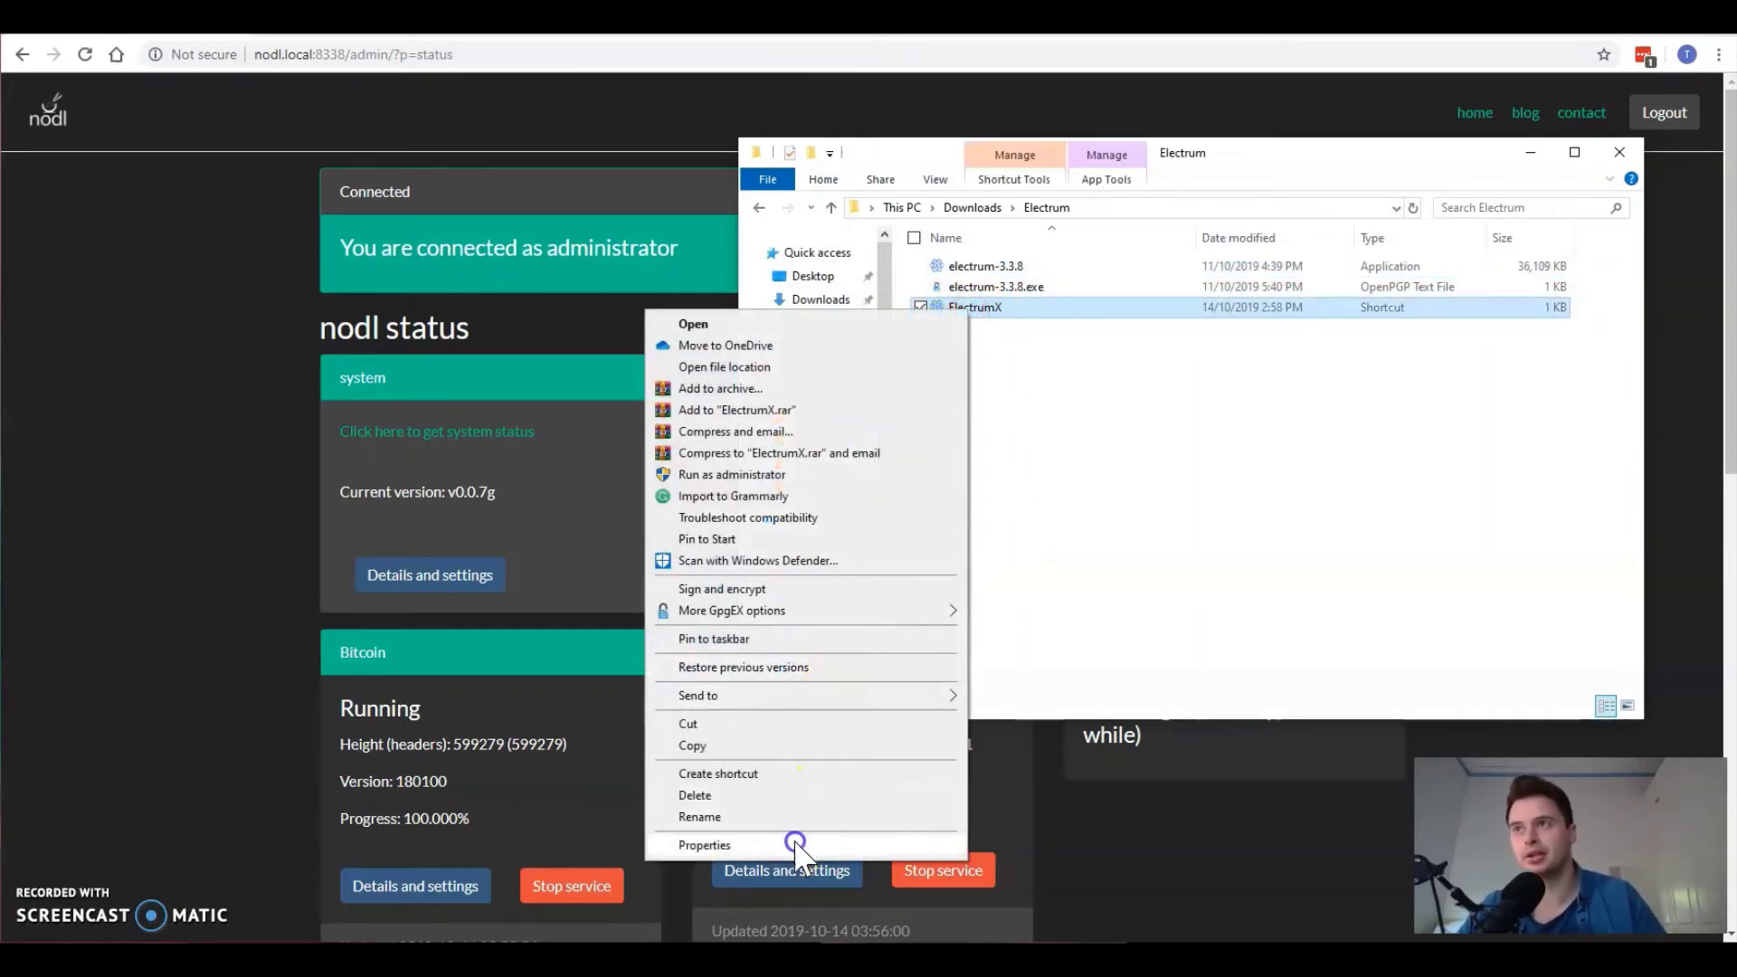
left_click(704, 844)
left_click_drag(903, 479, 953, 241)
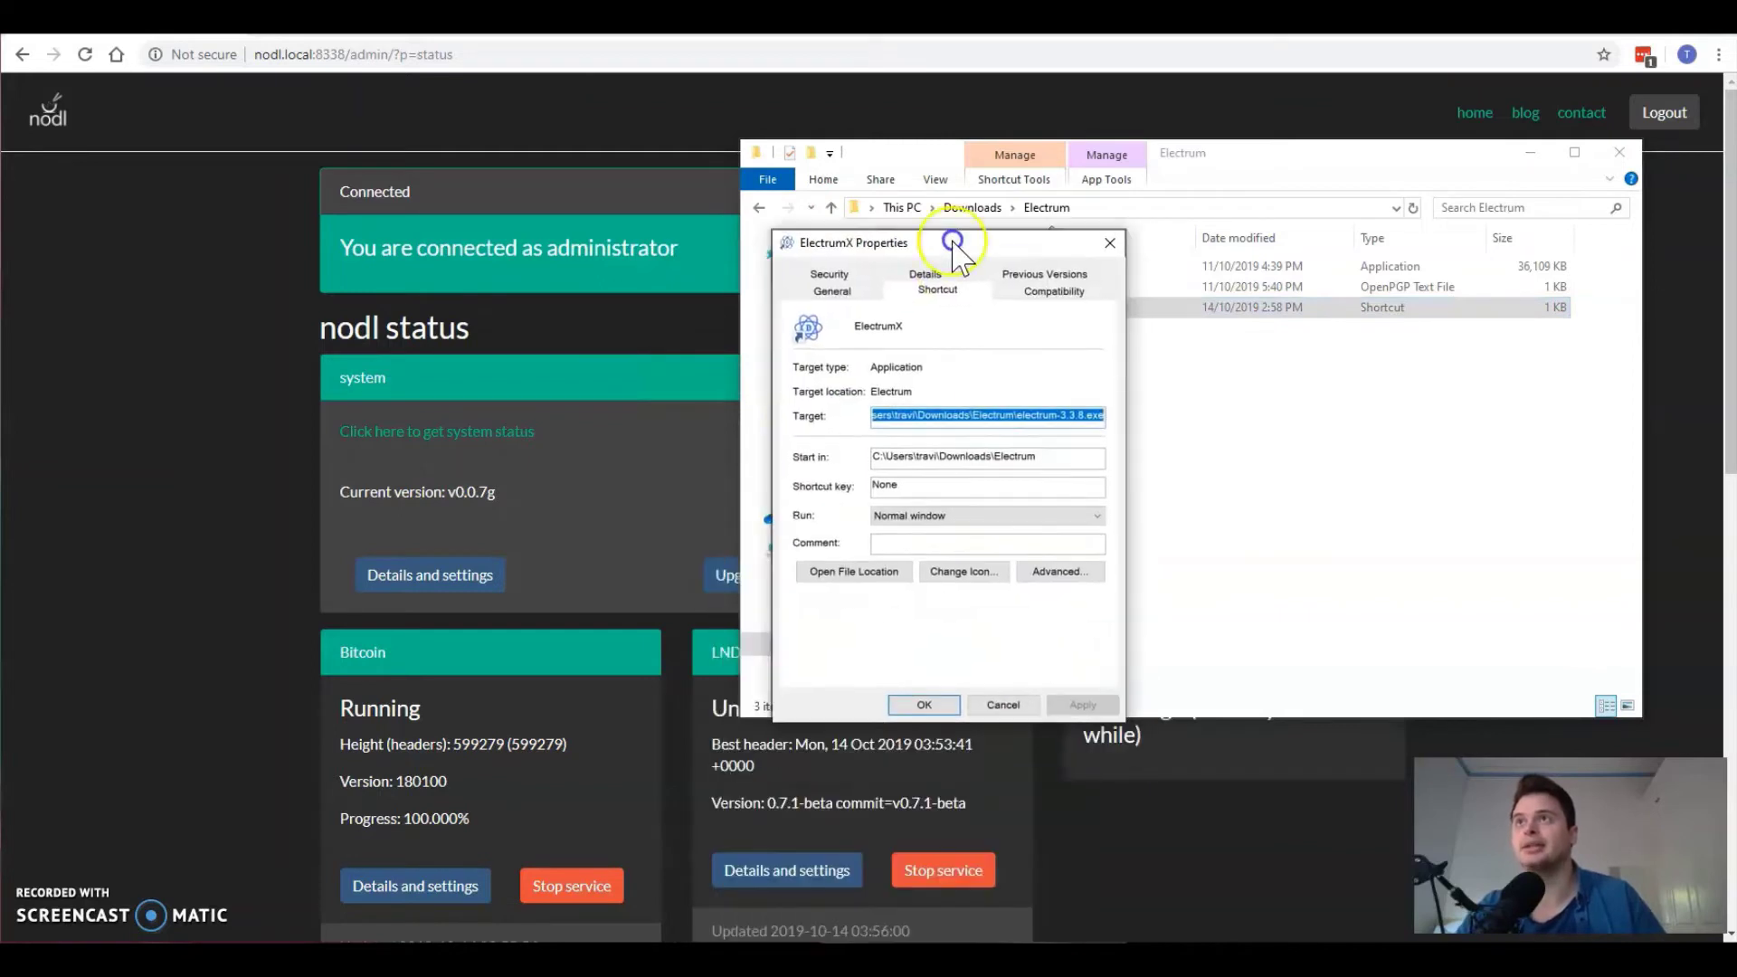
left_click(895, 422)
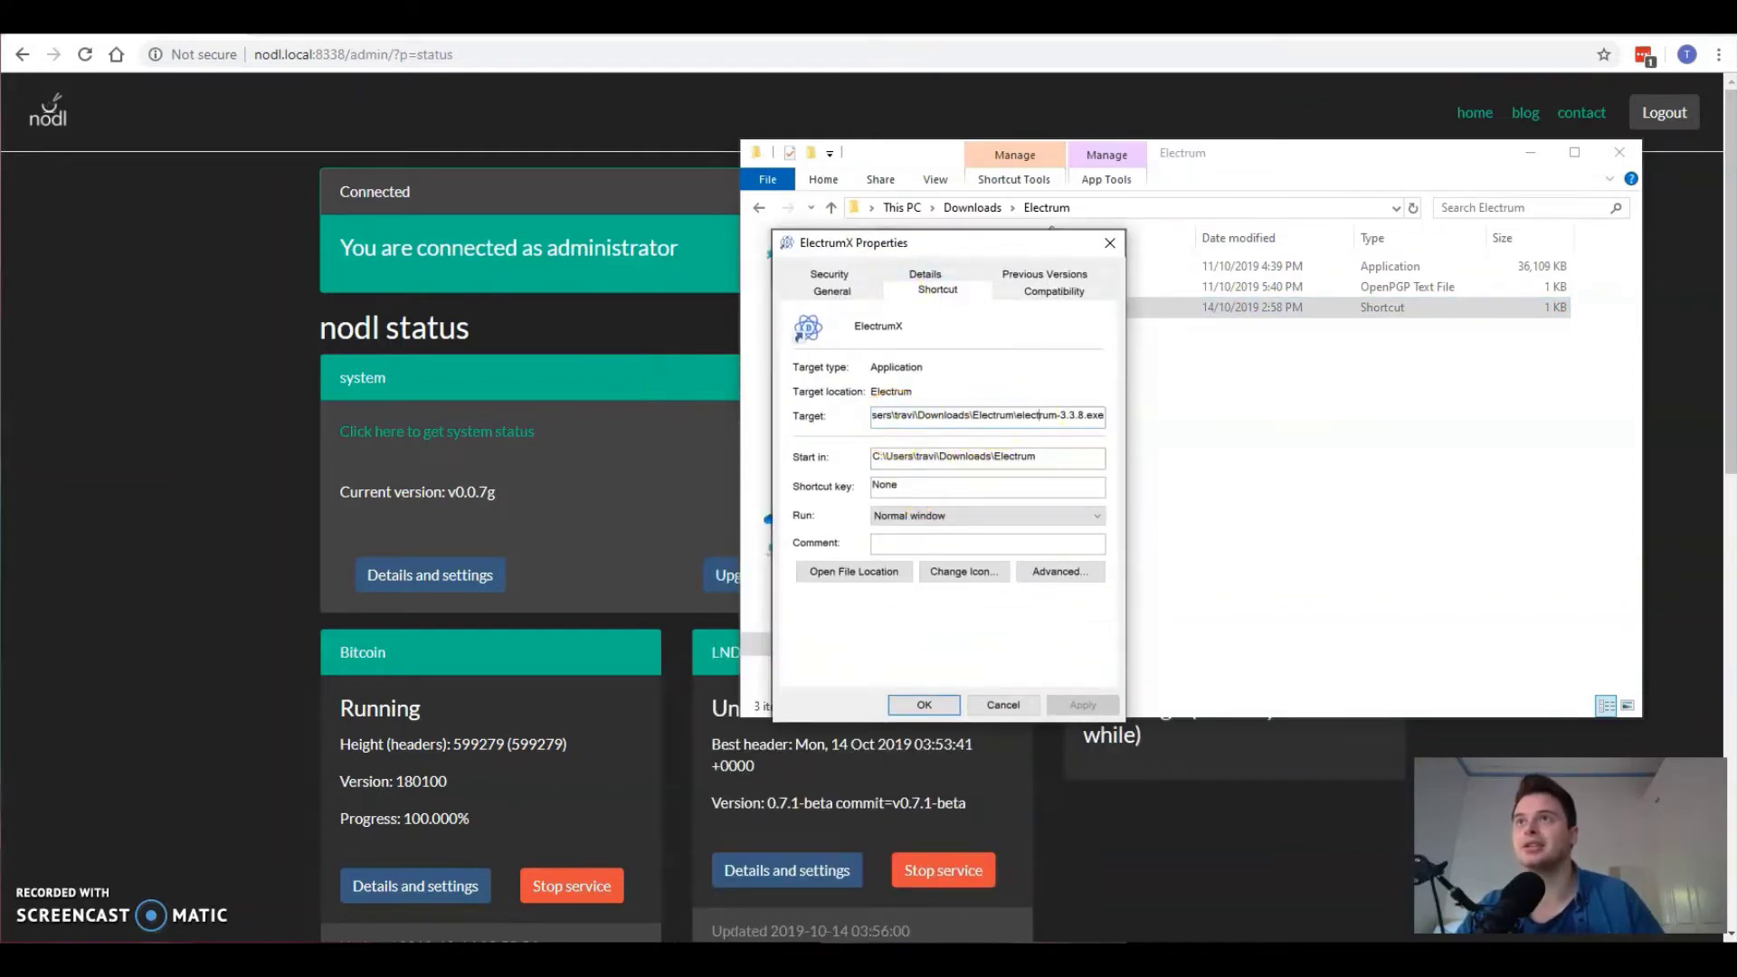
left_click_drag(1016, 415, 1040, 416)
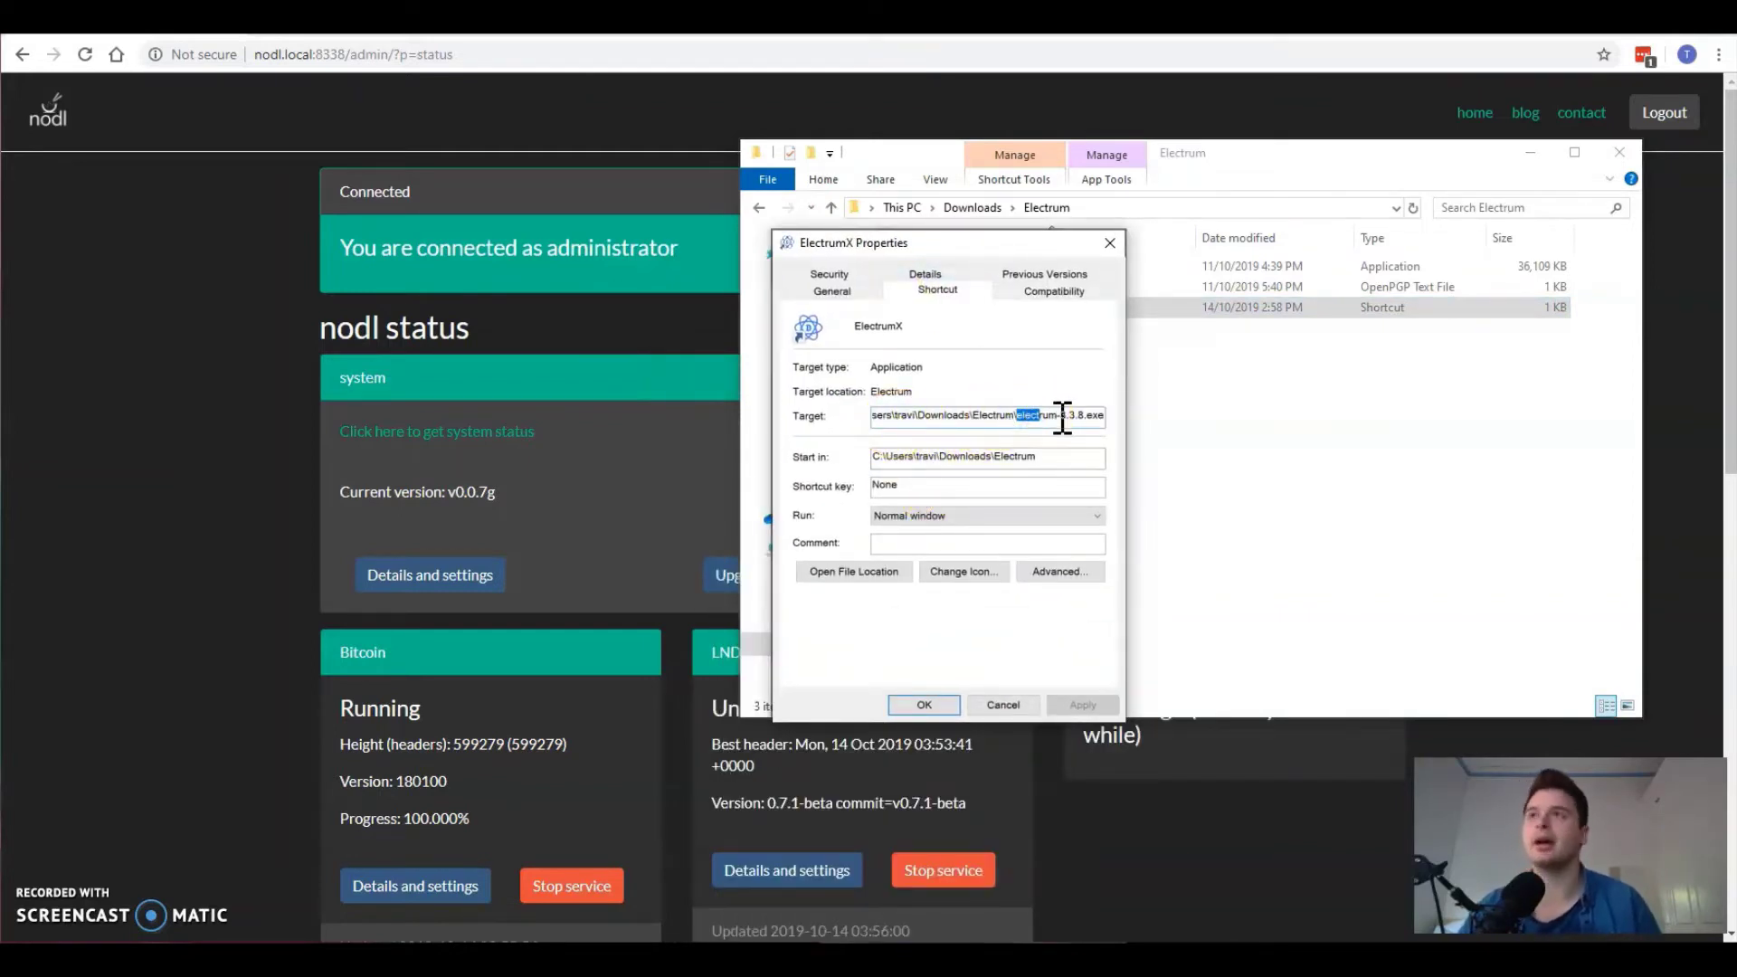
left_click_drag(1062, 418, 1225, 410)
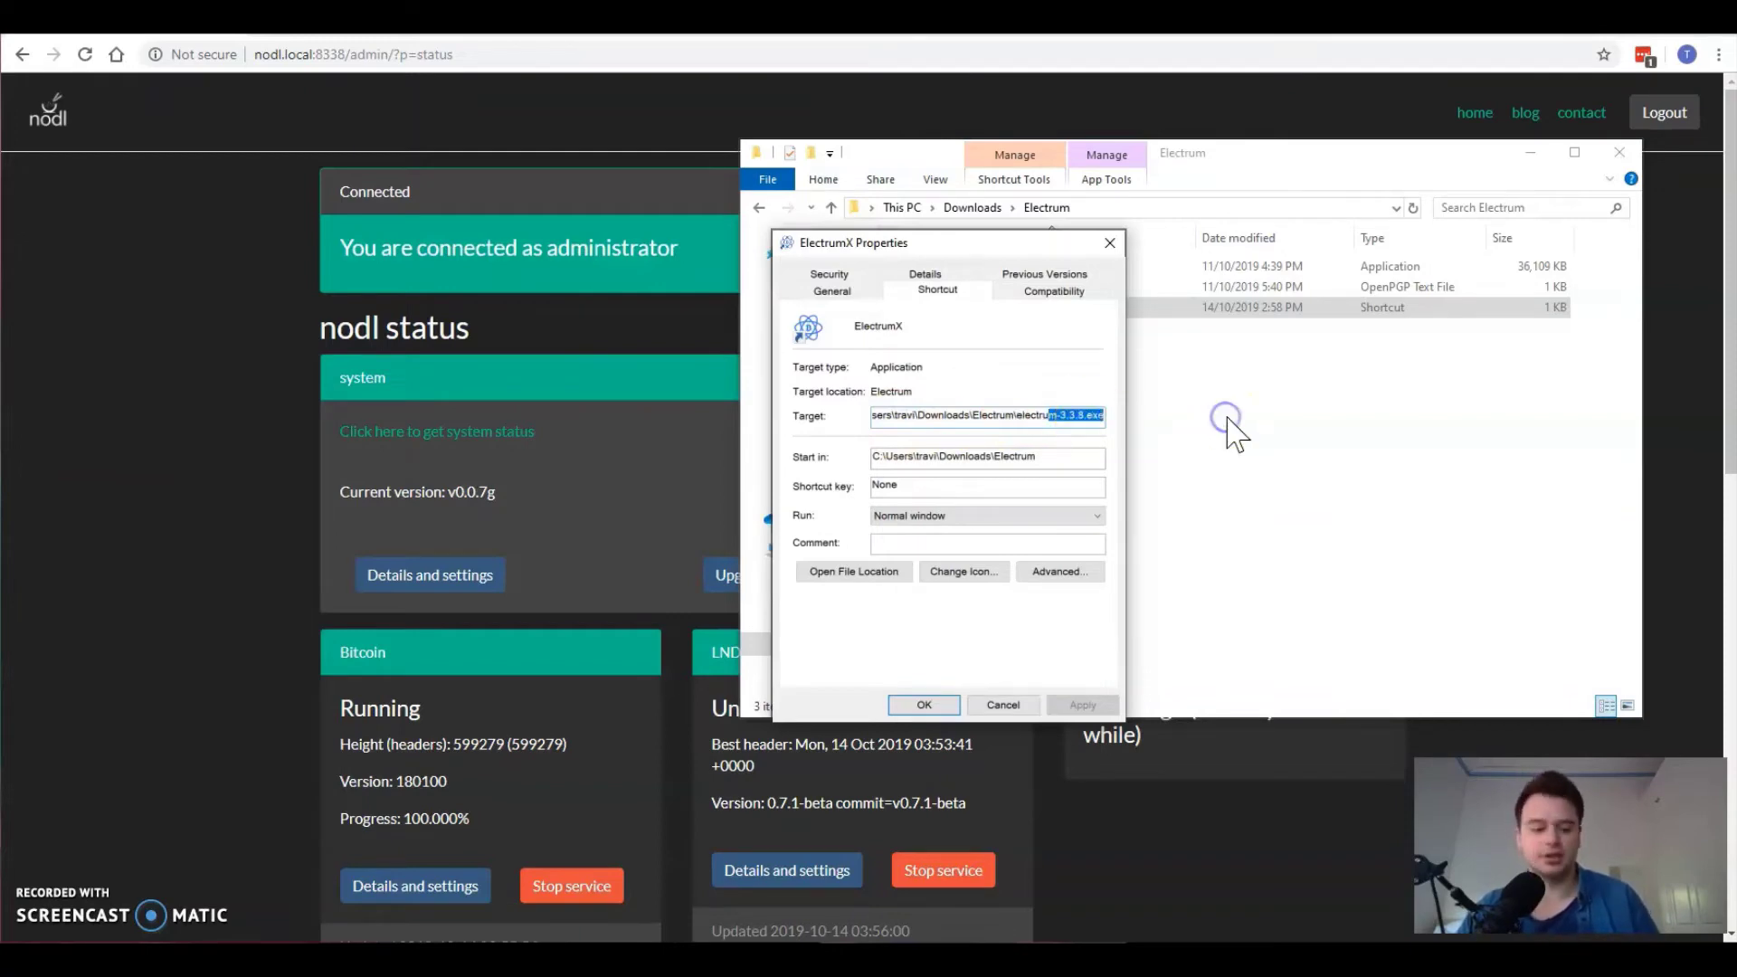
left_click(1224, 419)
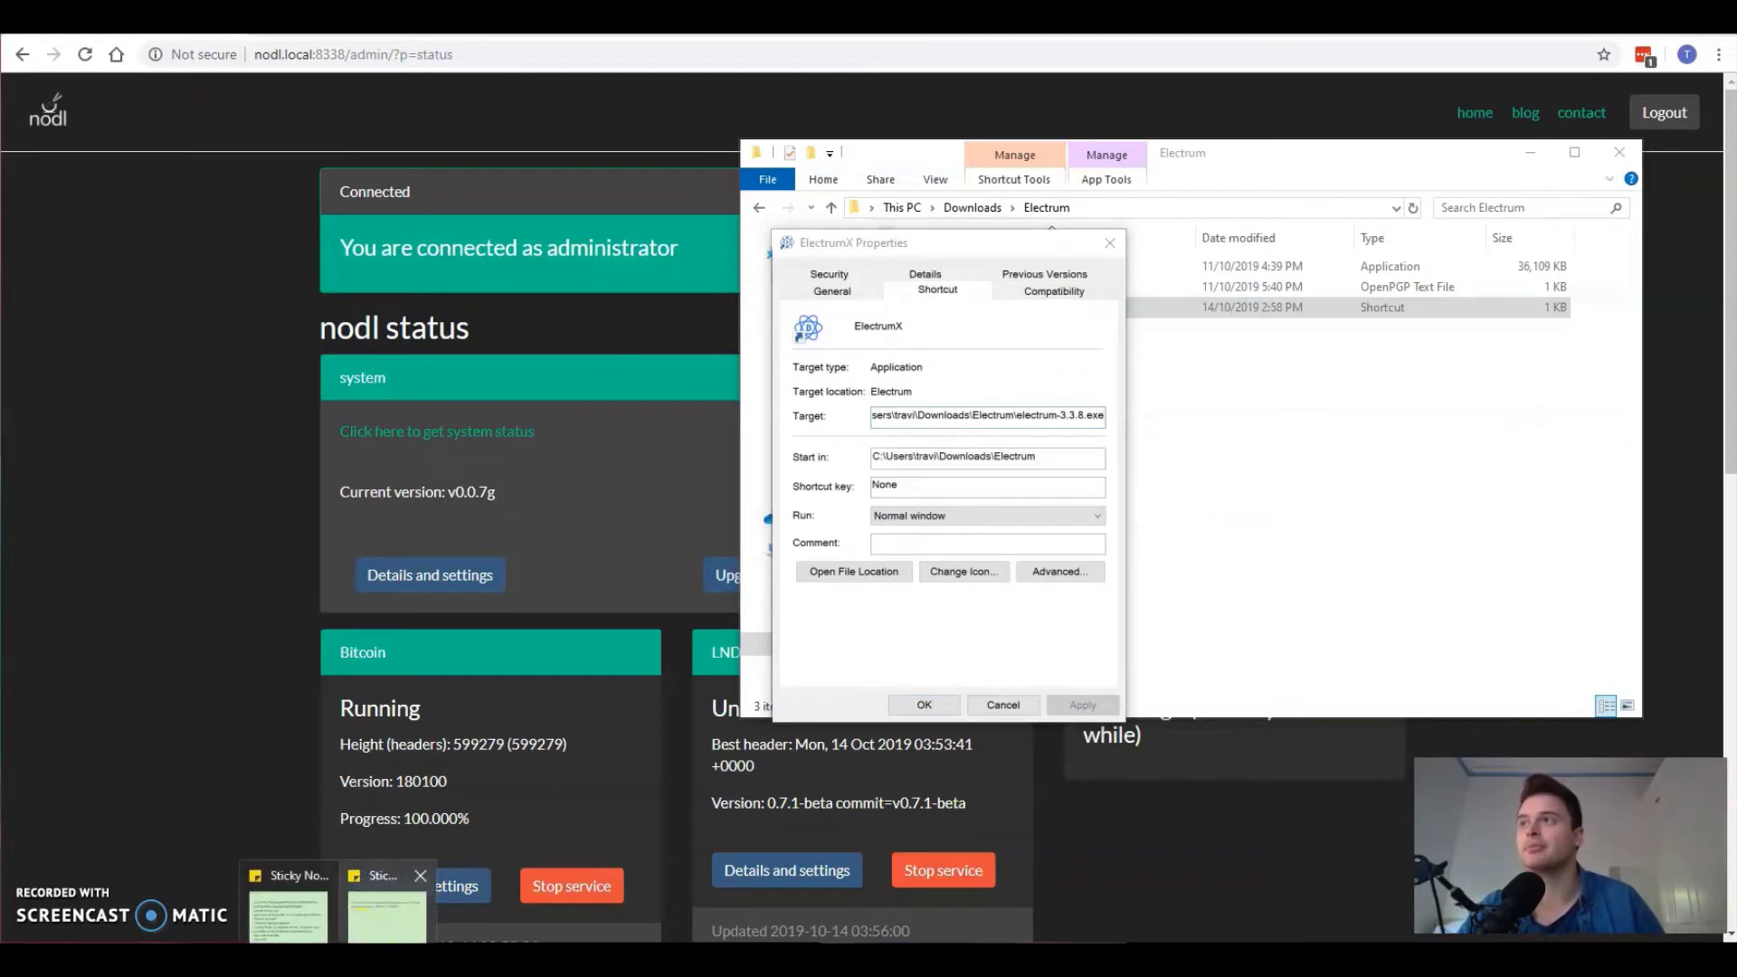
Step: Bring up the sticky note and select its --oneserver --server 192.168.1.3:50002:s arguments
left_click(387, 900)
left_click_drag(1538, 189, 1450, 252)
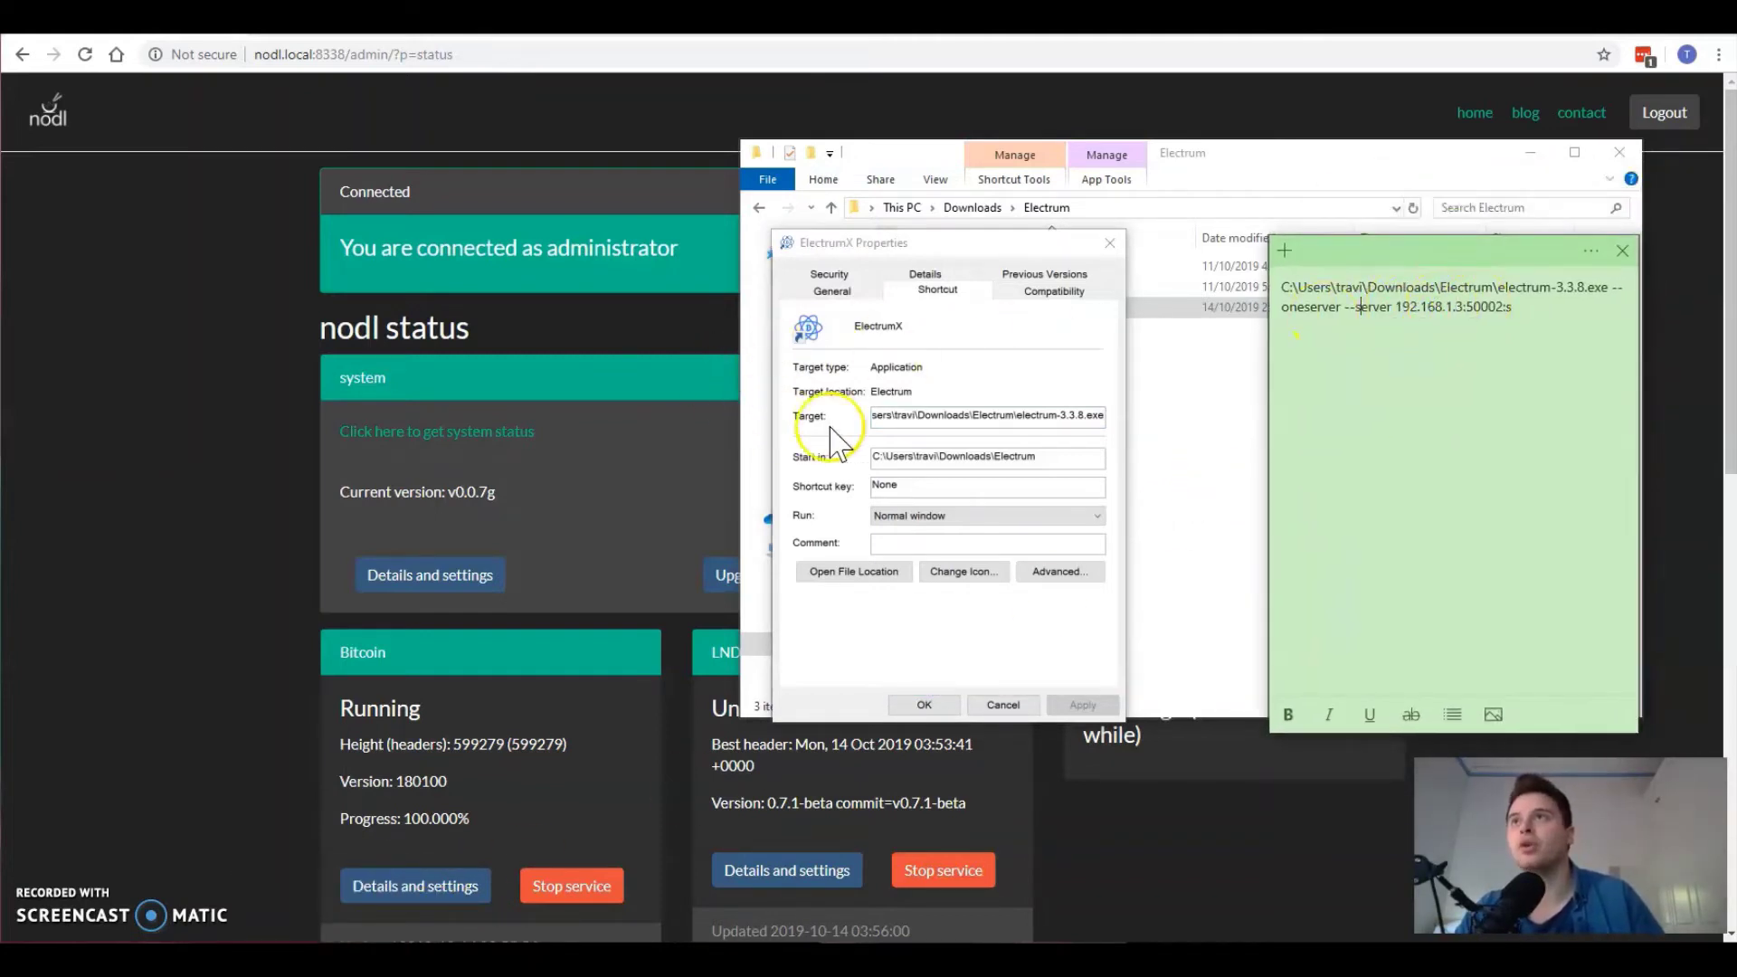
left_click_drag(1540, 307, 1626, 307)
left_click(1615, 291)
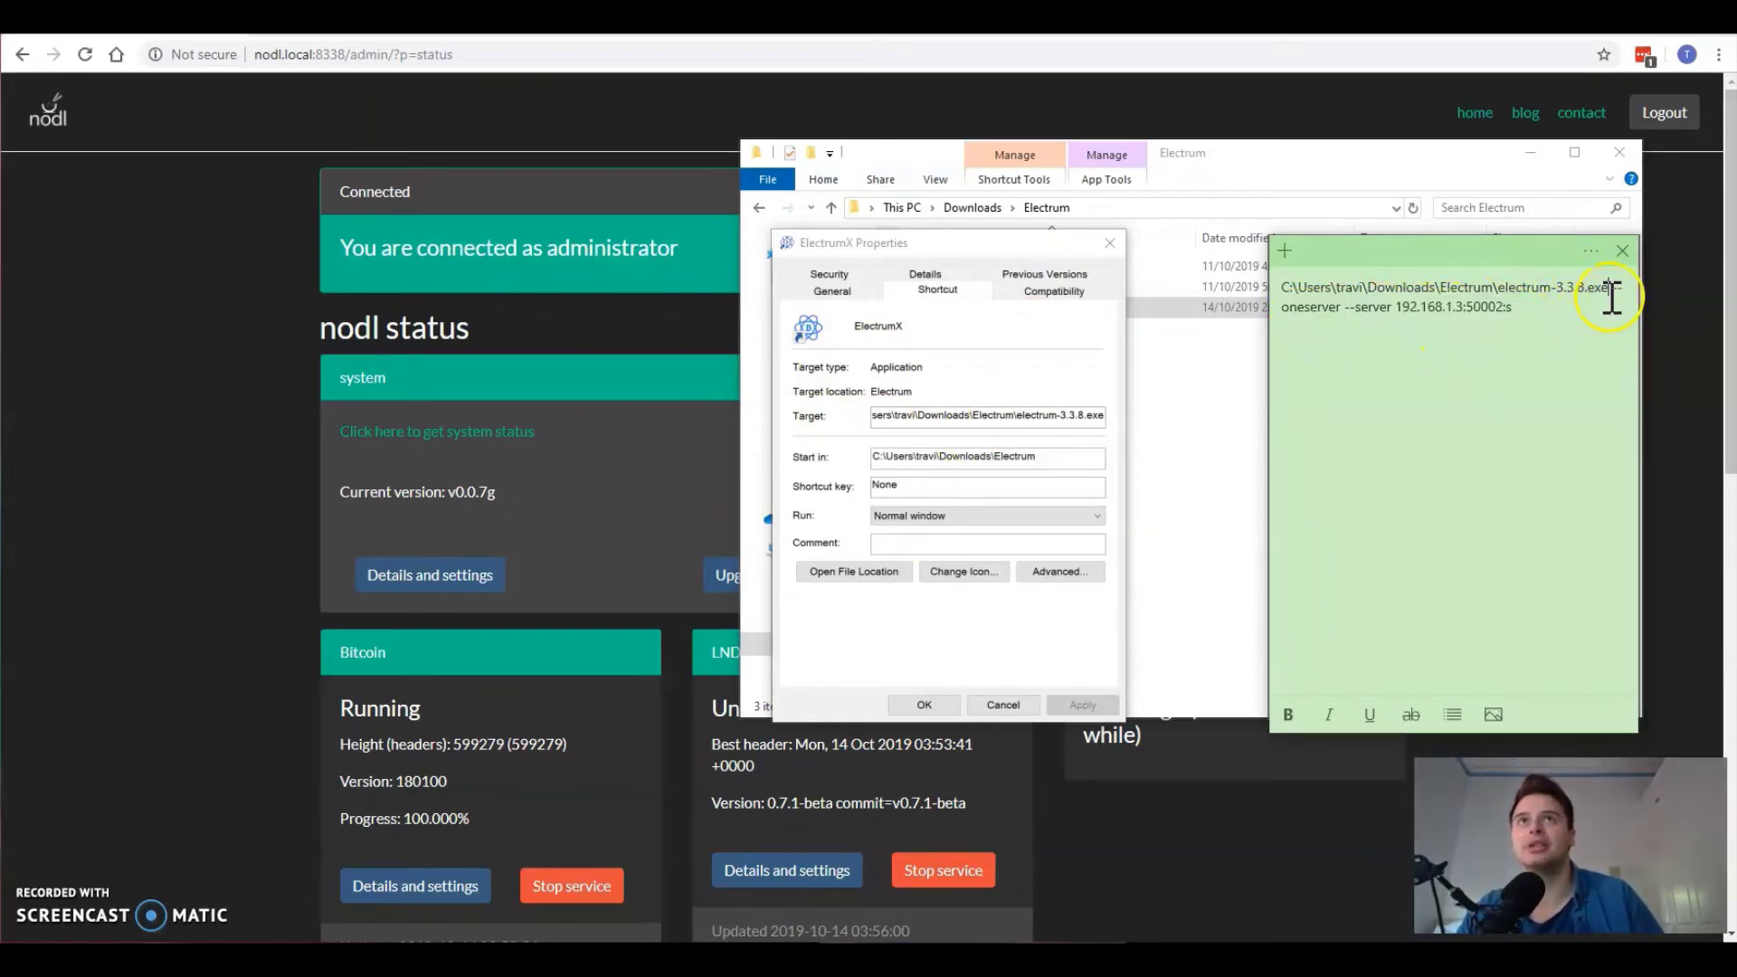
left_click_drag(1615, 291, 1589, 317)
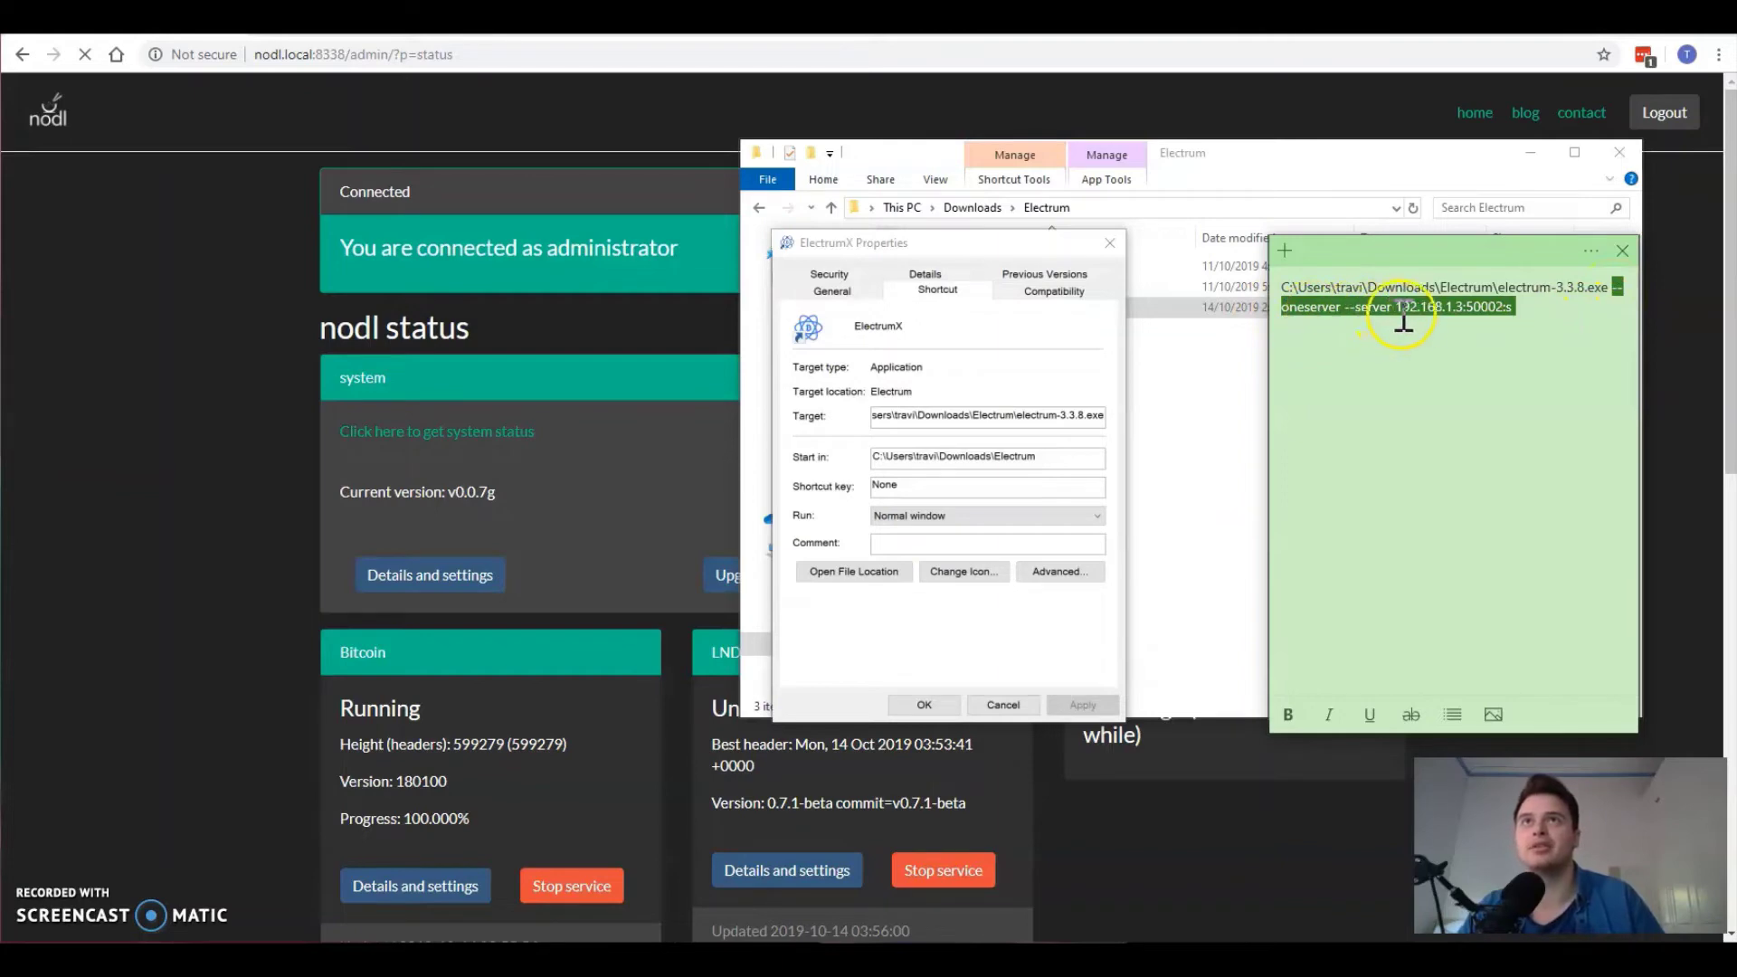
Step: Point out the IP and port in the note, then copy the full server arguments for the Target field
left_click_drag(1395, 307, 1465, 319)
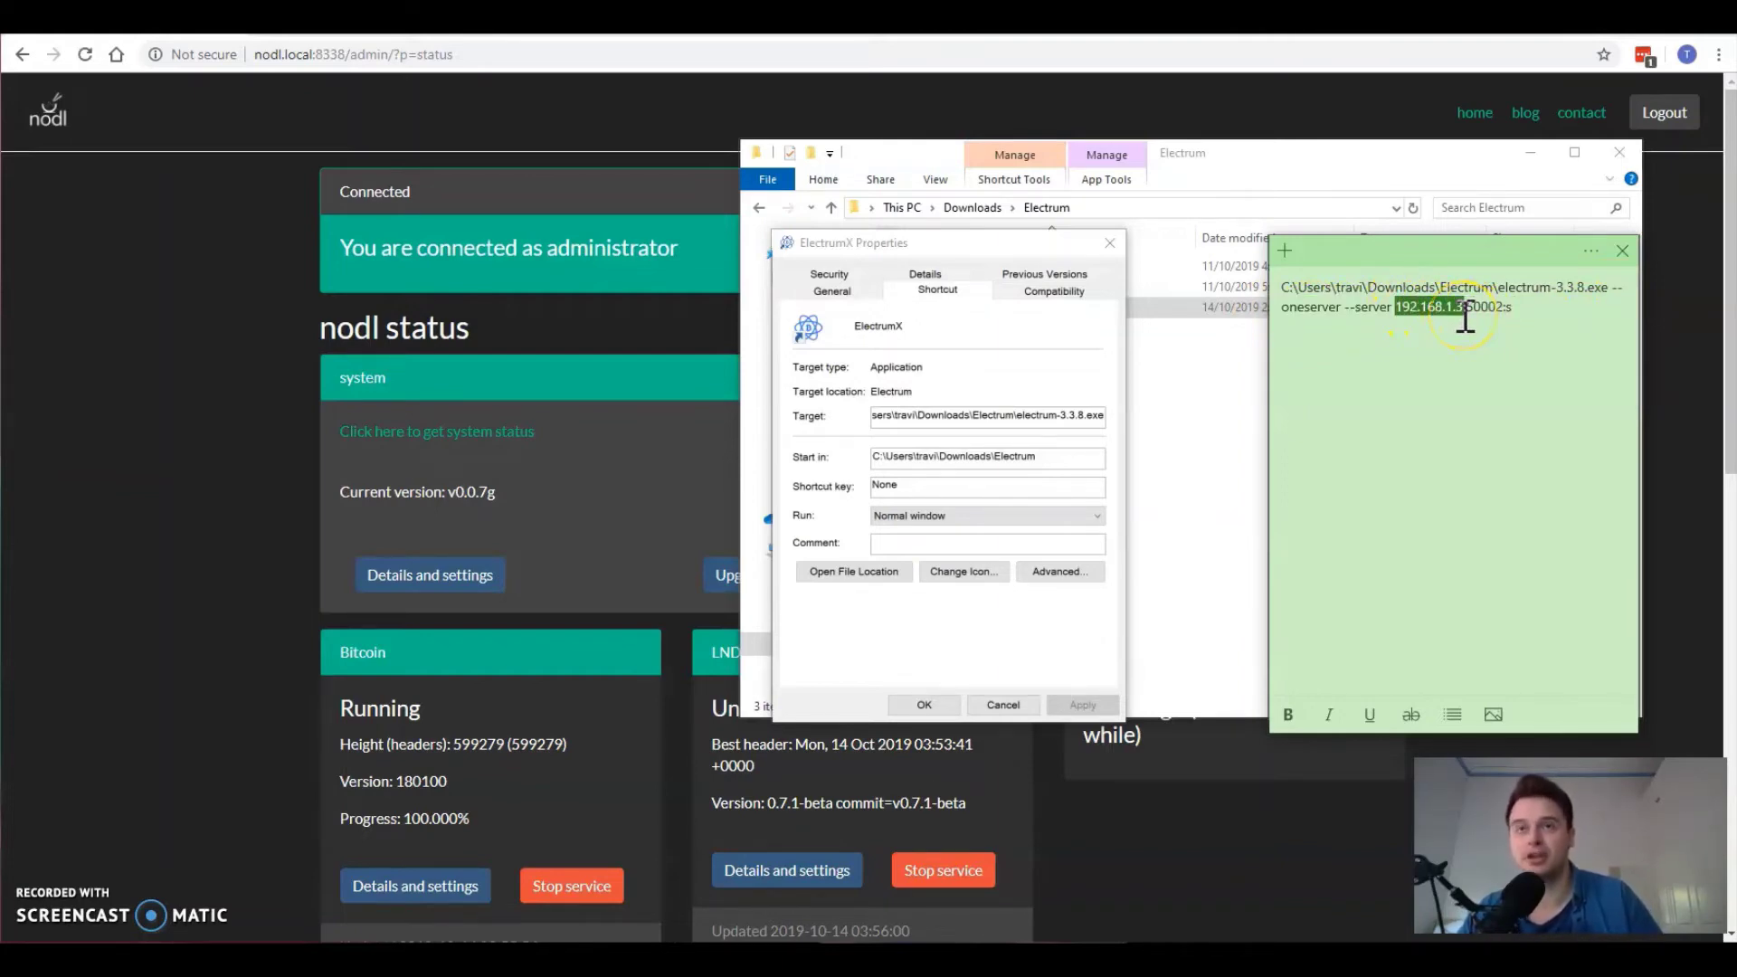
left_click(1466, 312)
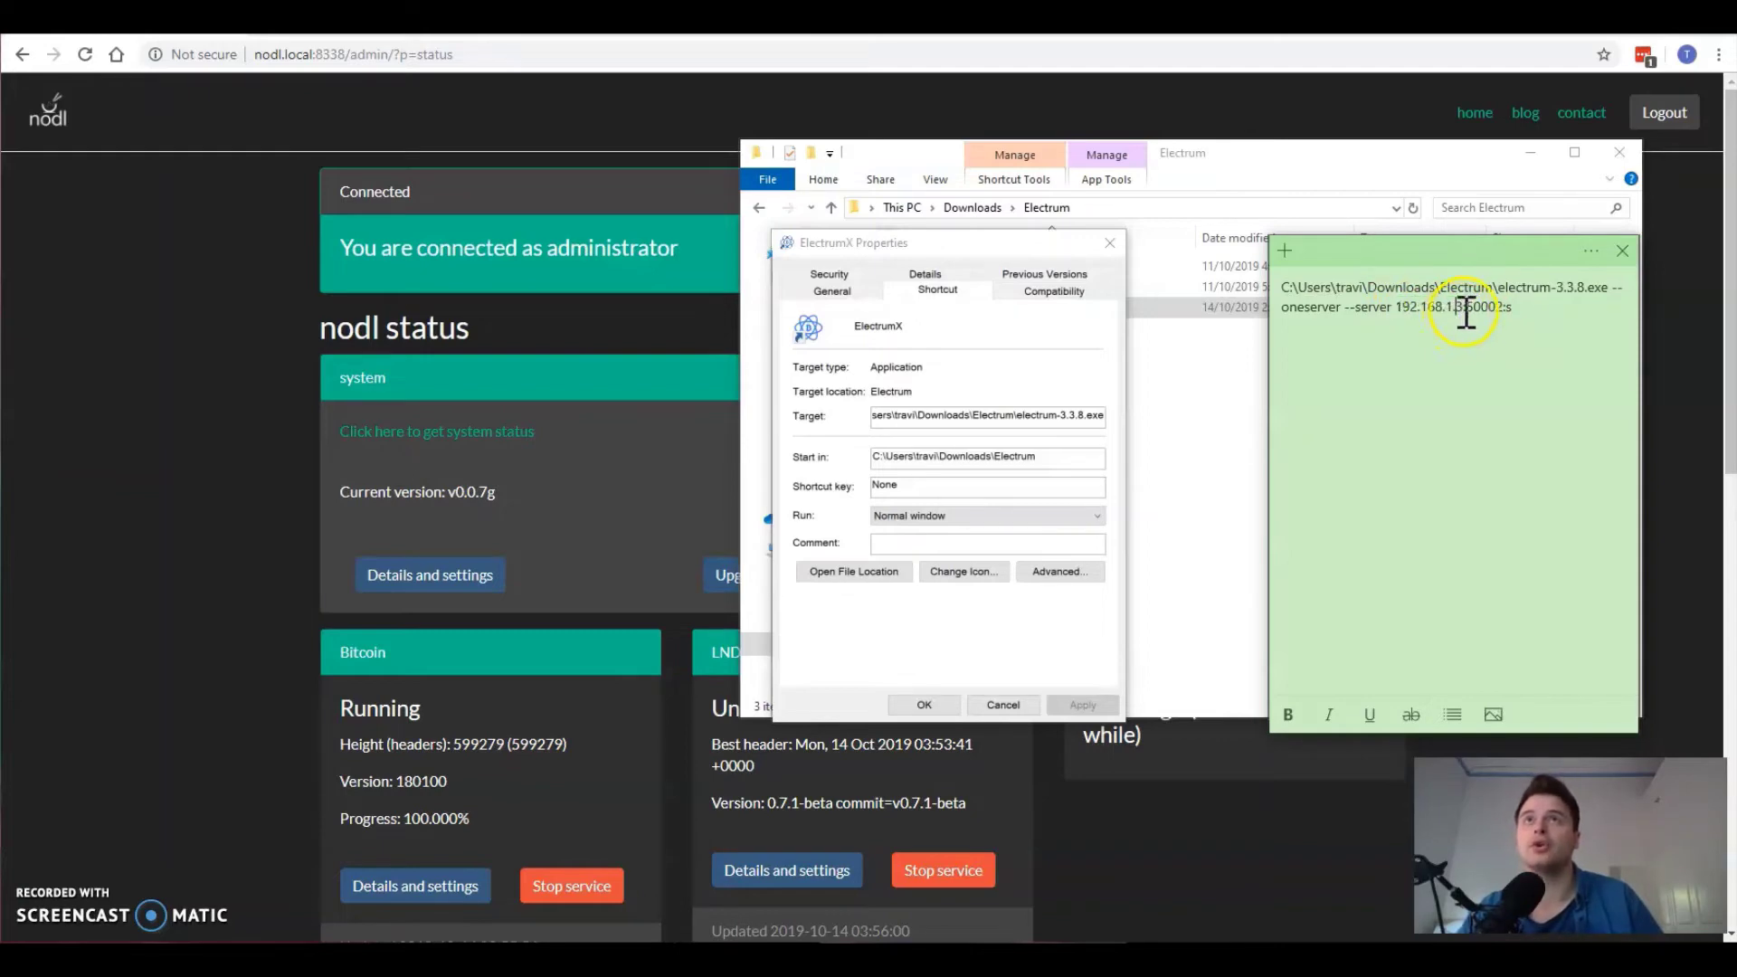
double_click(1479, 310)
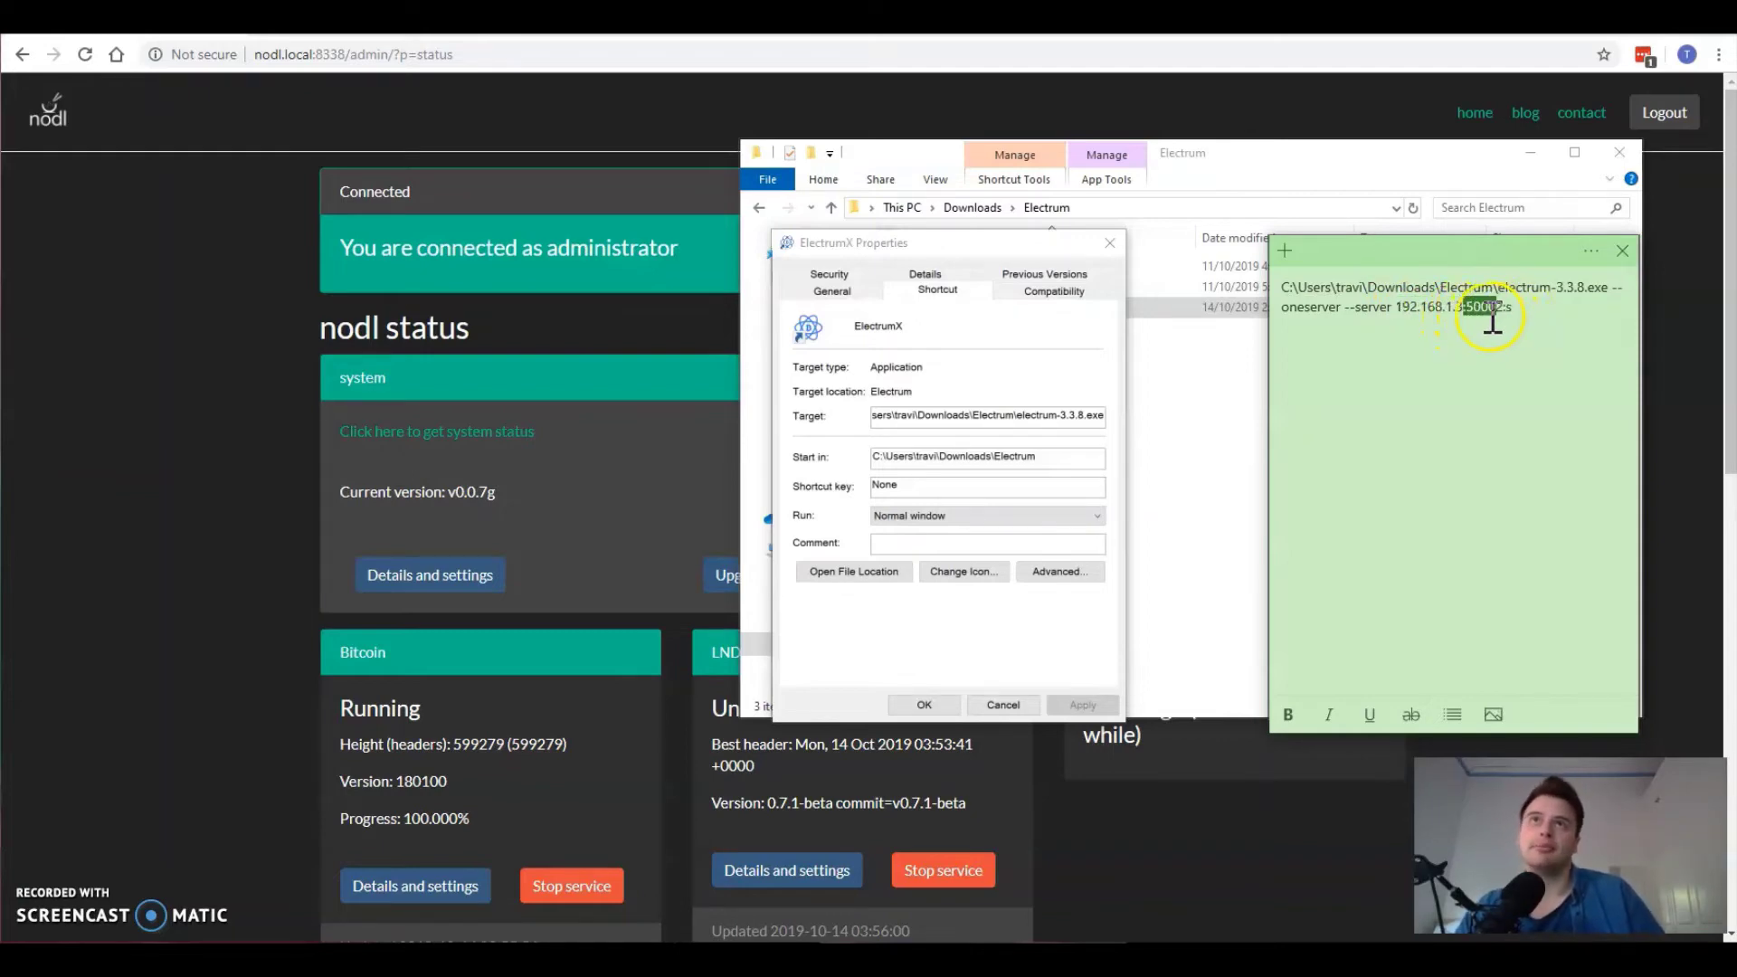
left_click(1548, 317)
left_click_drag(1548, 317, 1278, 307)
left_click(1536, 317)
left_click_drag(1515, 307, 1610, 298)
key("ctrl+c")
left_click(1609, 301)
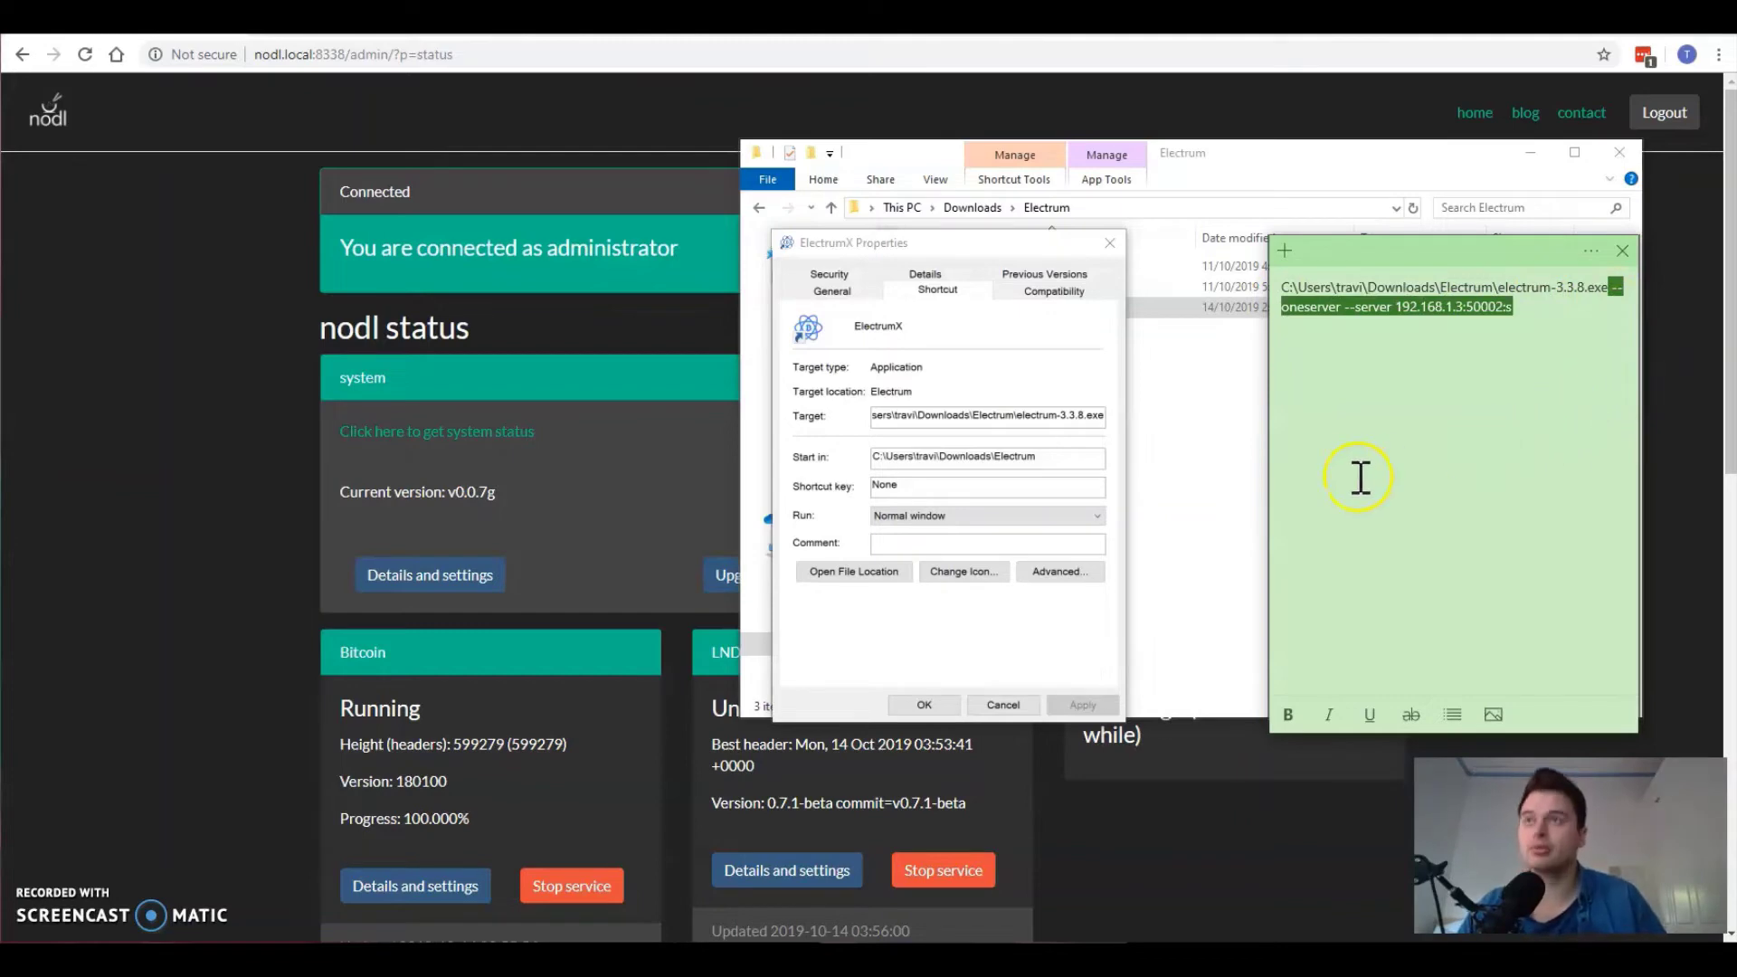
left_click(1070, 415)
Step: Append --oneserver --server 192.168.1.3:50002:s to the ElectrumX Target and save it with Apply and OK
left_click_drag(1067, 415, 1167, 418)
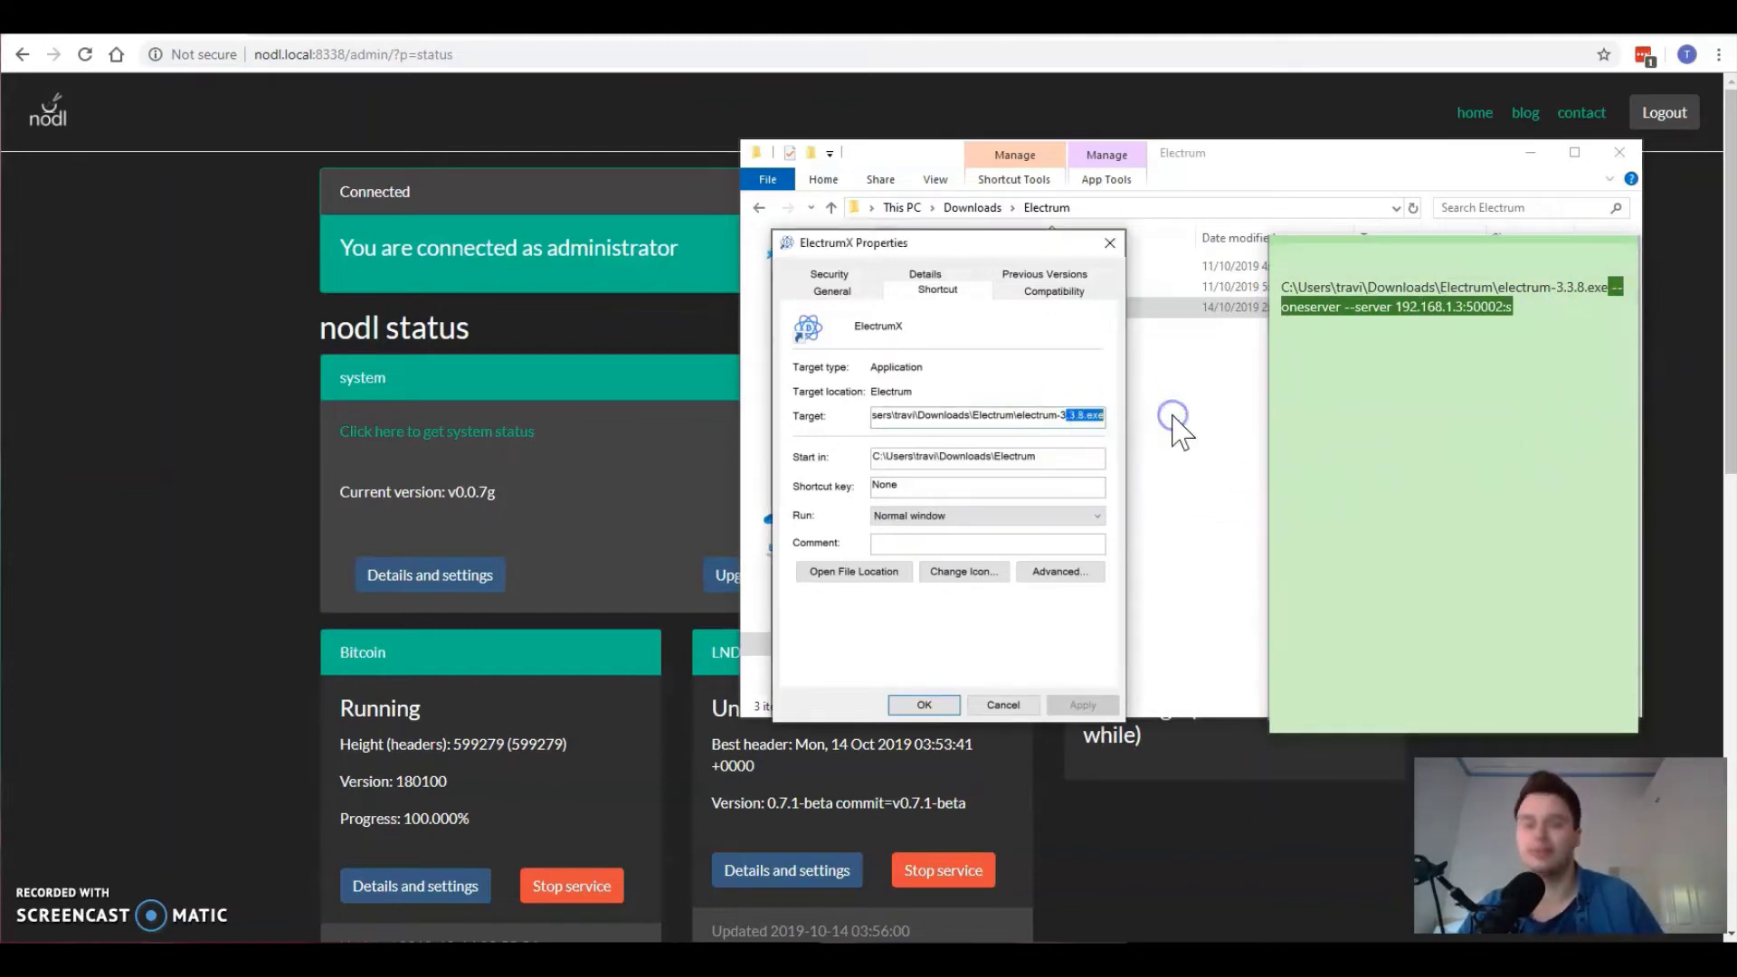
key("End")
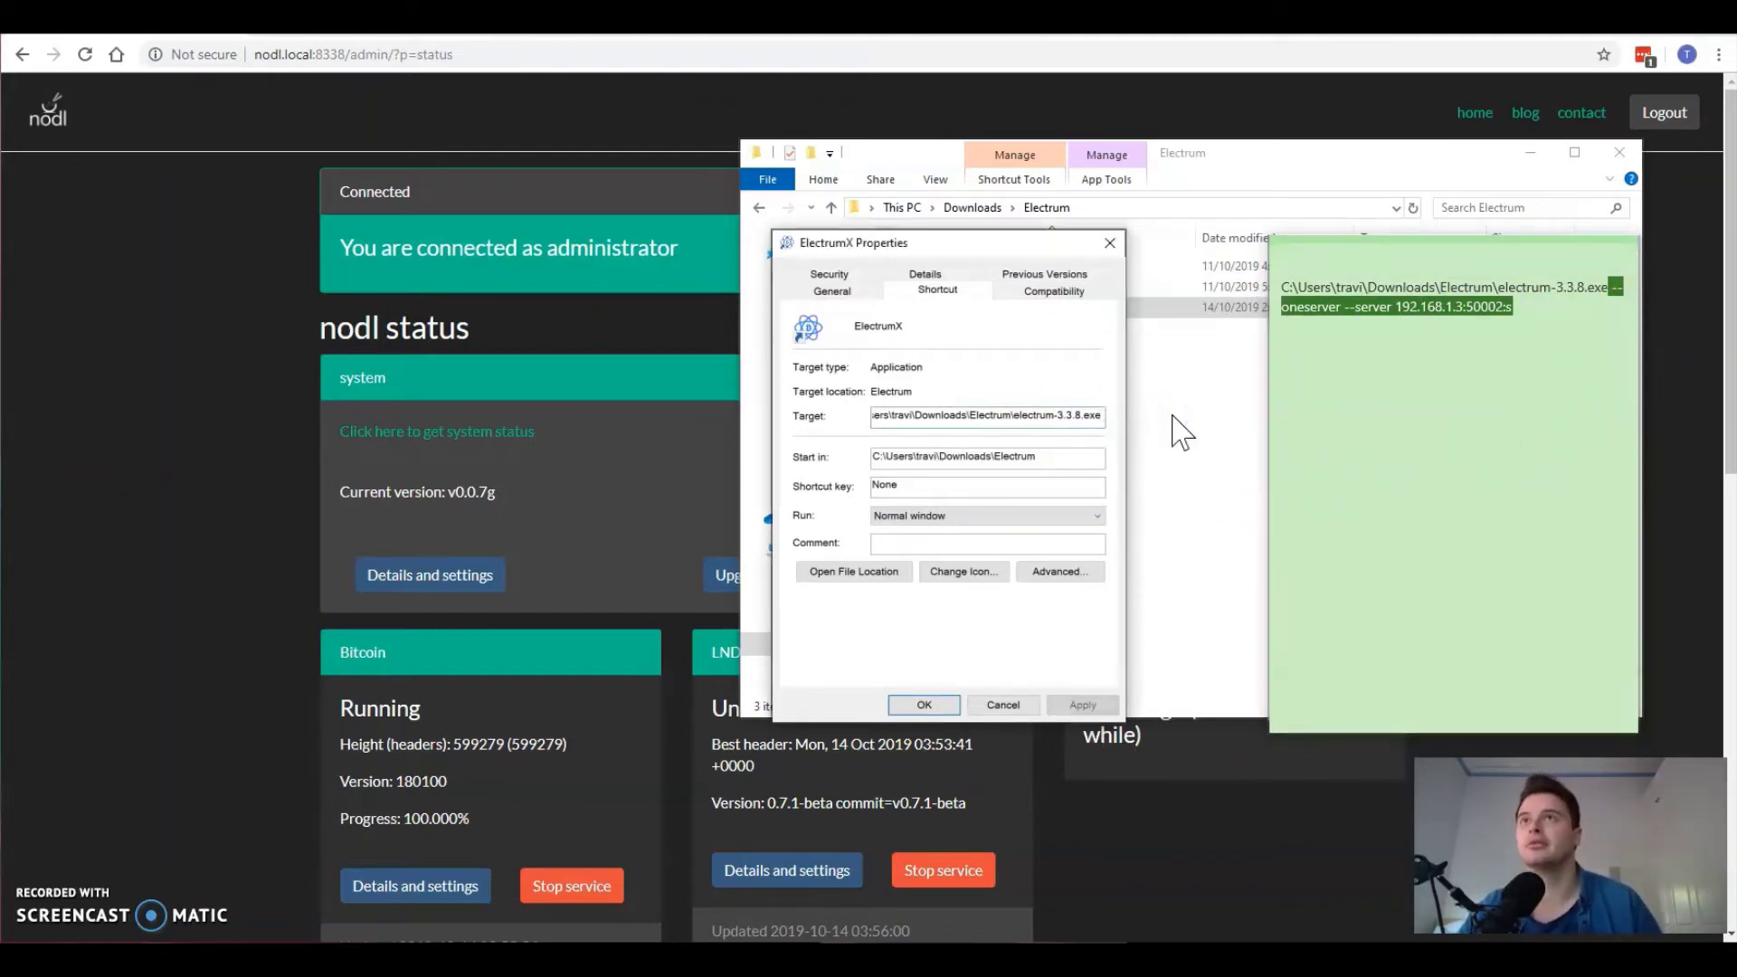
left_click(1010, 418)
key("ctrl+v")
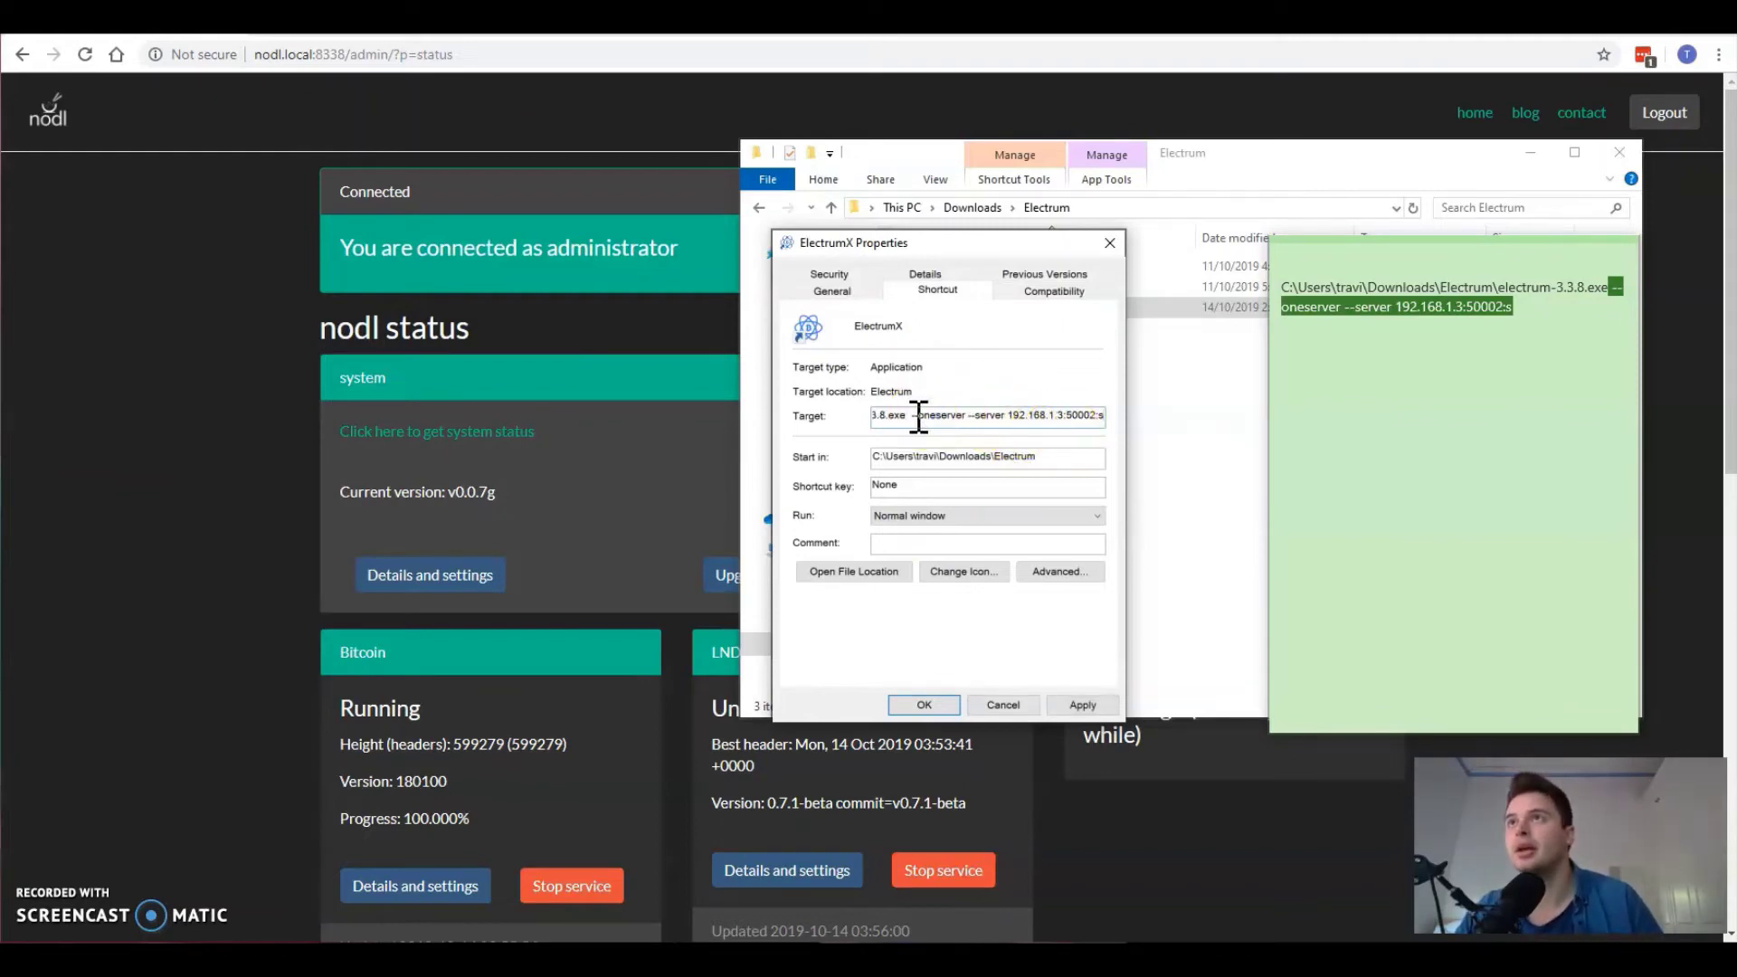
left_click(1010, 420)
left_click_drag(1010, 420, 1064, 439)
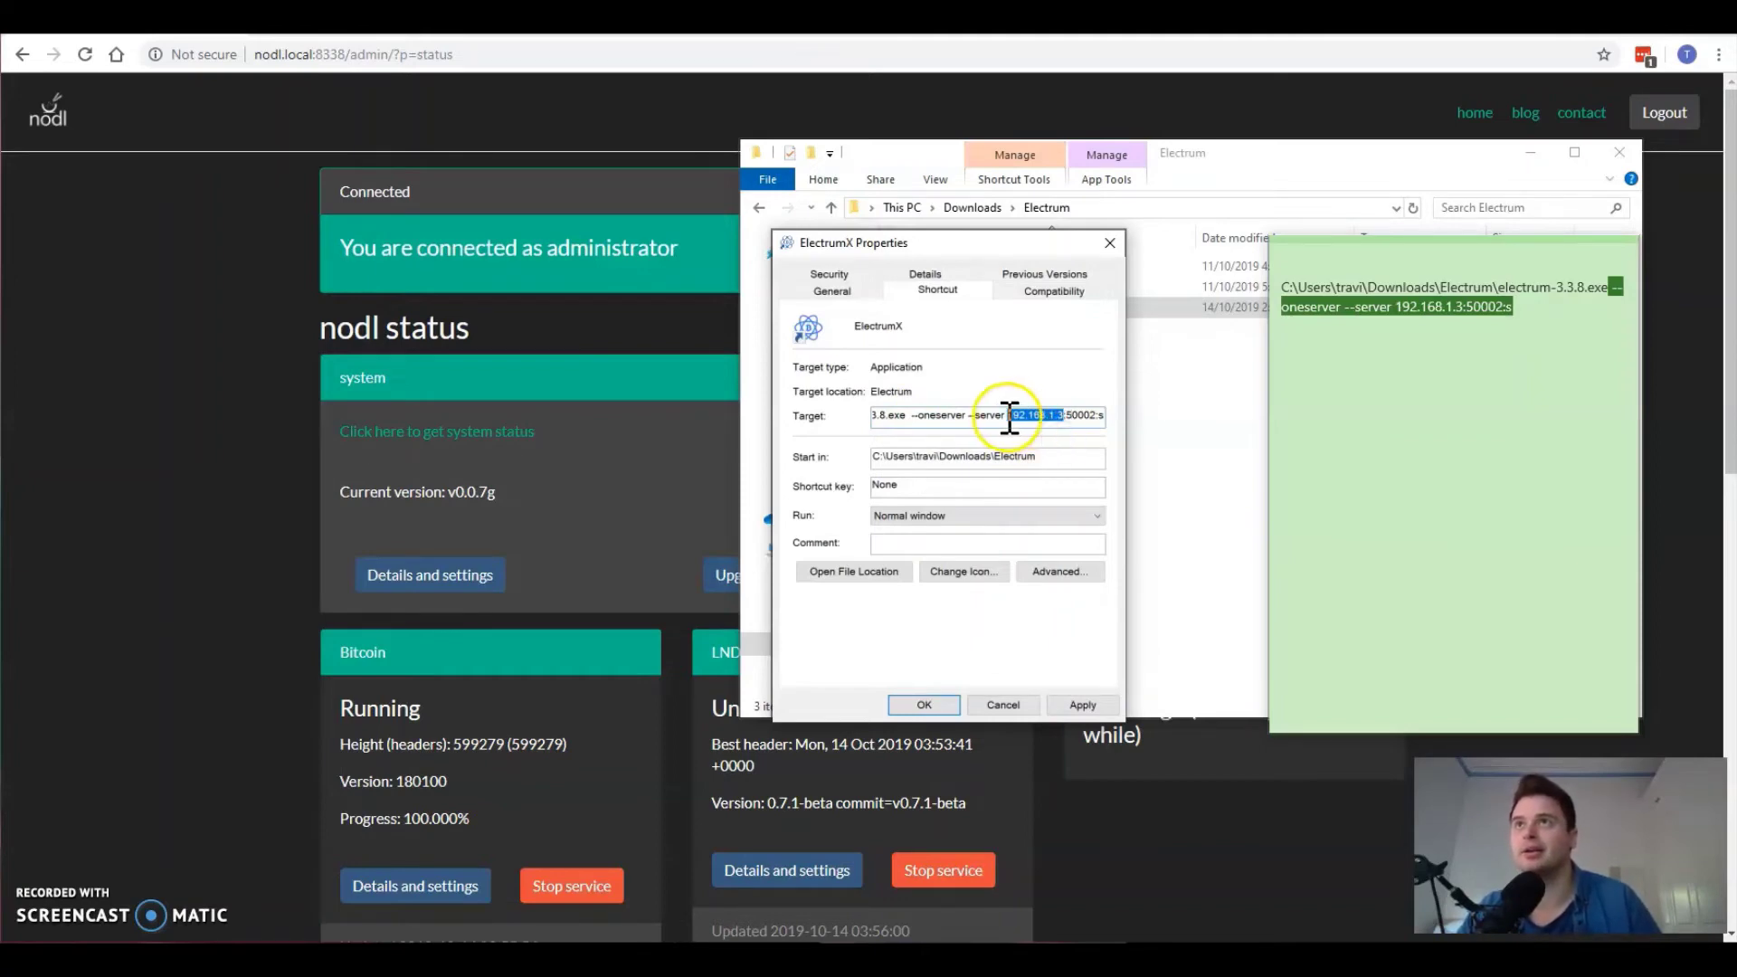
left_click(1011, 418)
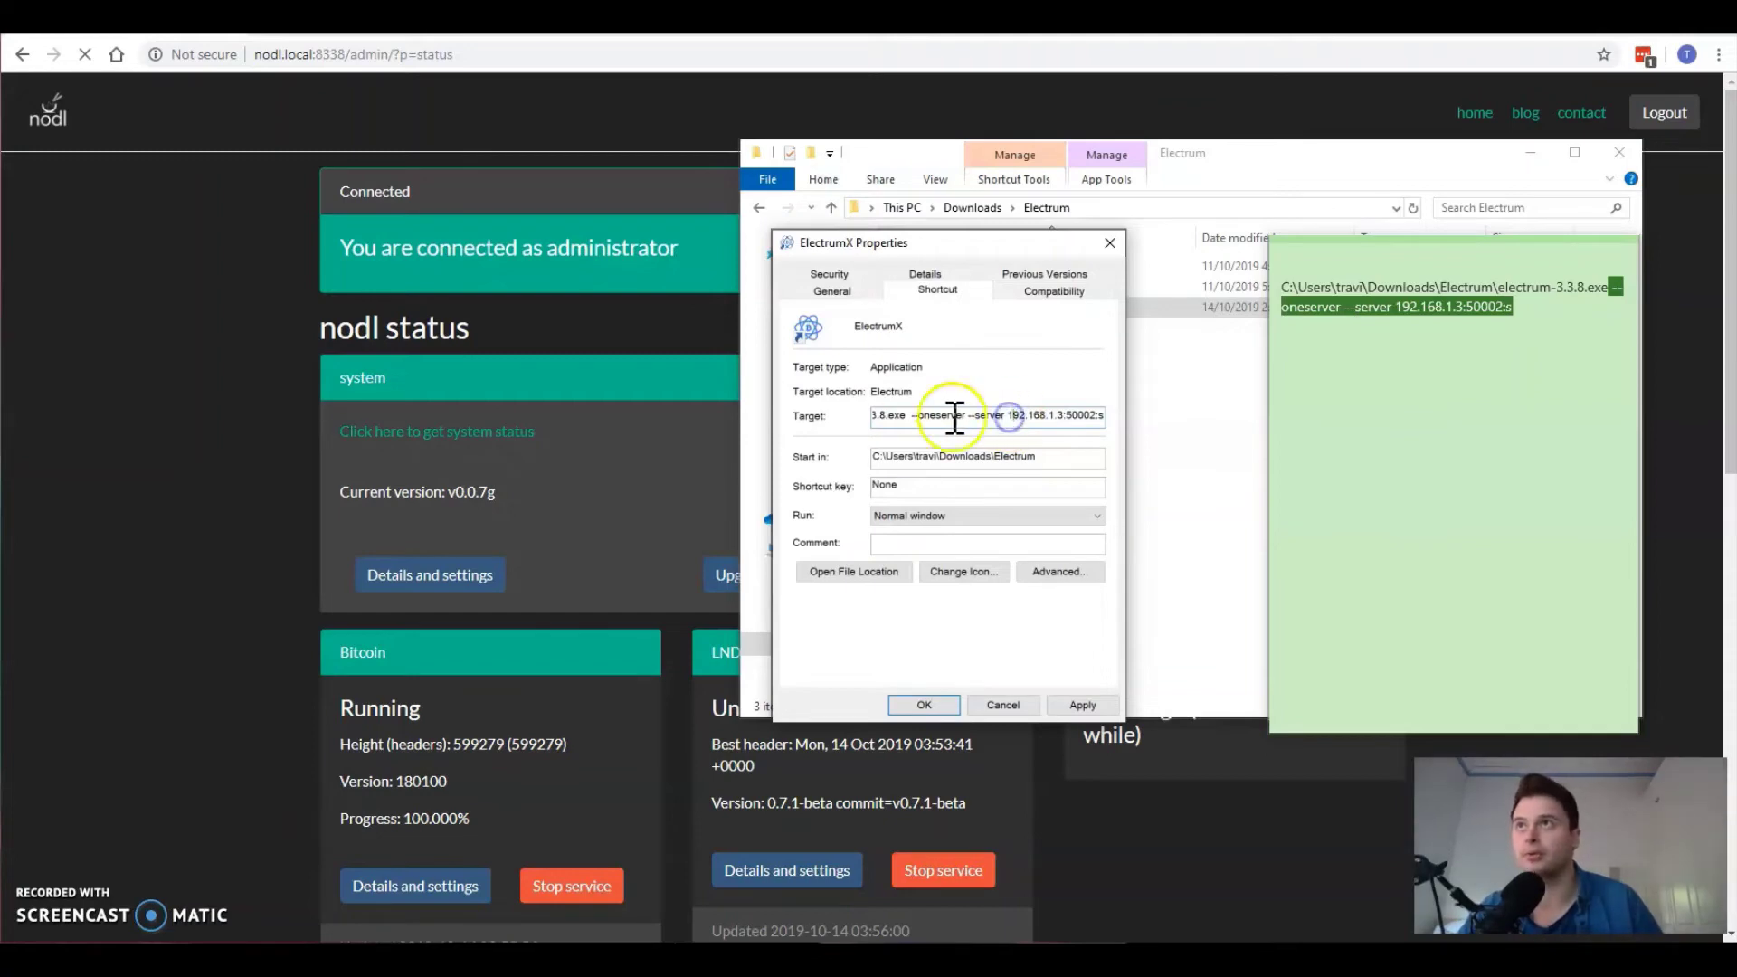
left_click_drag(1013, 418, 824, 412)
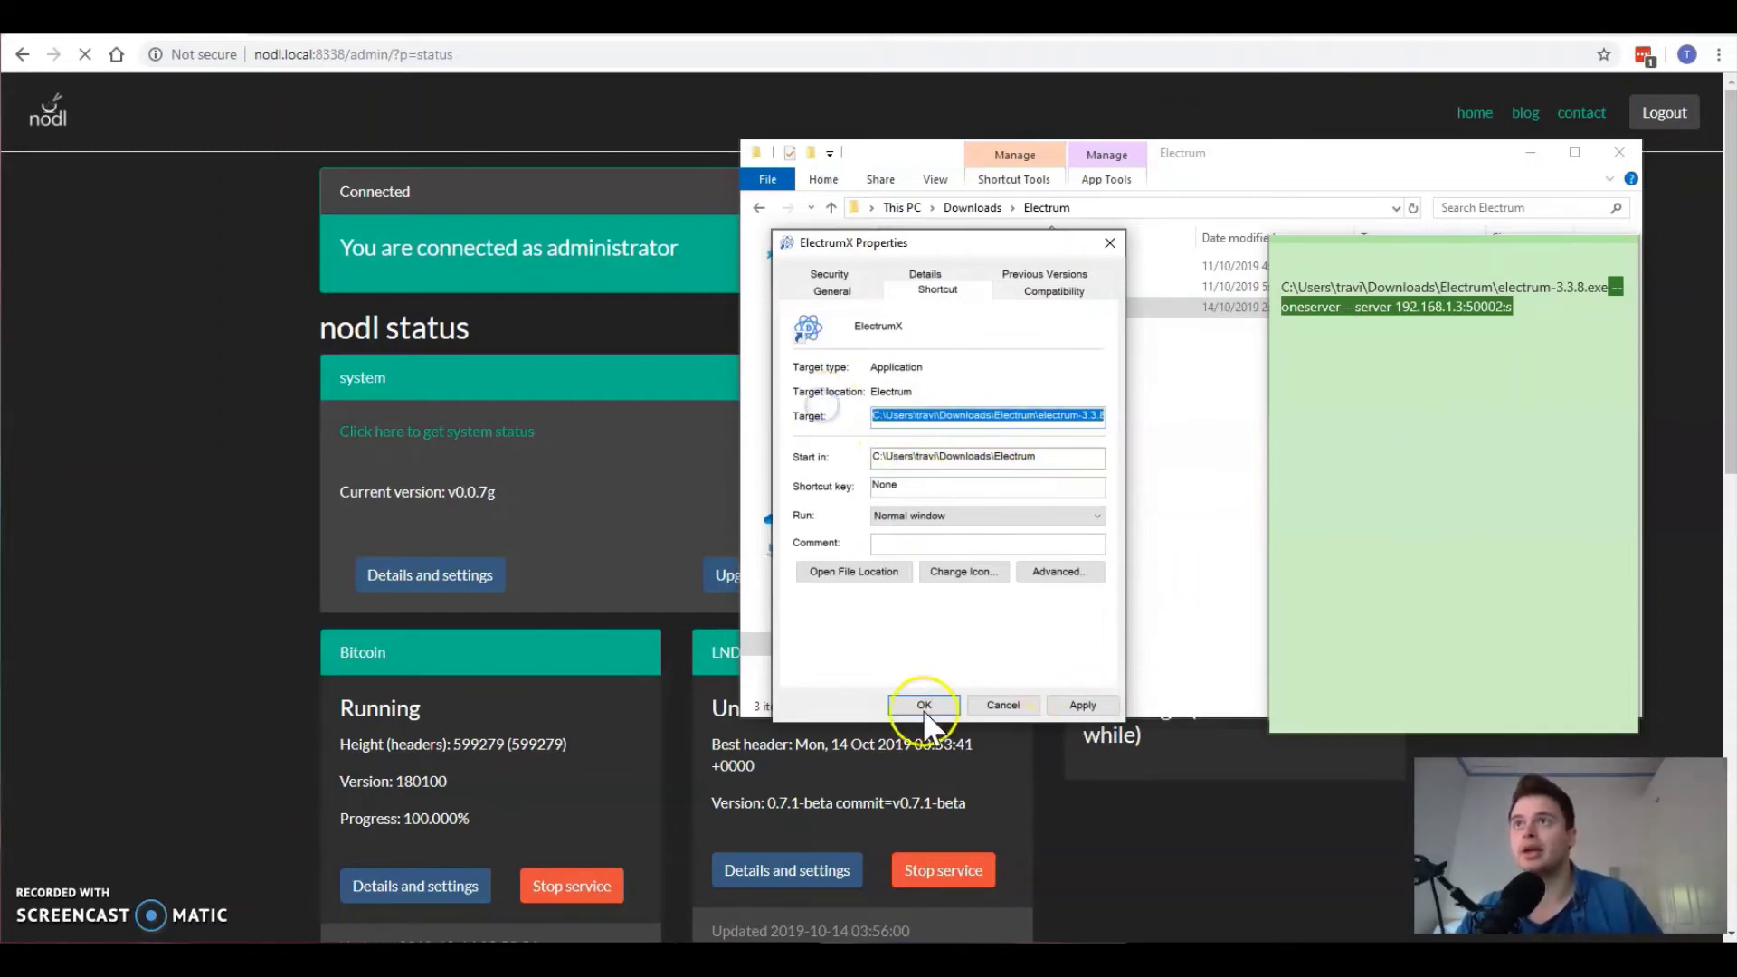
left_click(1081, 705)
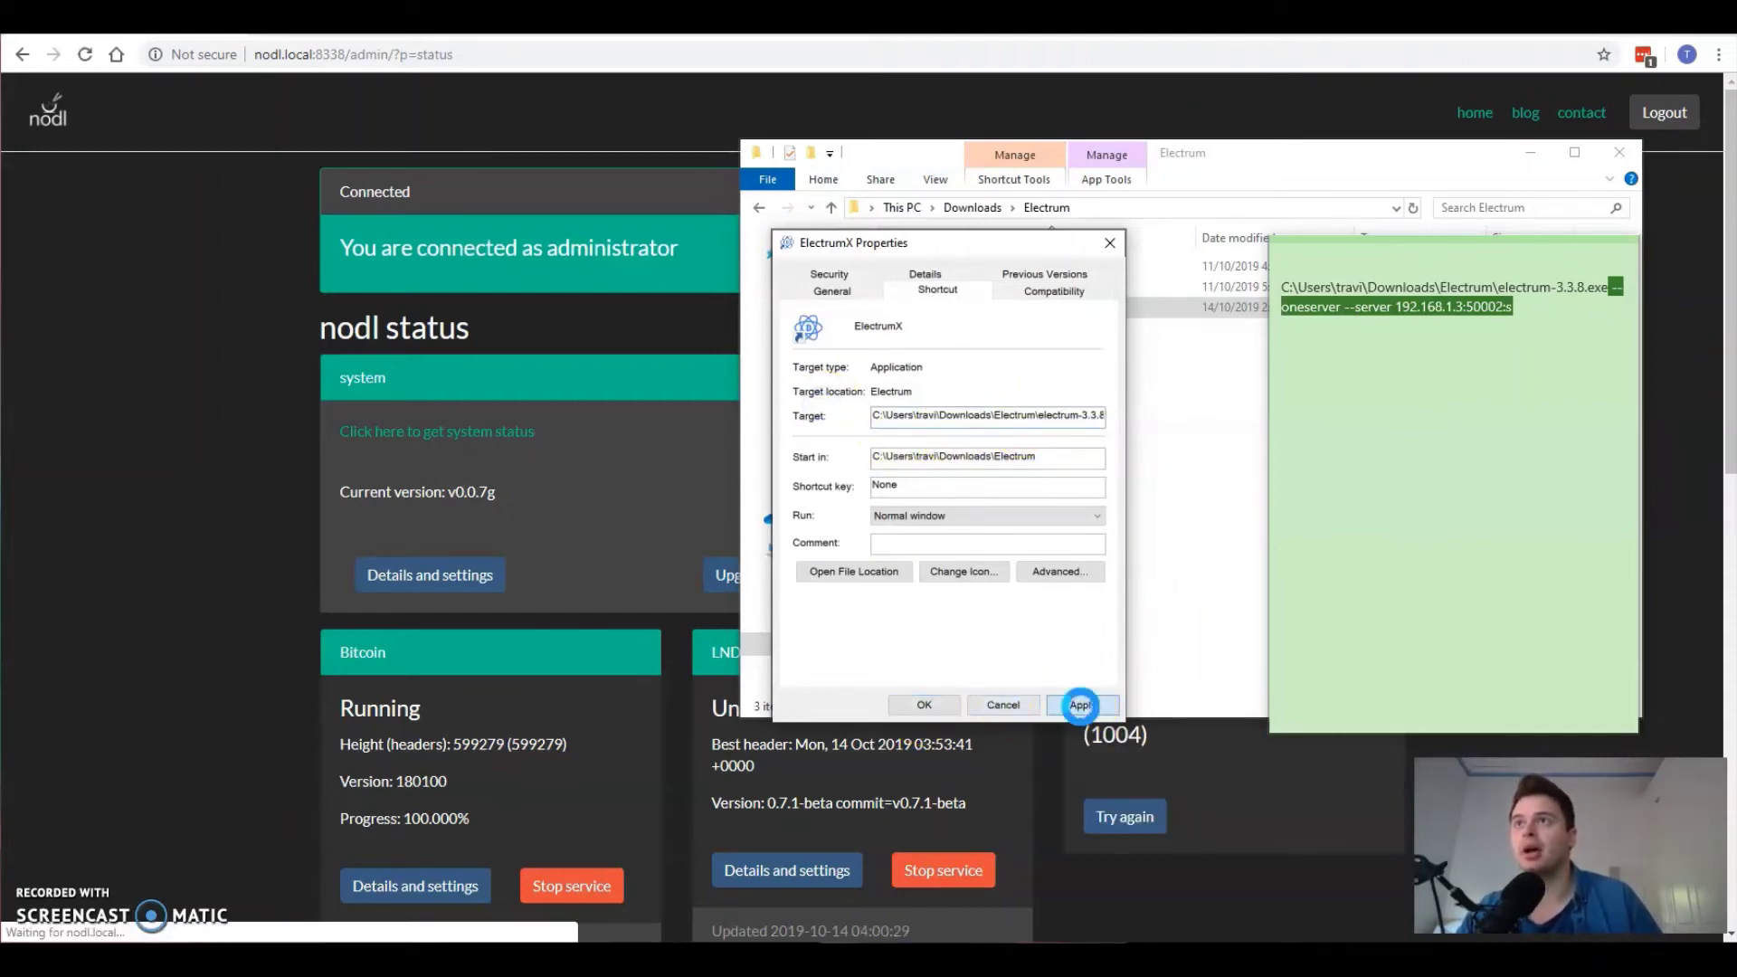
left_click(923, 705)
left_click(1052, 511)
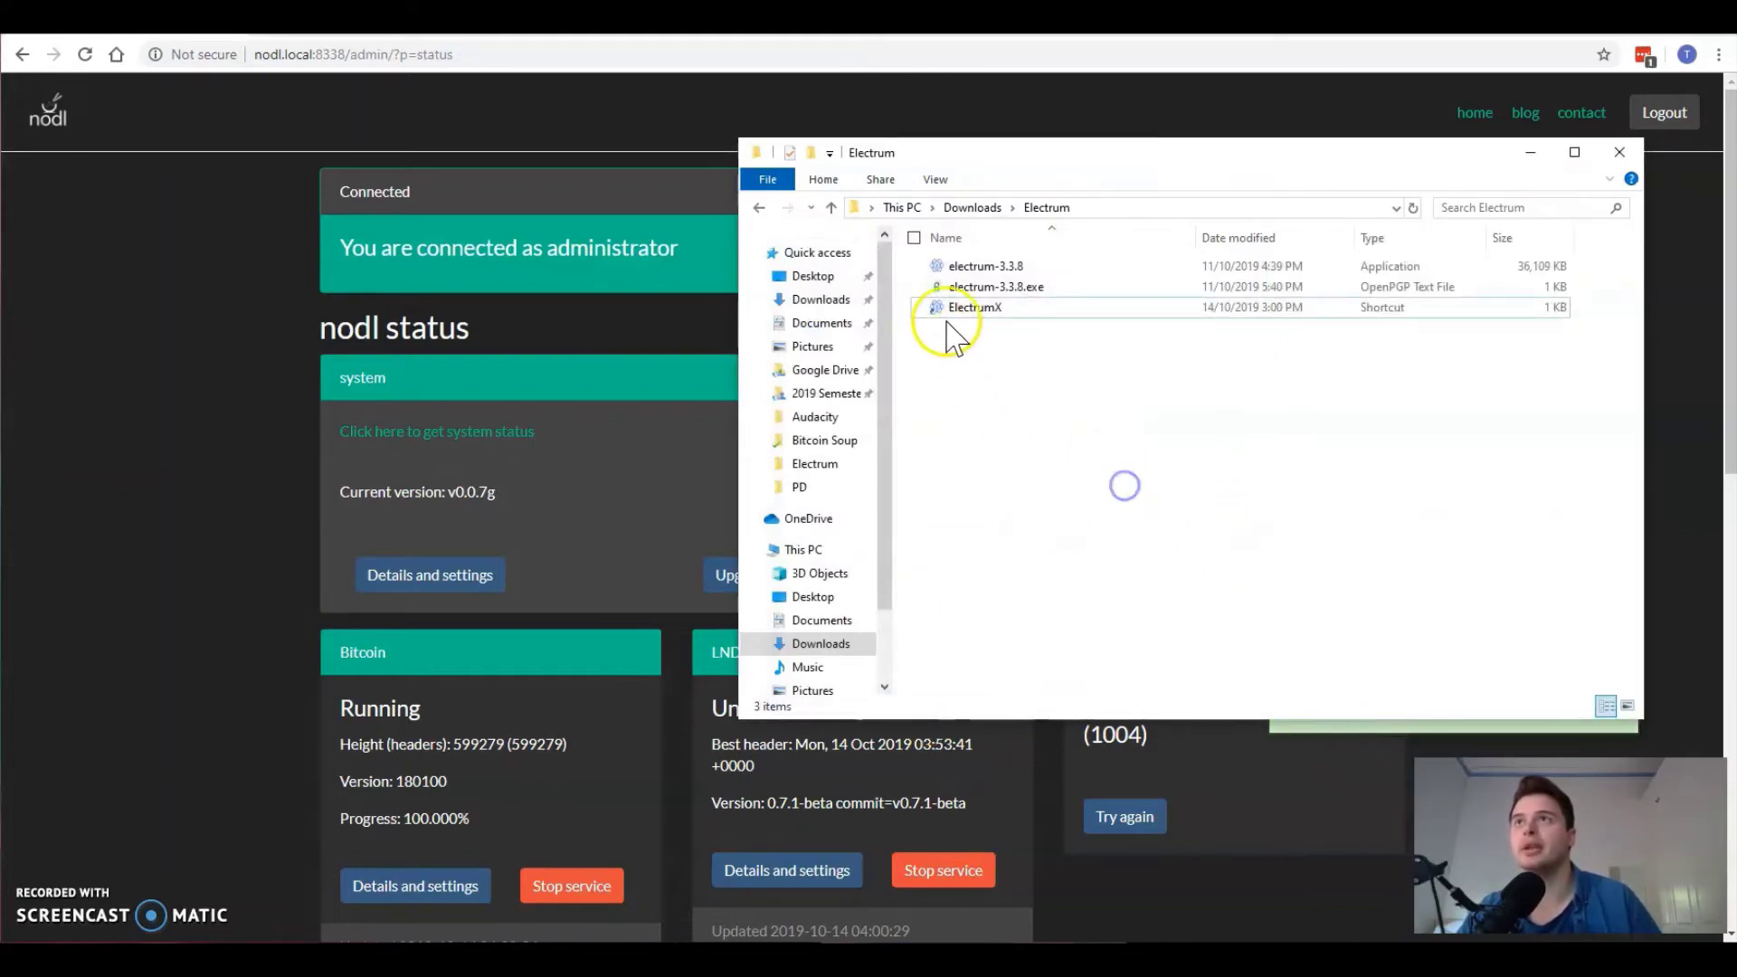
Step: Launch Electrum from the ElectrumX shortcut and check its network shows only node 192.168.1.3
left_click(942, 309)
left_click(975, 312)
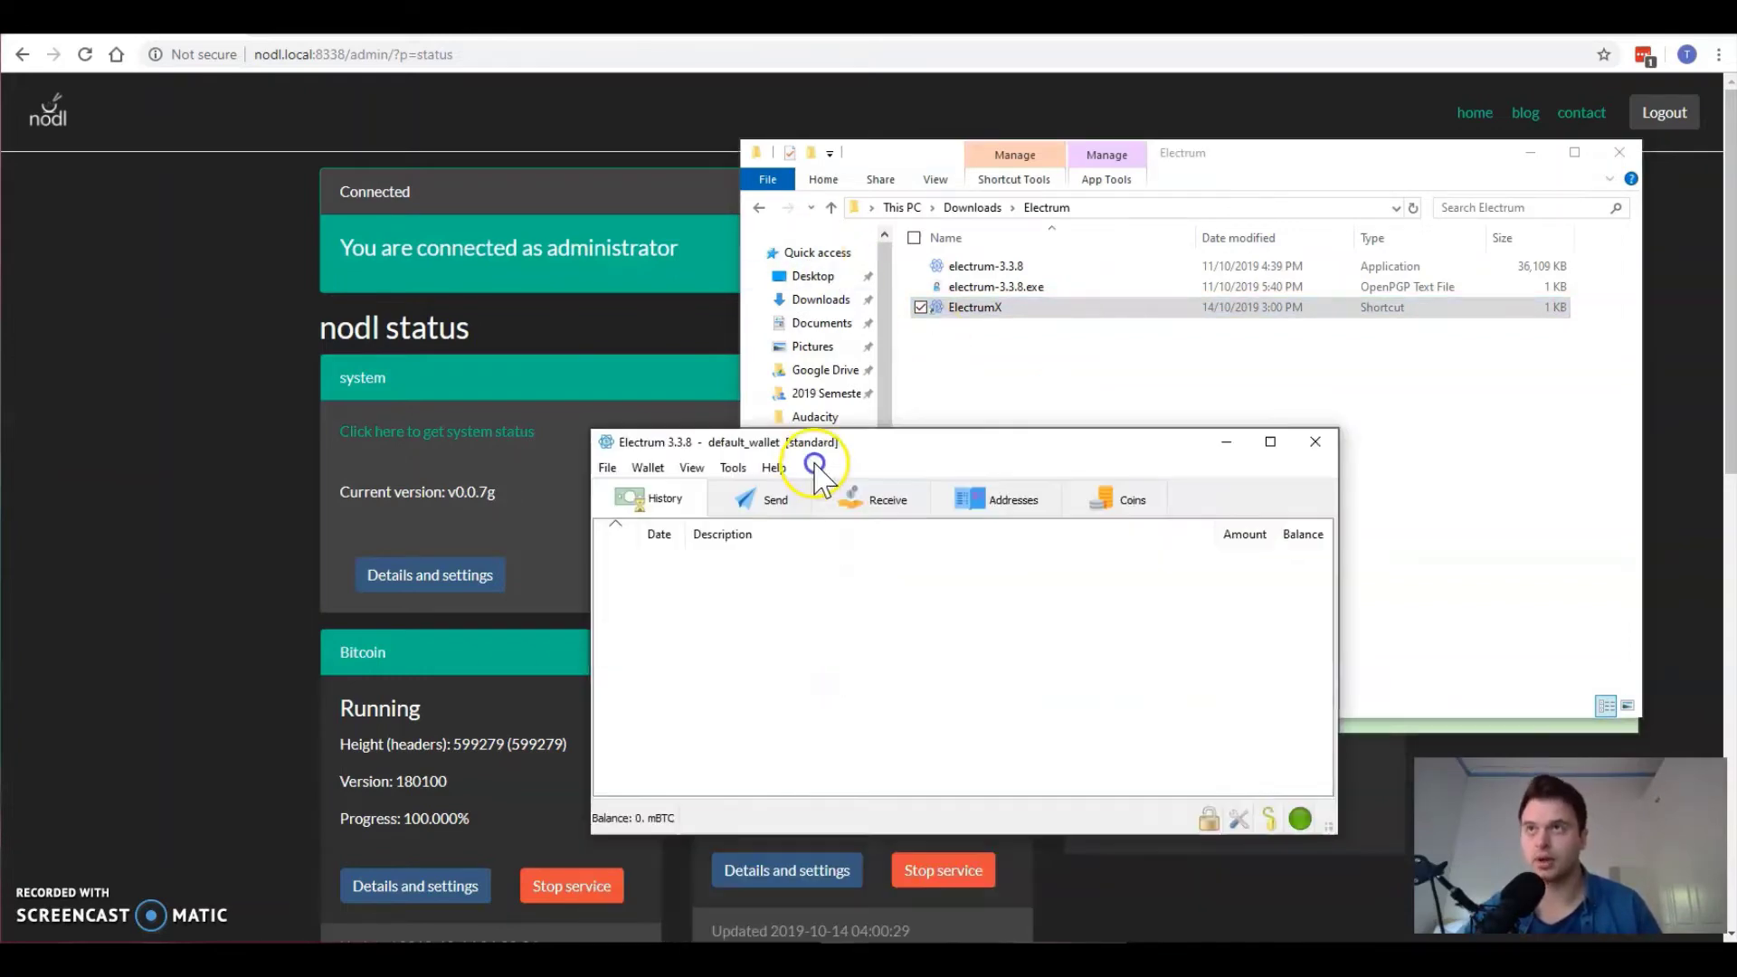
left_click_drag(818, 450, 928, 320)
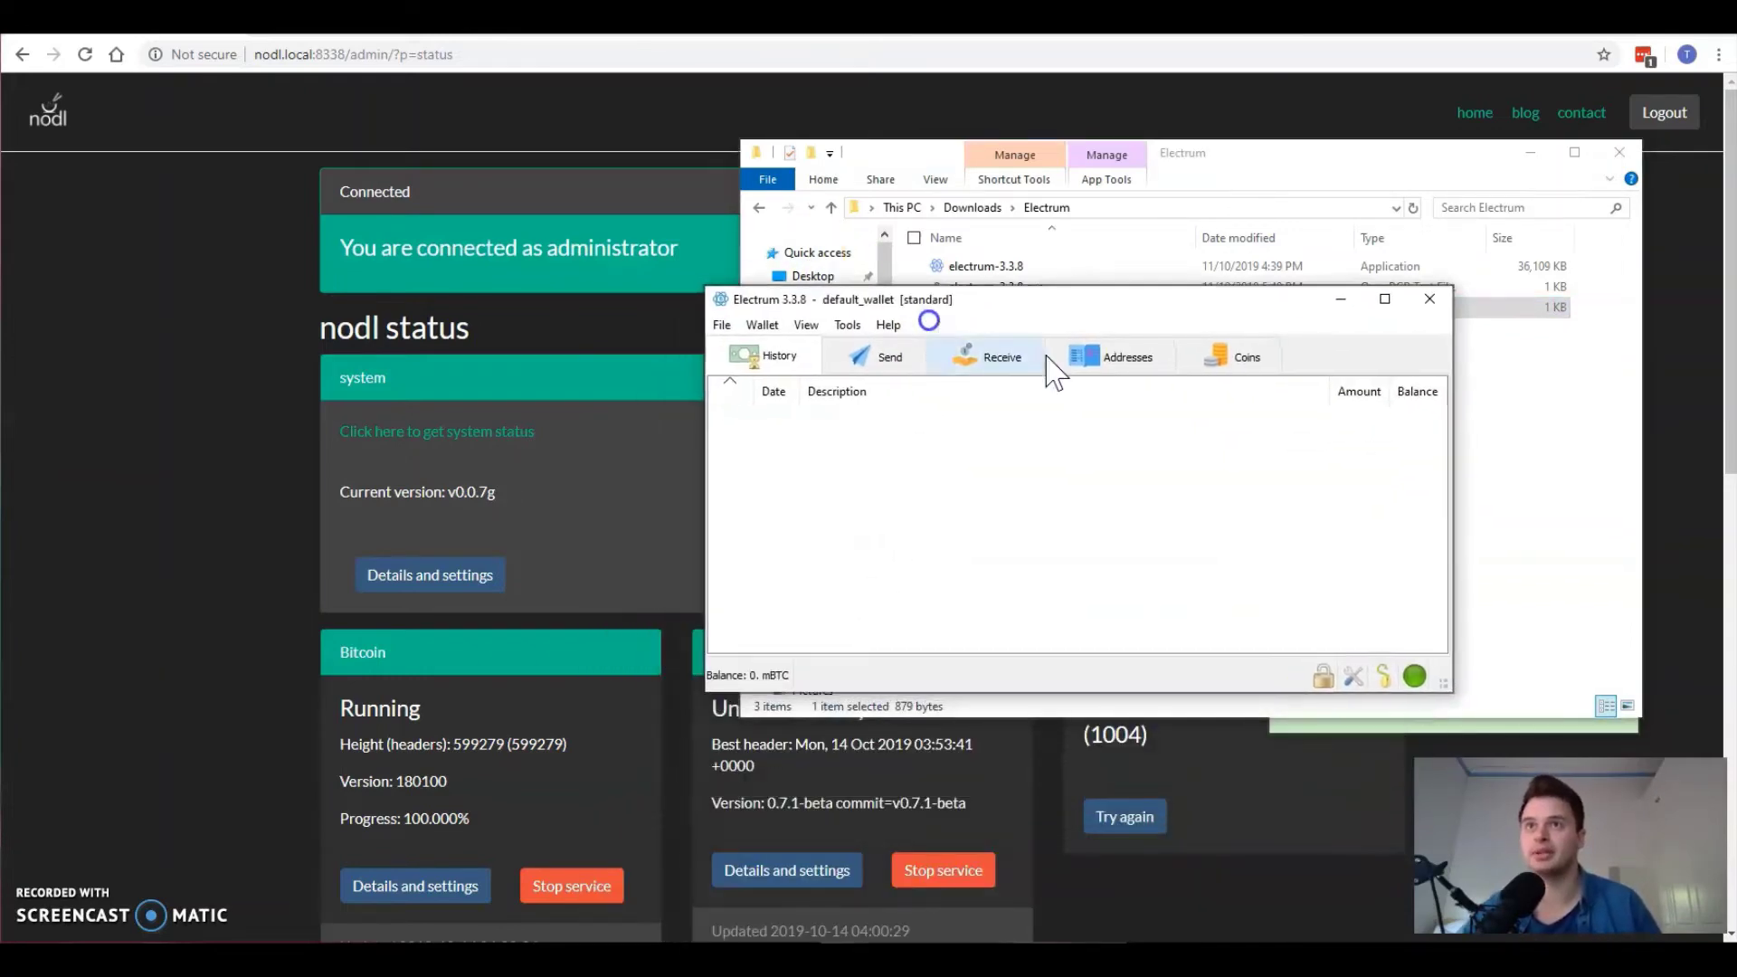
left_click(1414, 675)
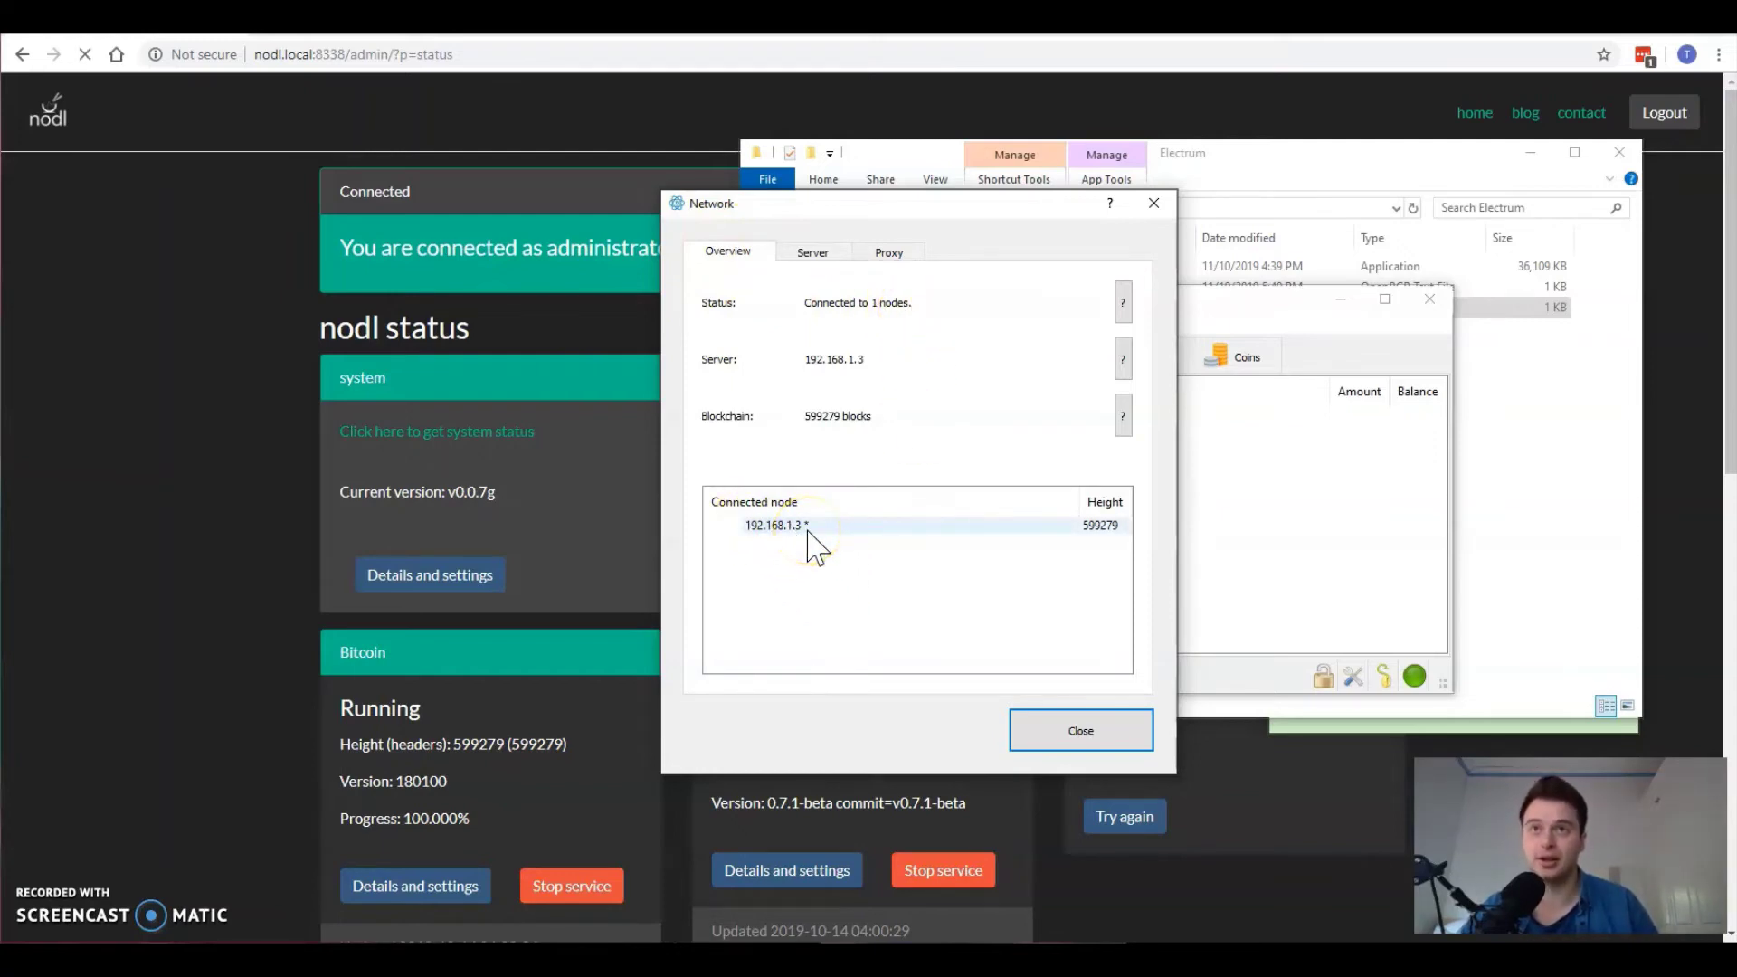
left_click(1055, 738)
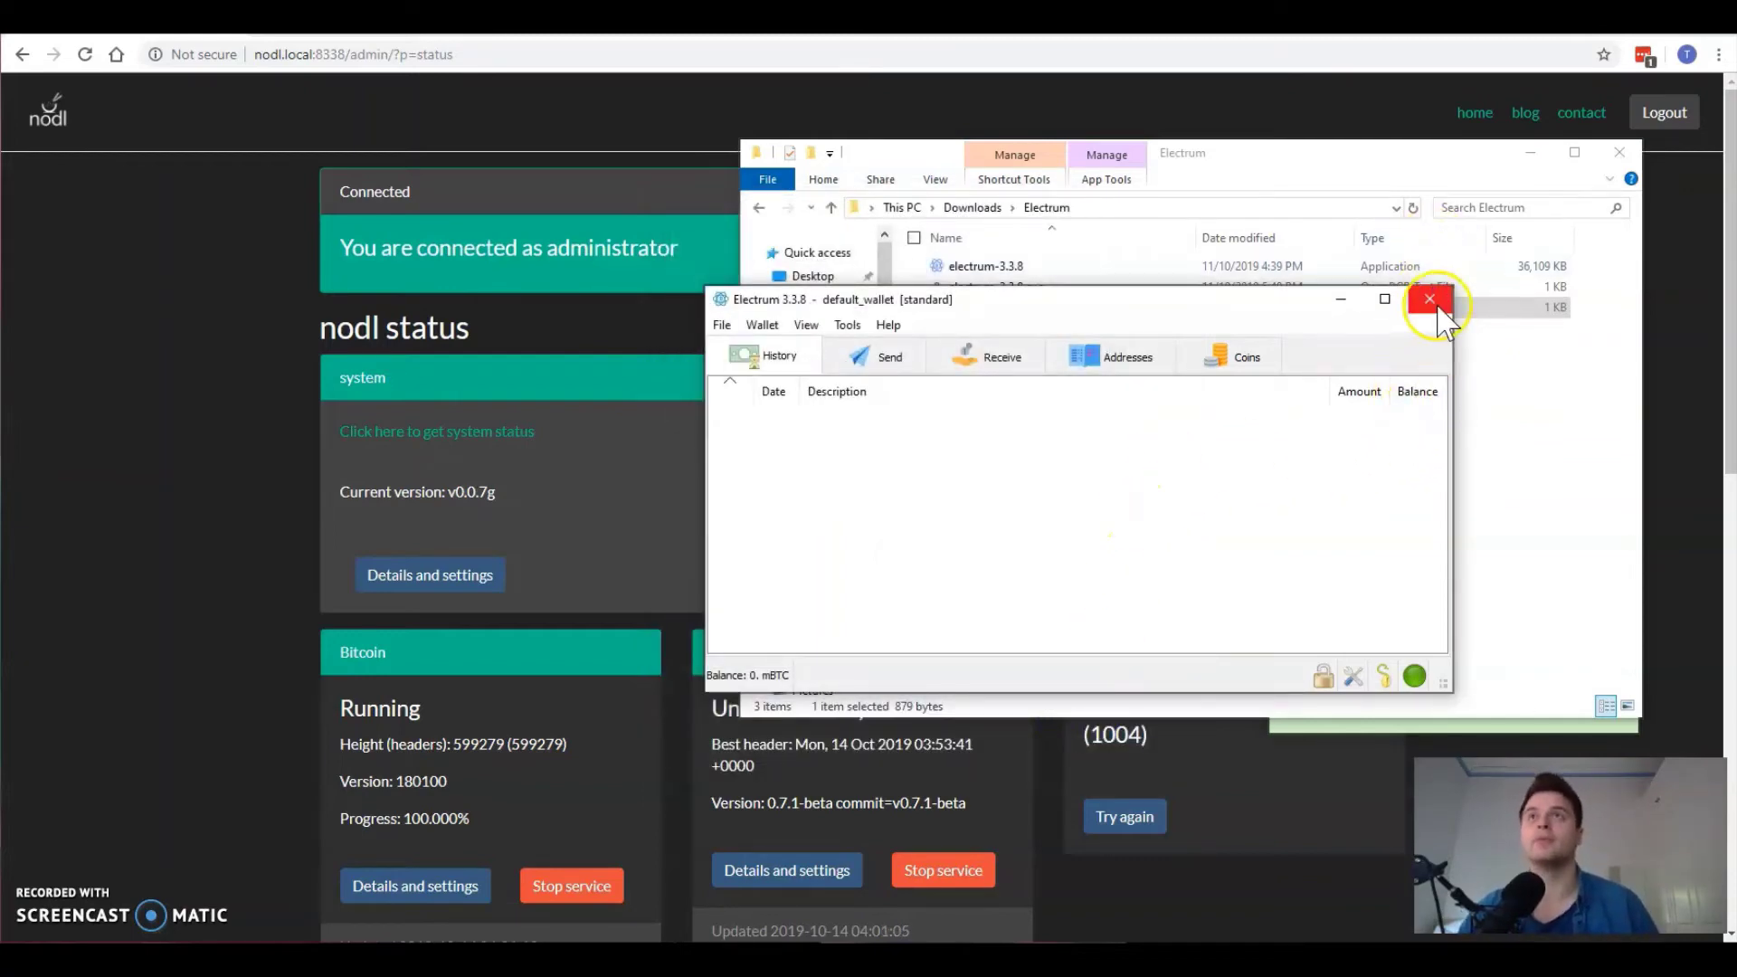
left_click(1431, 302)
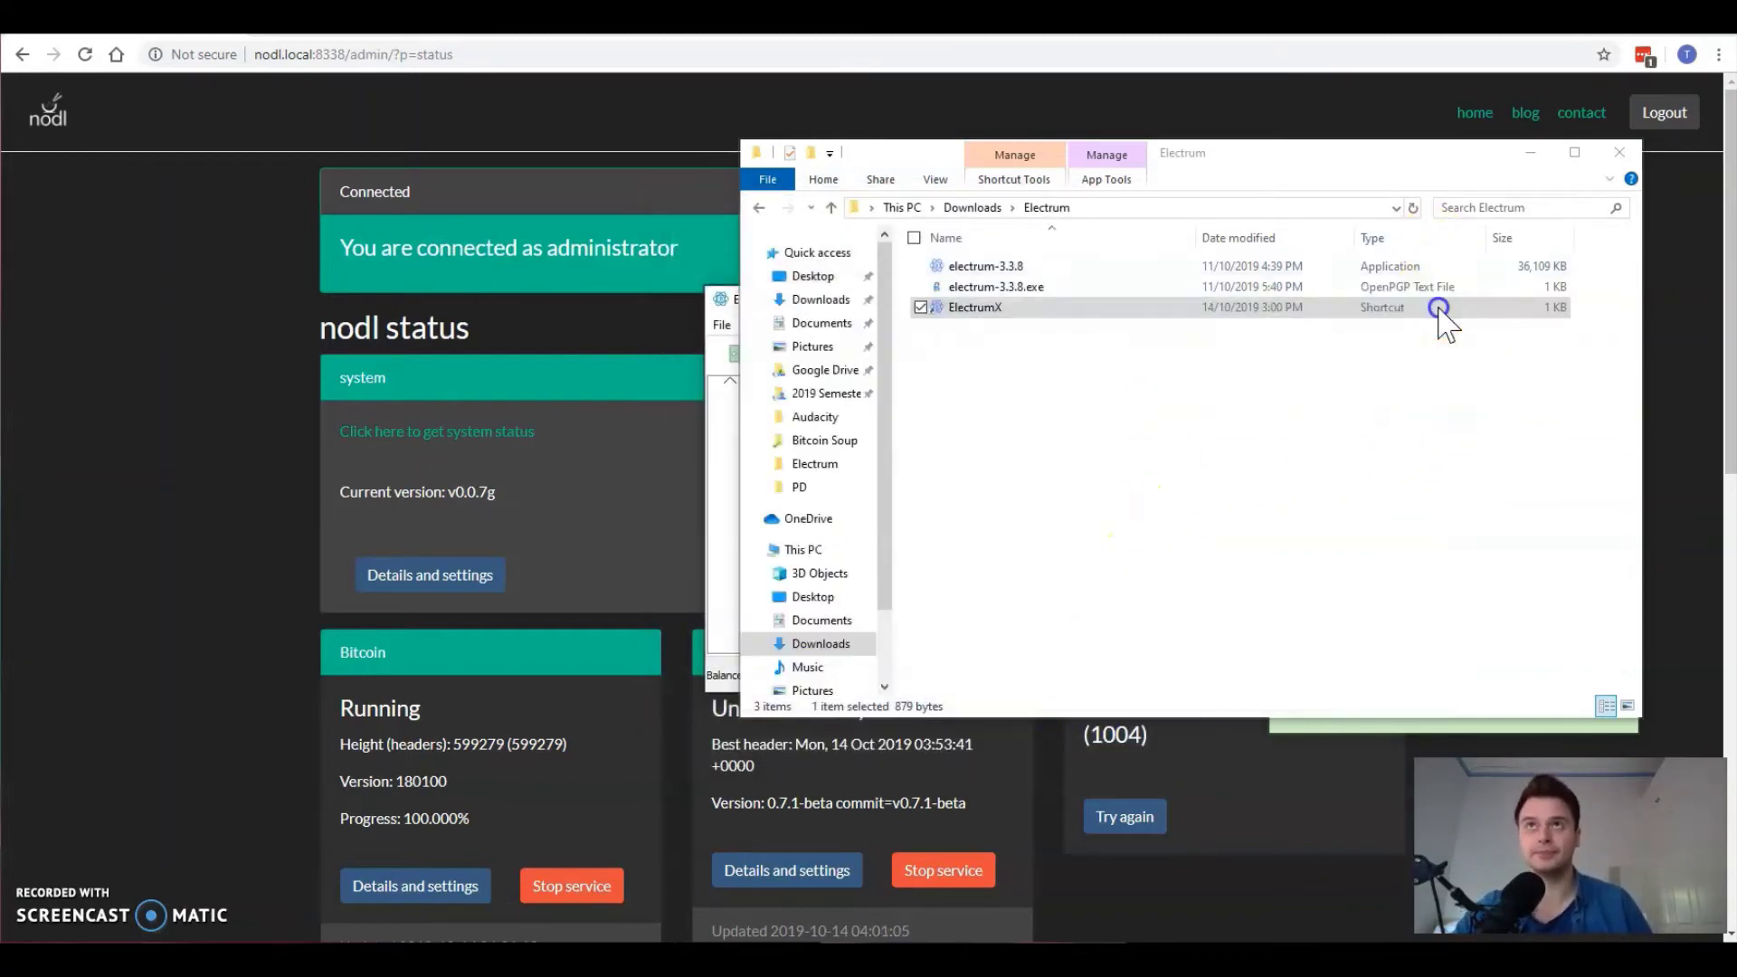
left_click(1262, 440)
left_click(1000, 418)
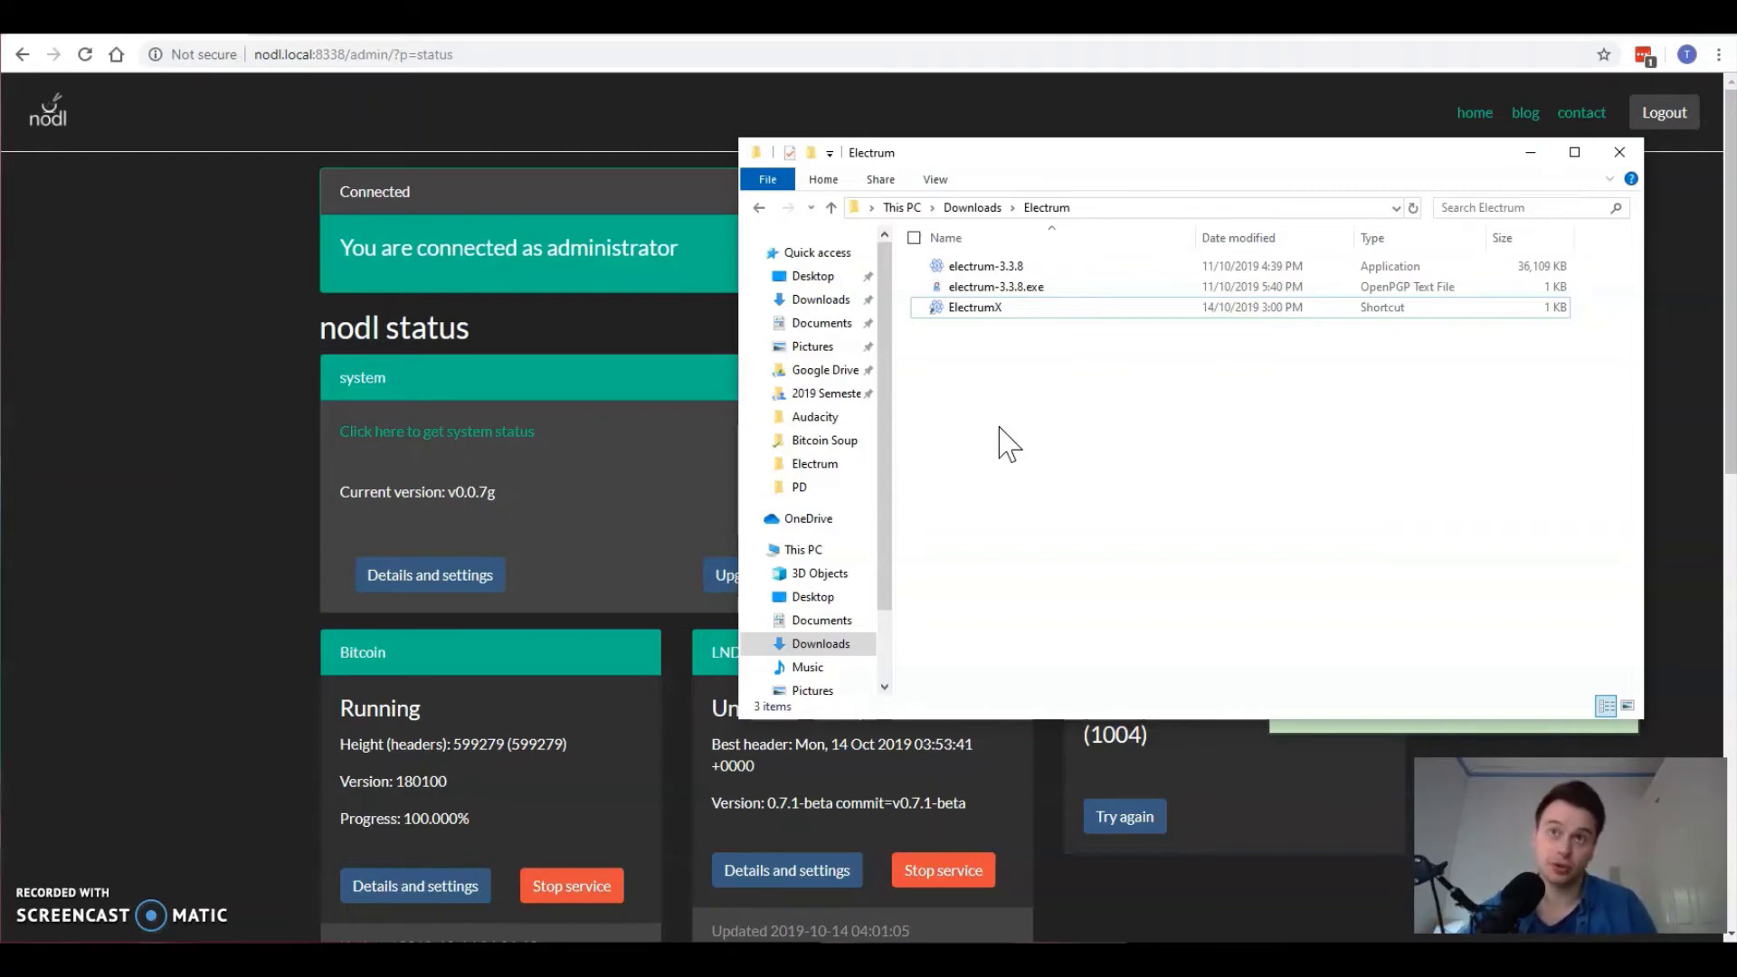
left_click(1213, 404)
left_click(1041, 414)
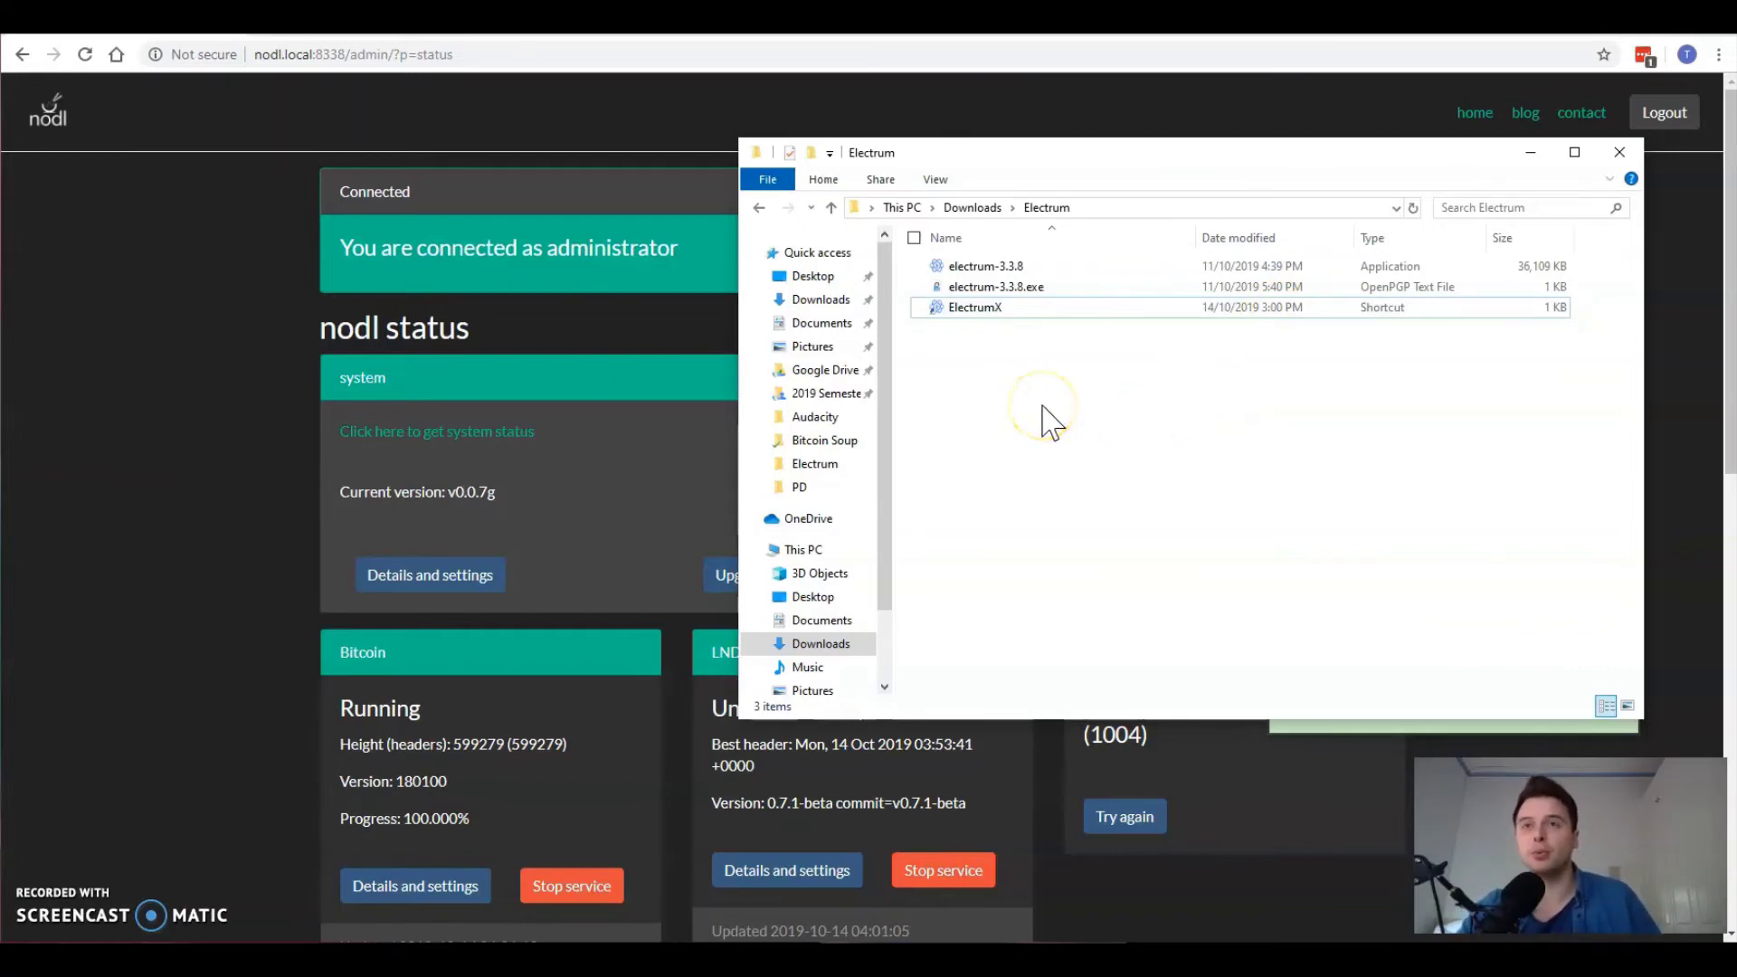
left_click(1034, 419)
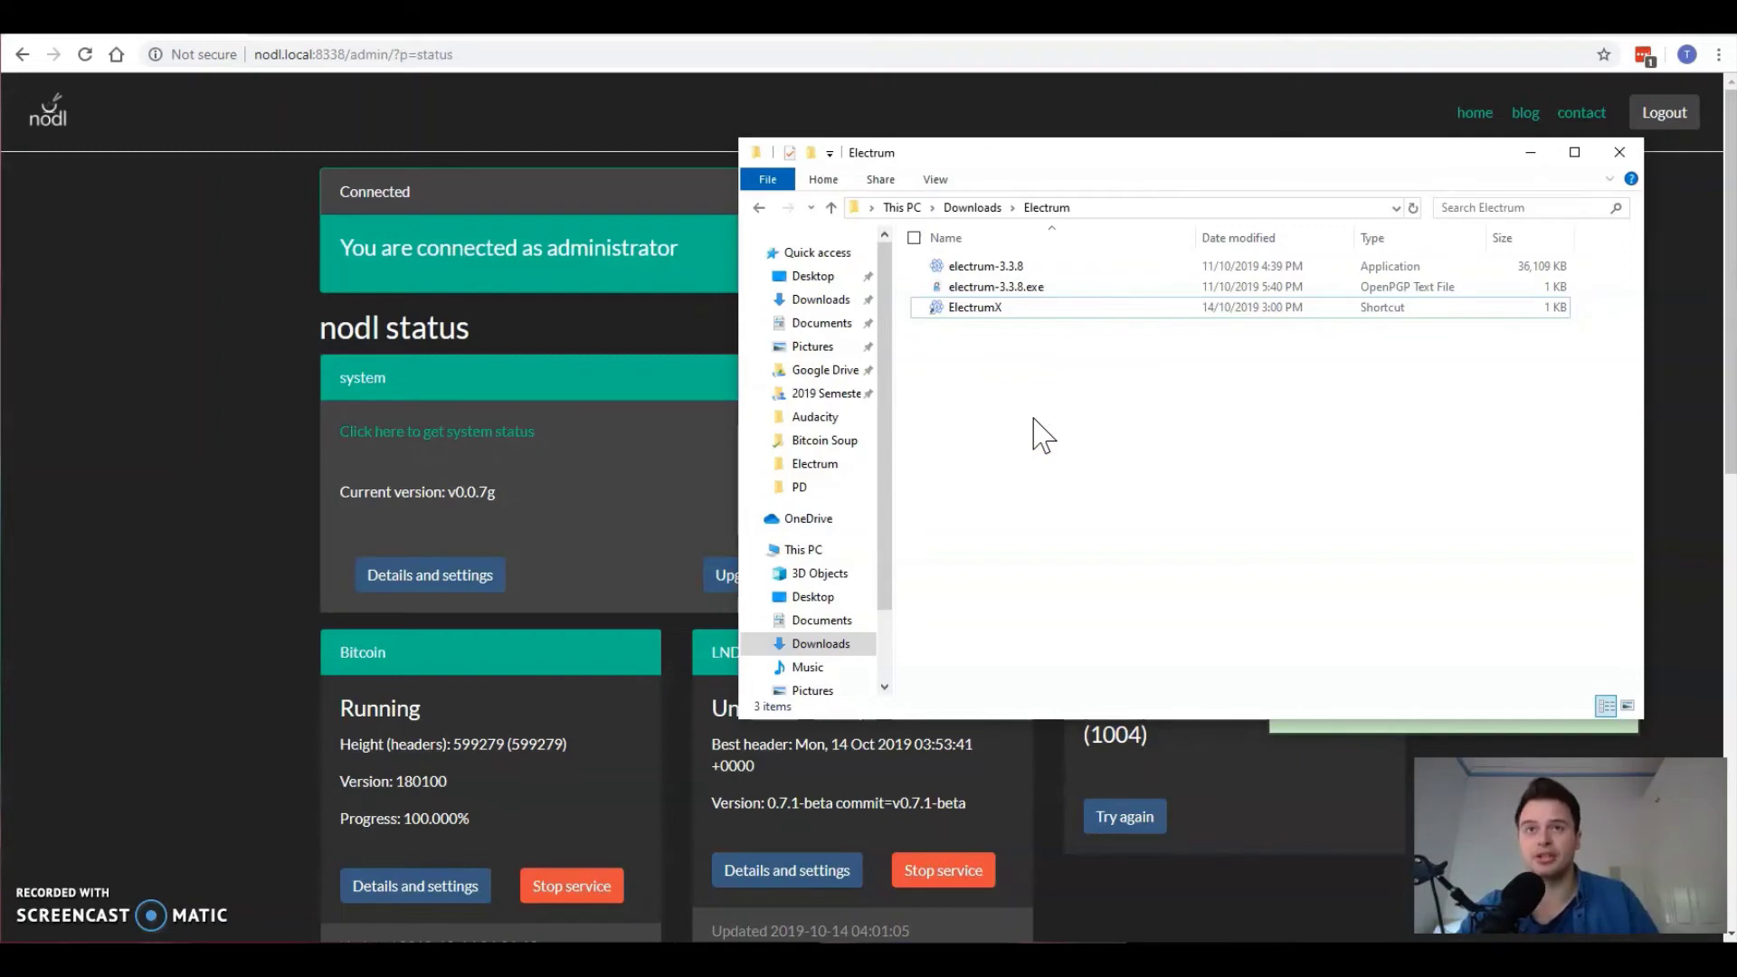
left_click(1050, 422)
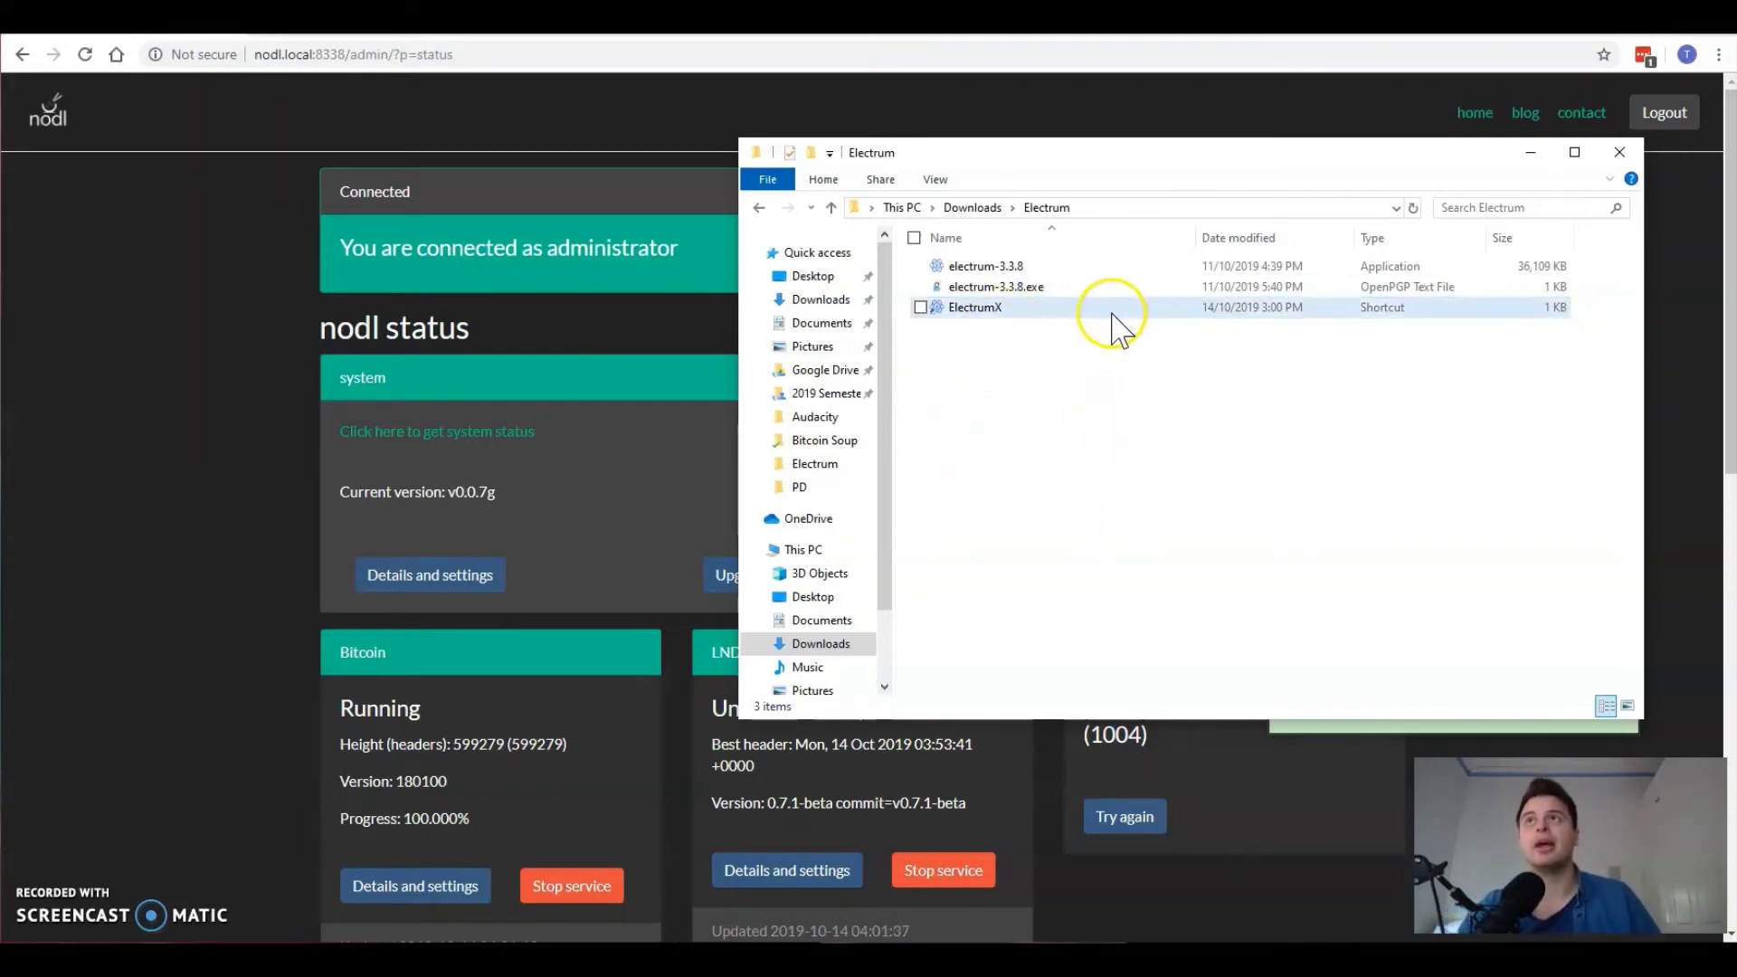
left_click(976, 309)
Step: Open the ElectrumX shortcut's Properties, highlight 192.168.1.3 in Target, and close without changes
right_click(977, 311)
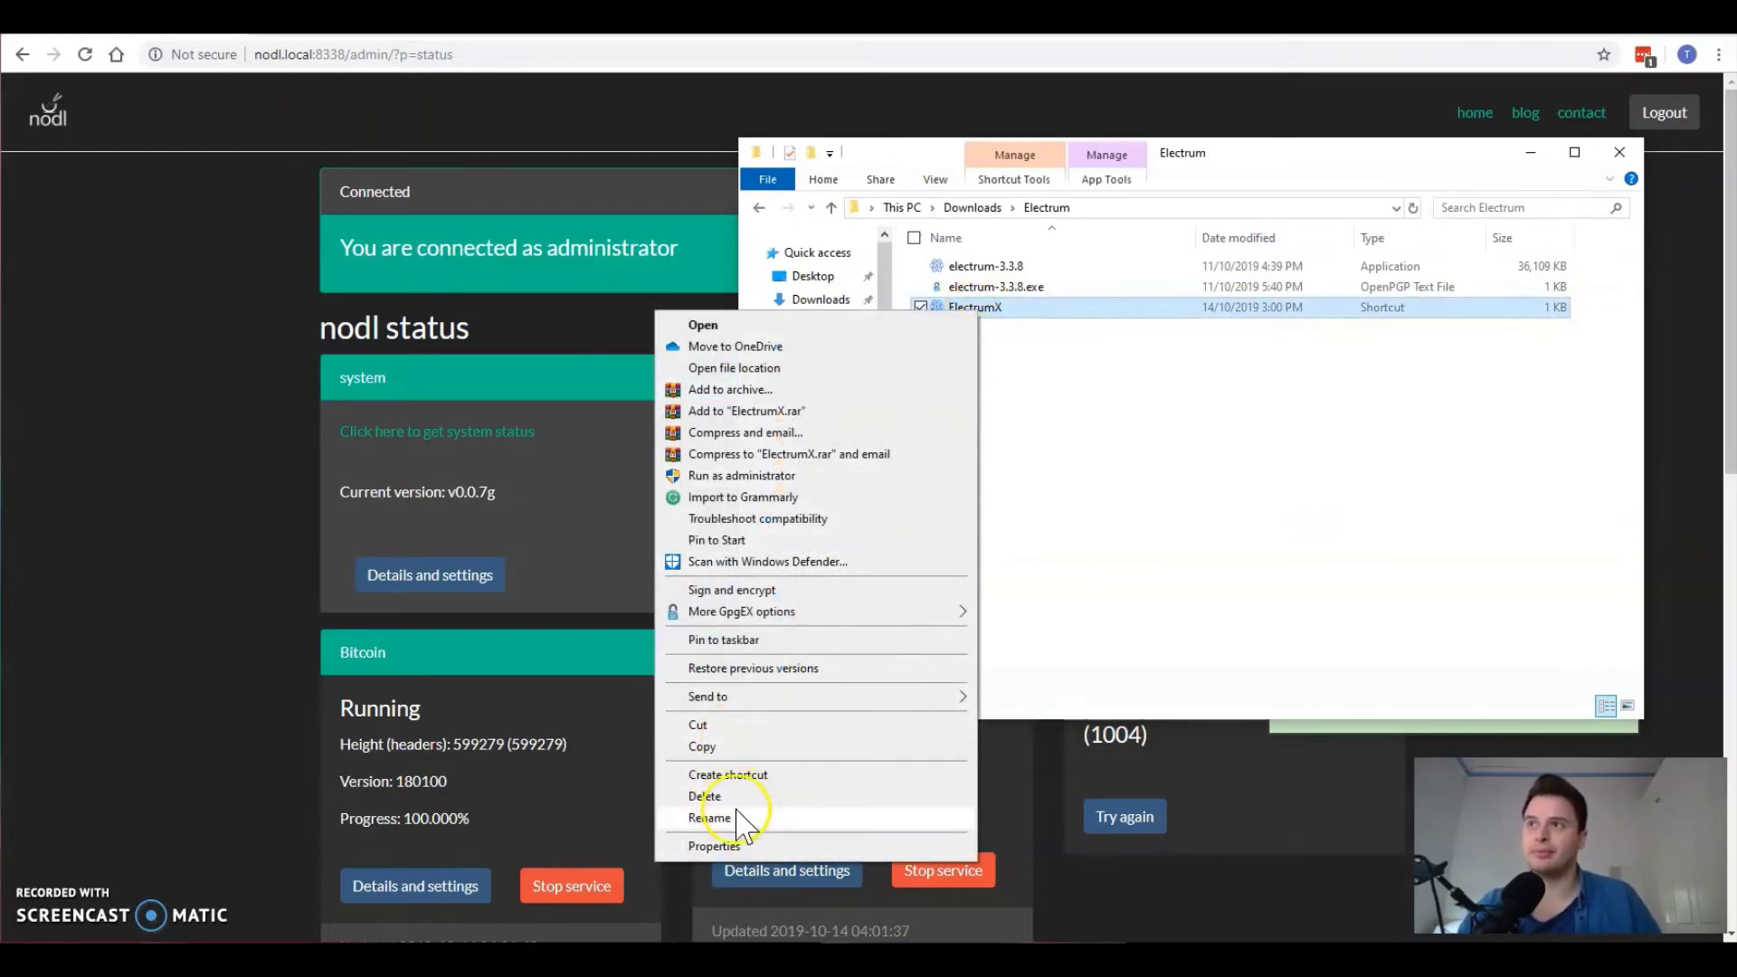
left_click(722, 845)
left_click(993, 693)
left_click_drag(946, 693, 994, 699)
key("shift+Right")
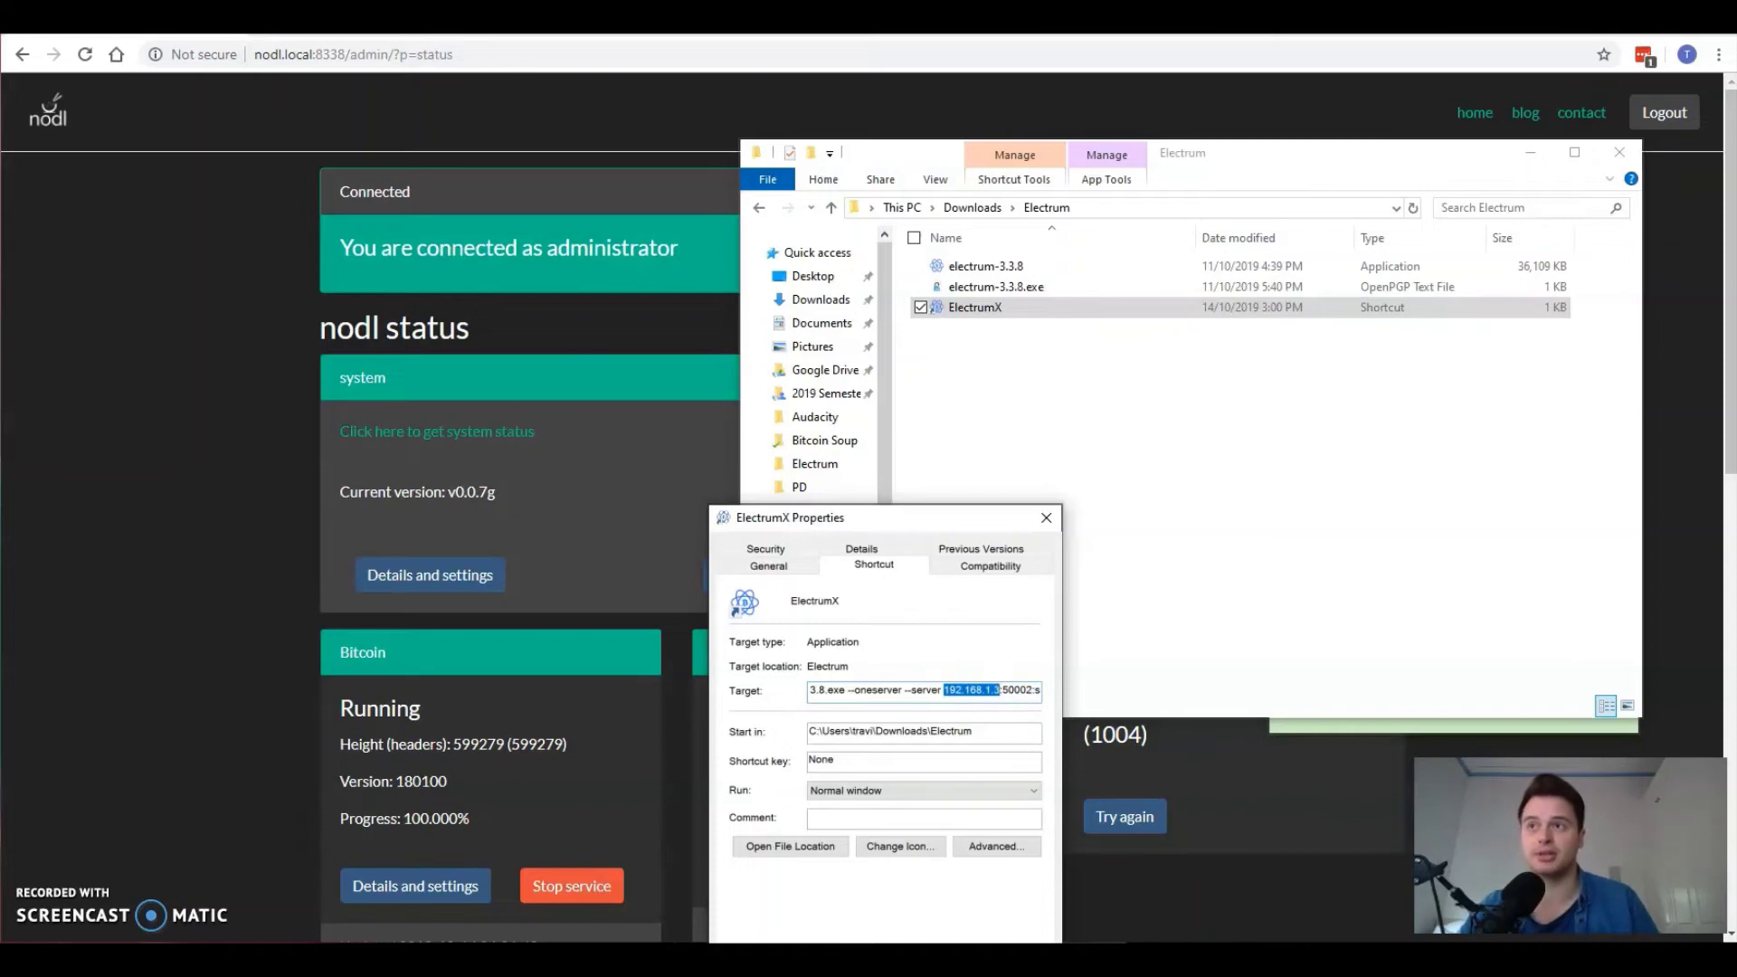
key("Escape")
left_click(1310, 515)
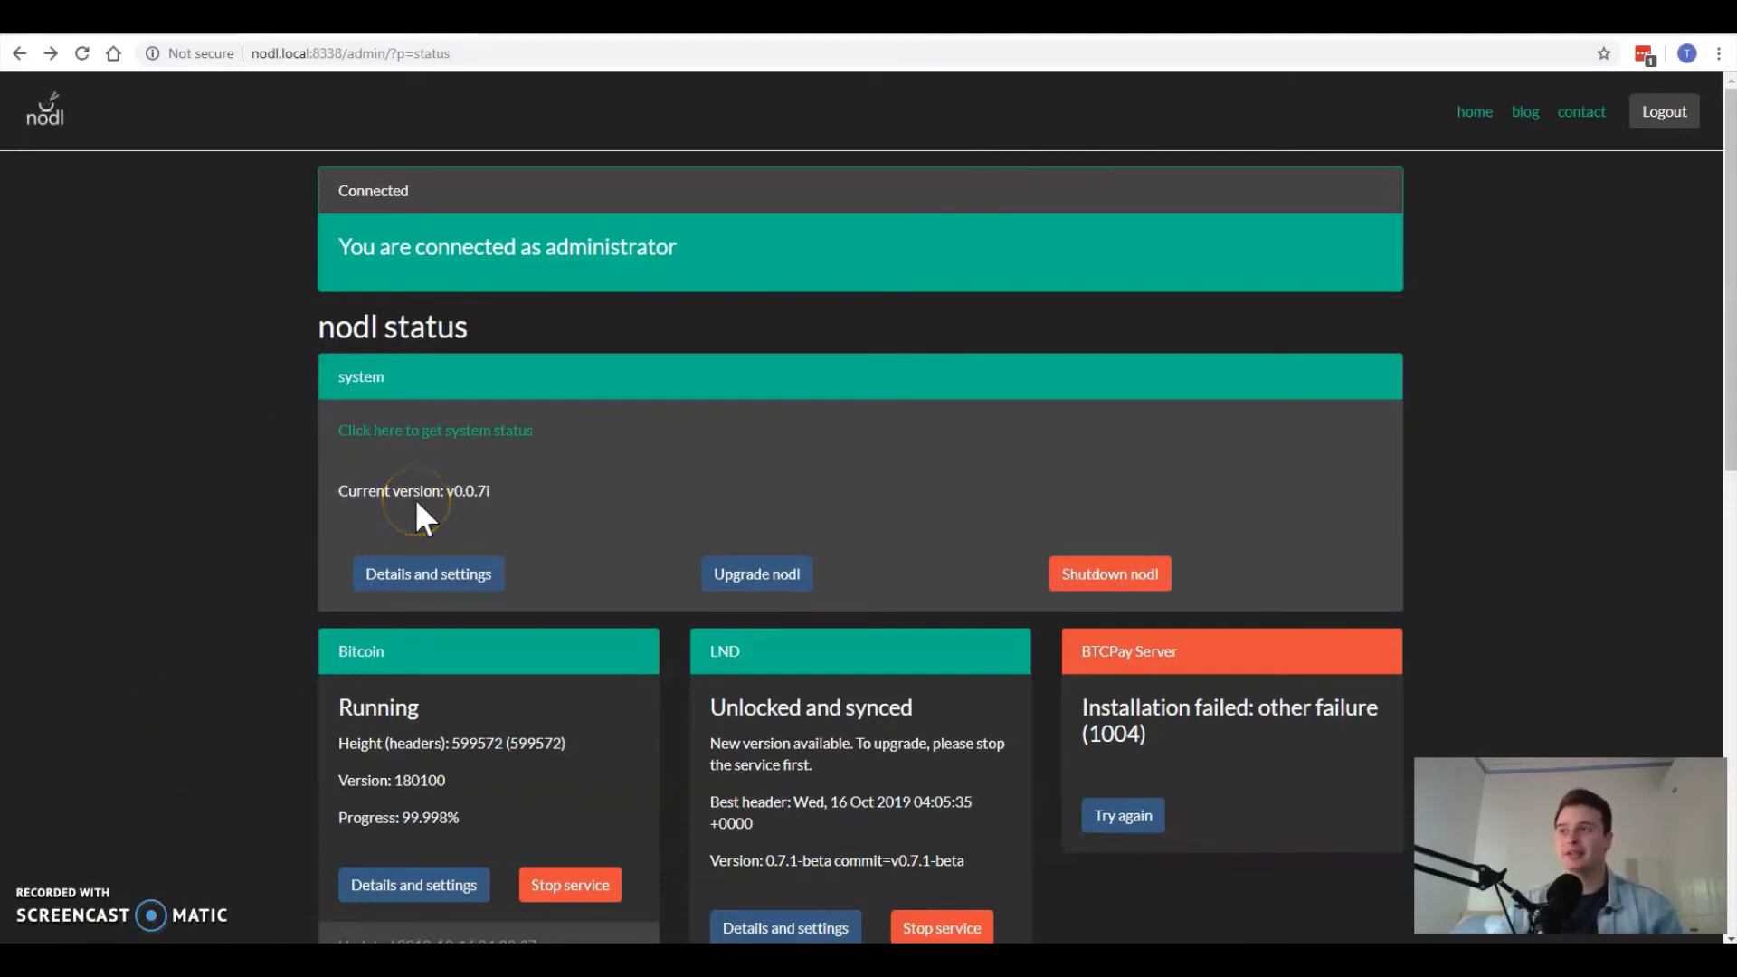
Step: Scroll down to the Tor card and open its Details and settings page
scroll(418, 505, "down", 3)
scroll(427, 500, "down", 2)
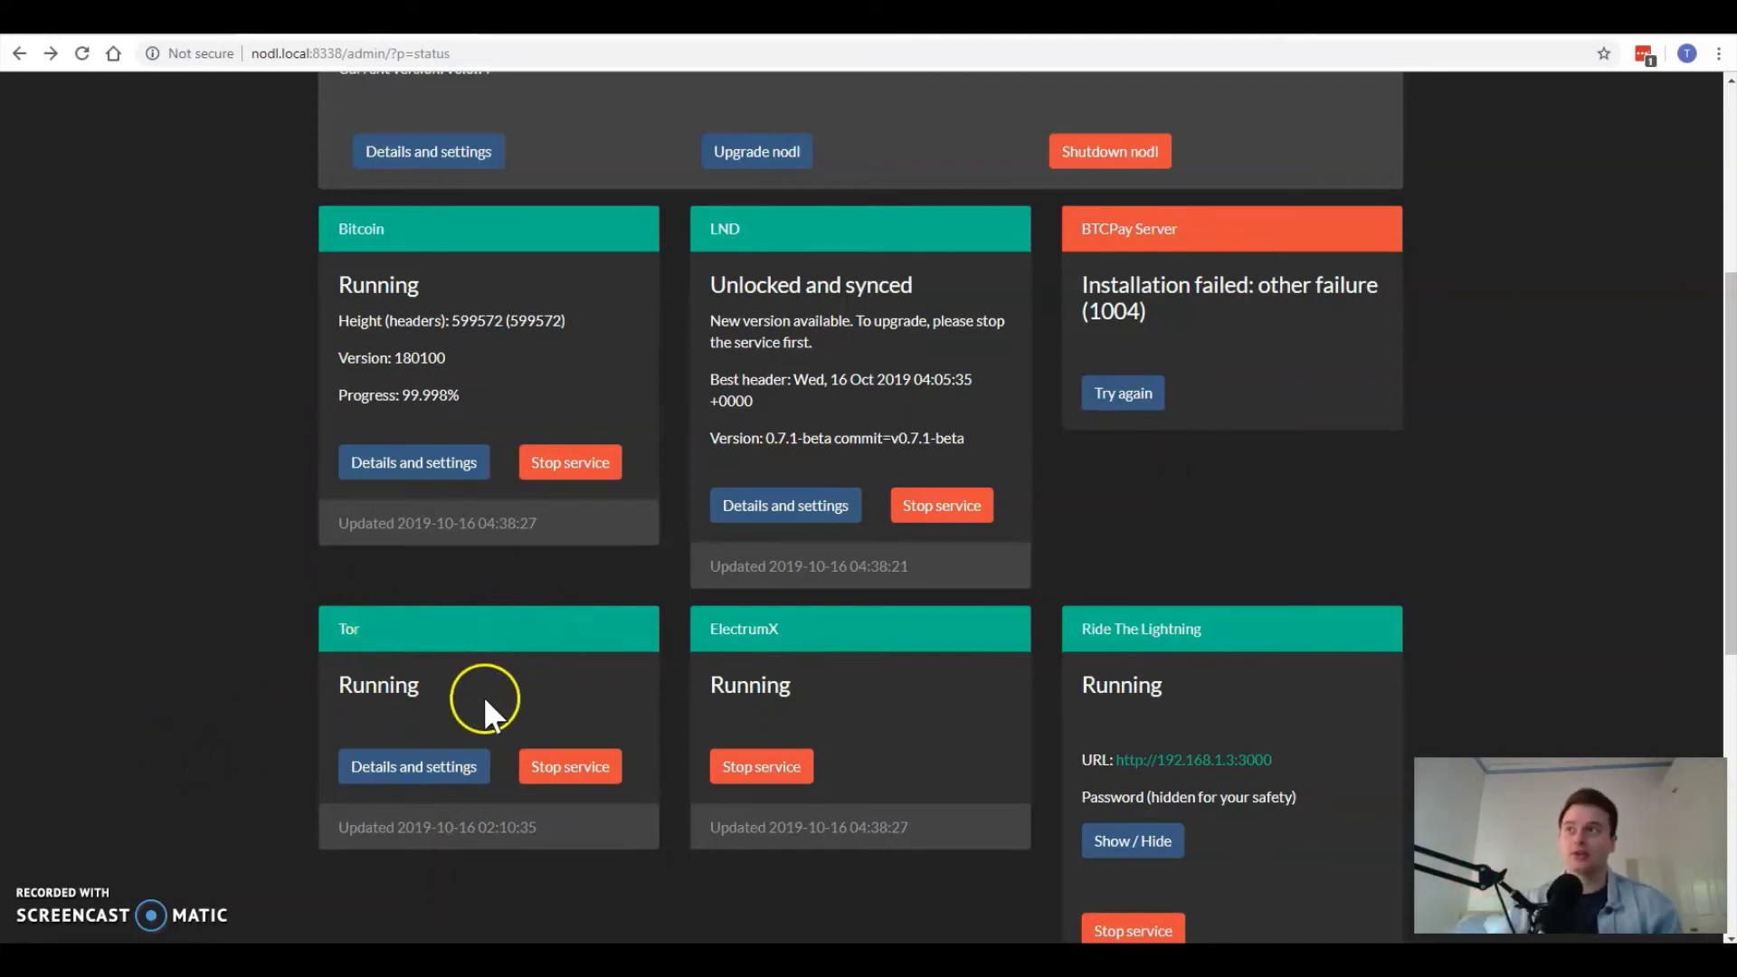
left_click(452, 769)
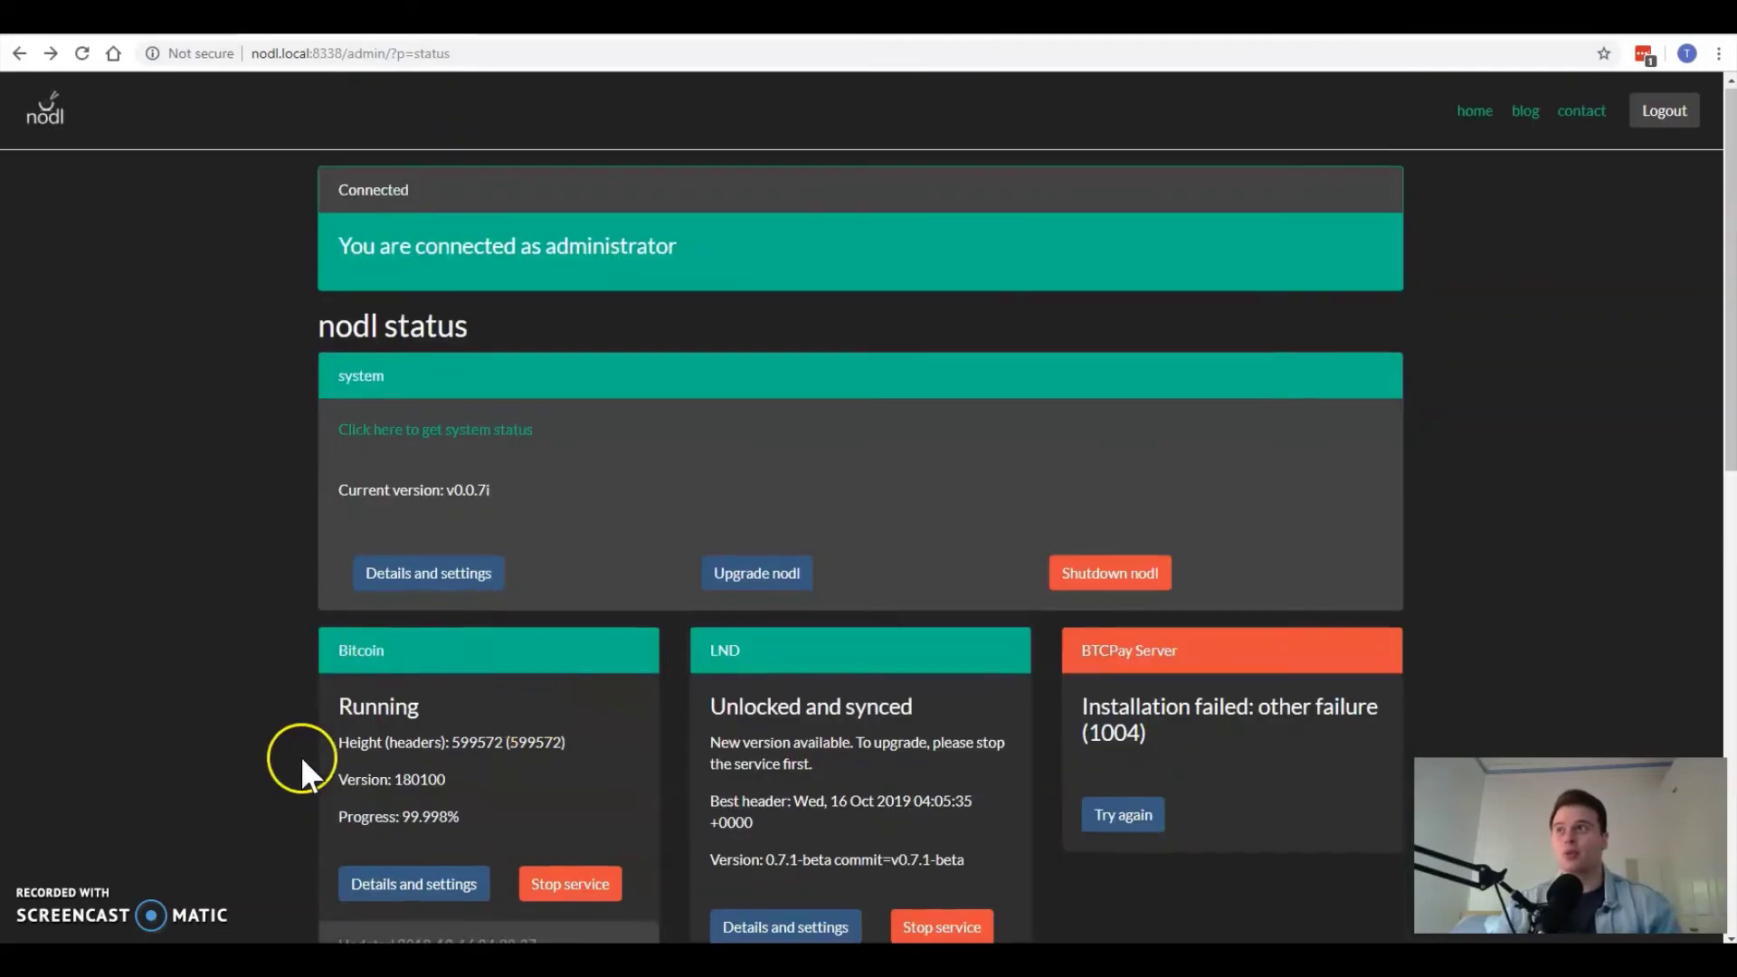
scroll(302, 763, "down", 4)
left_click(380, 800)
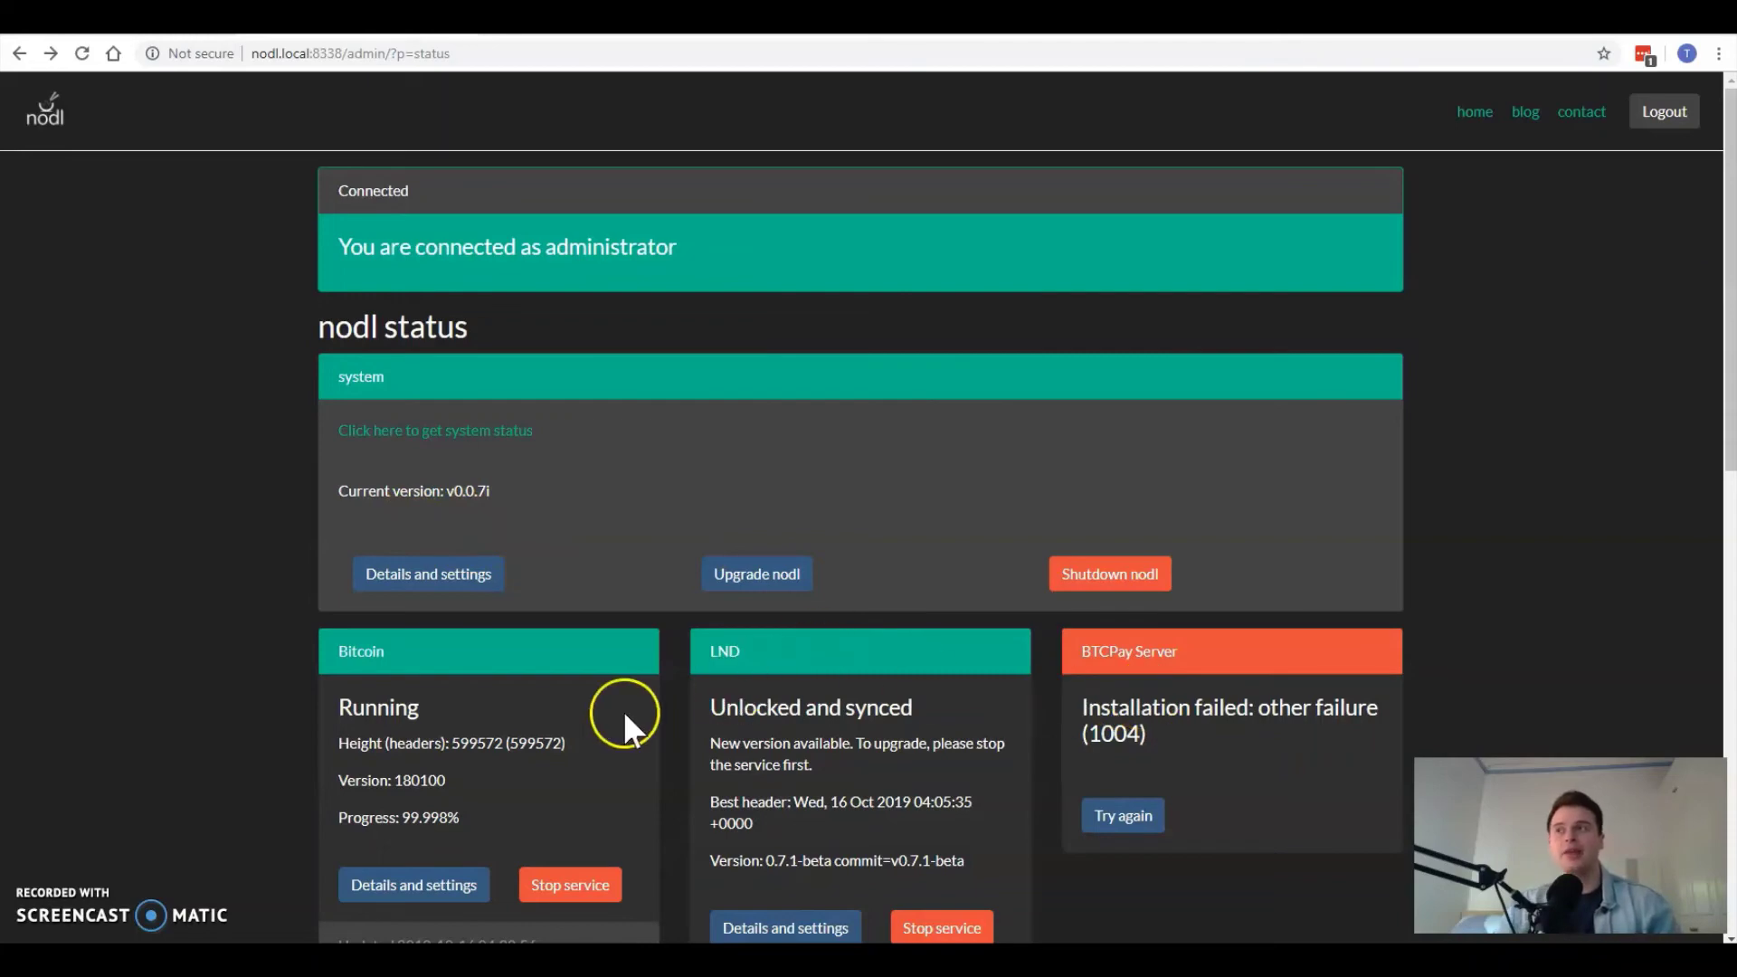
scroll(622, 709, "down", 3)
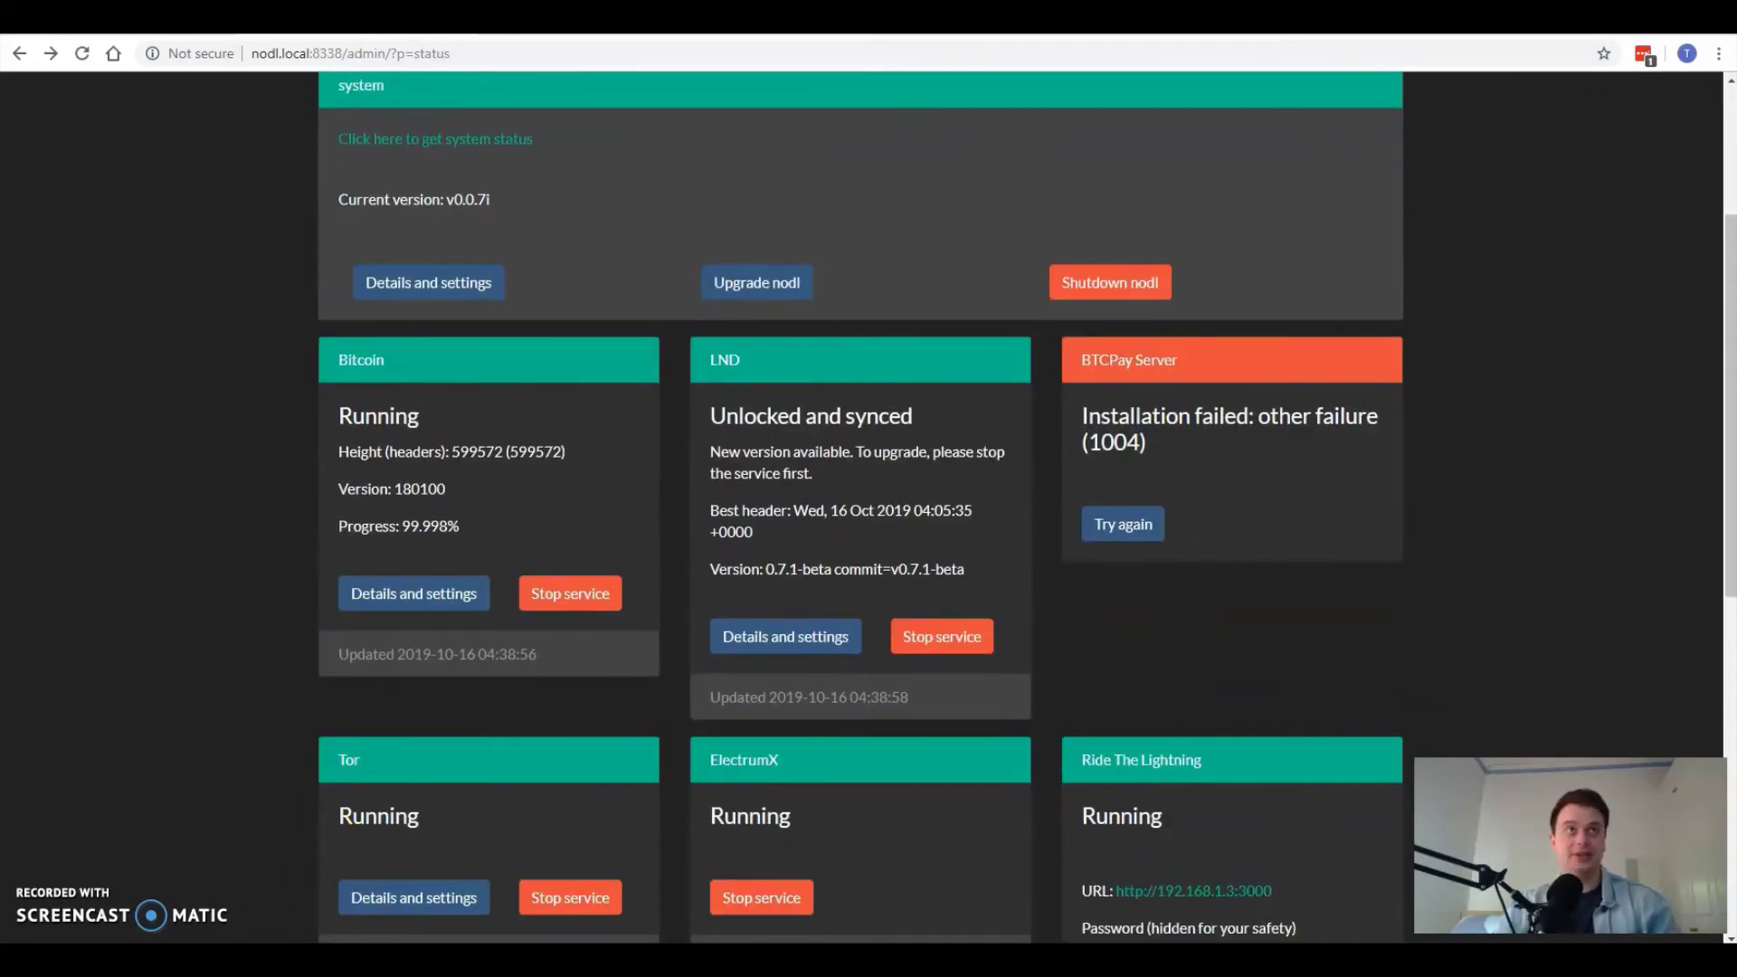
left_click_drag(1175, 27, 548, 33)
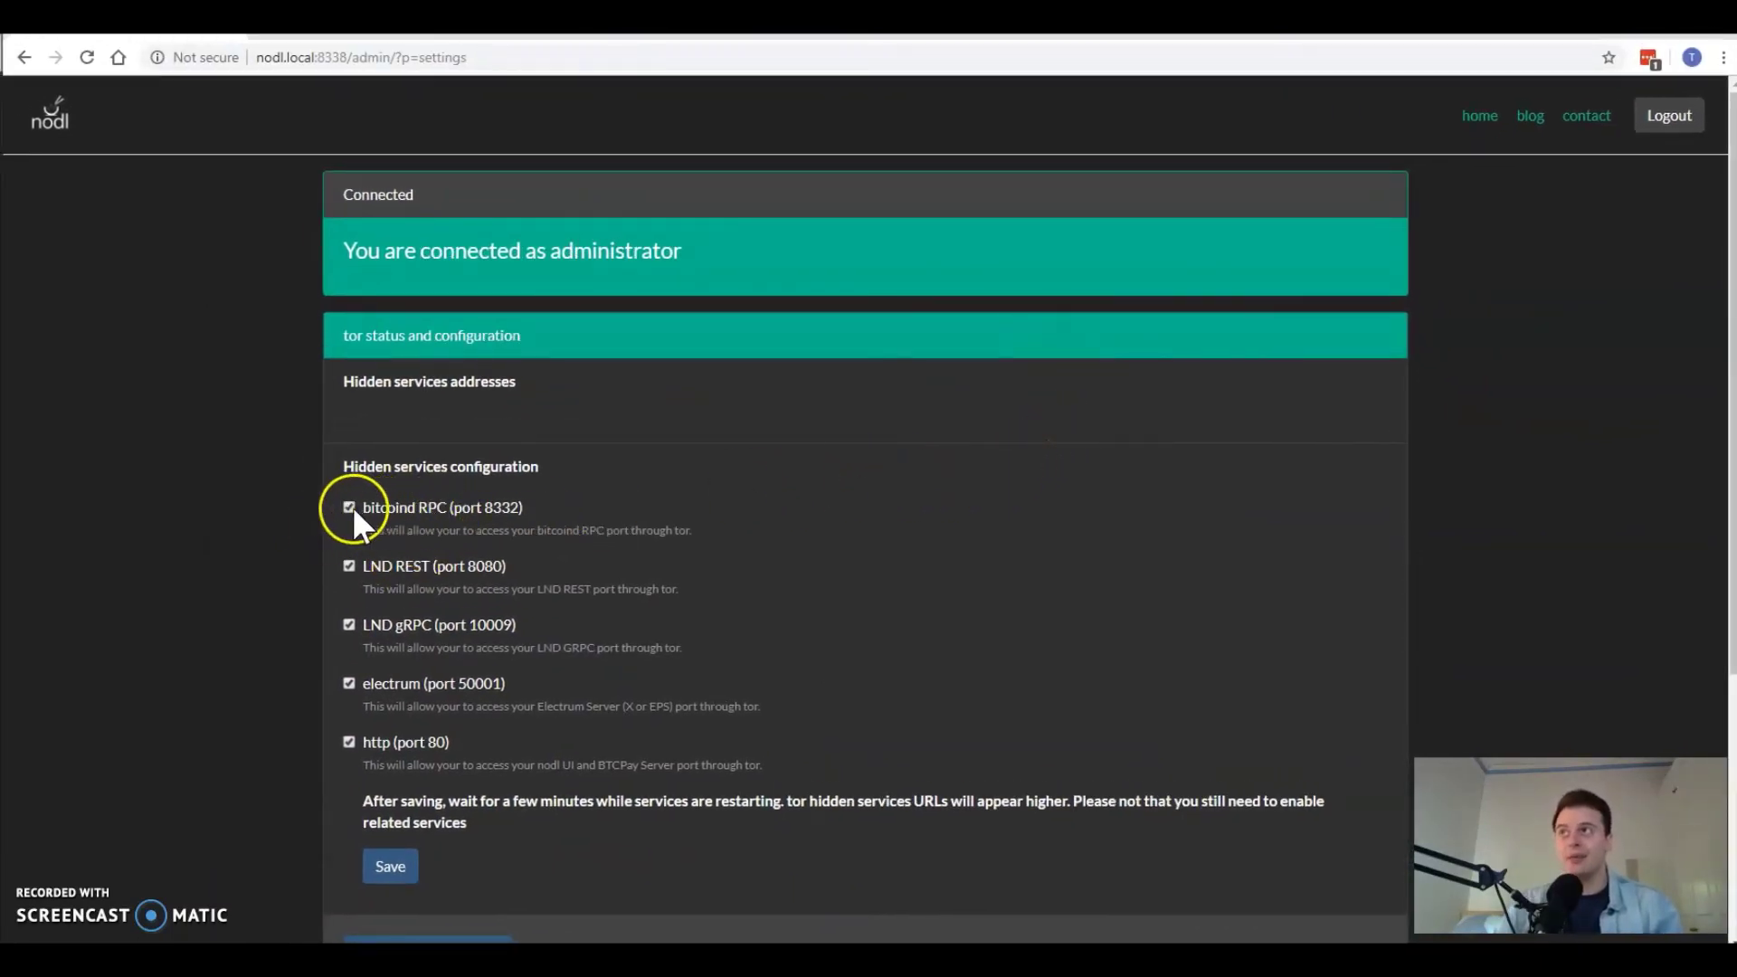
Step: Save the Tor hidden services with all five ticked, including electrum on port 50001
left_click(348, 710)
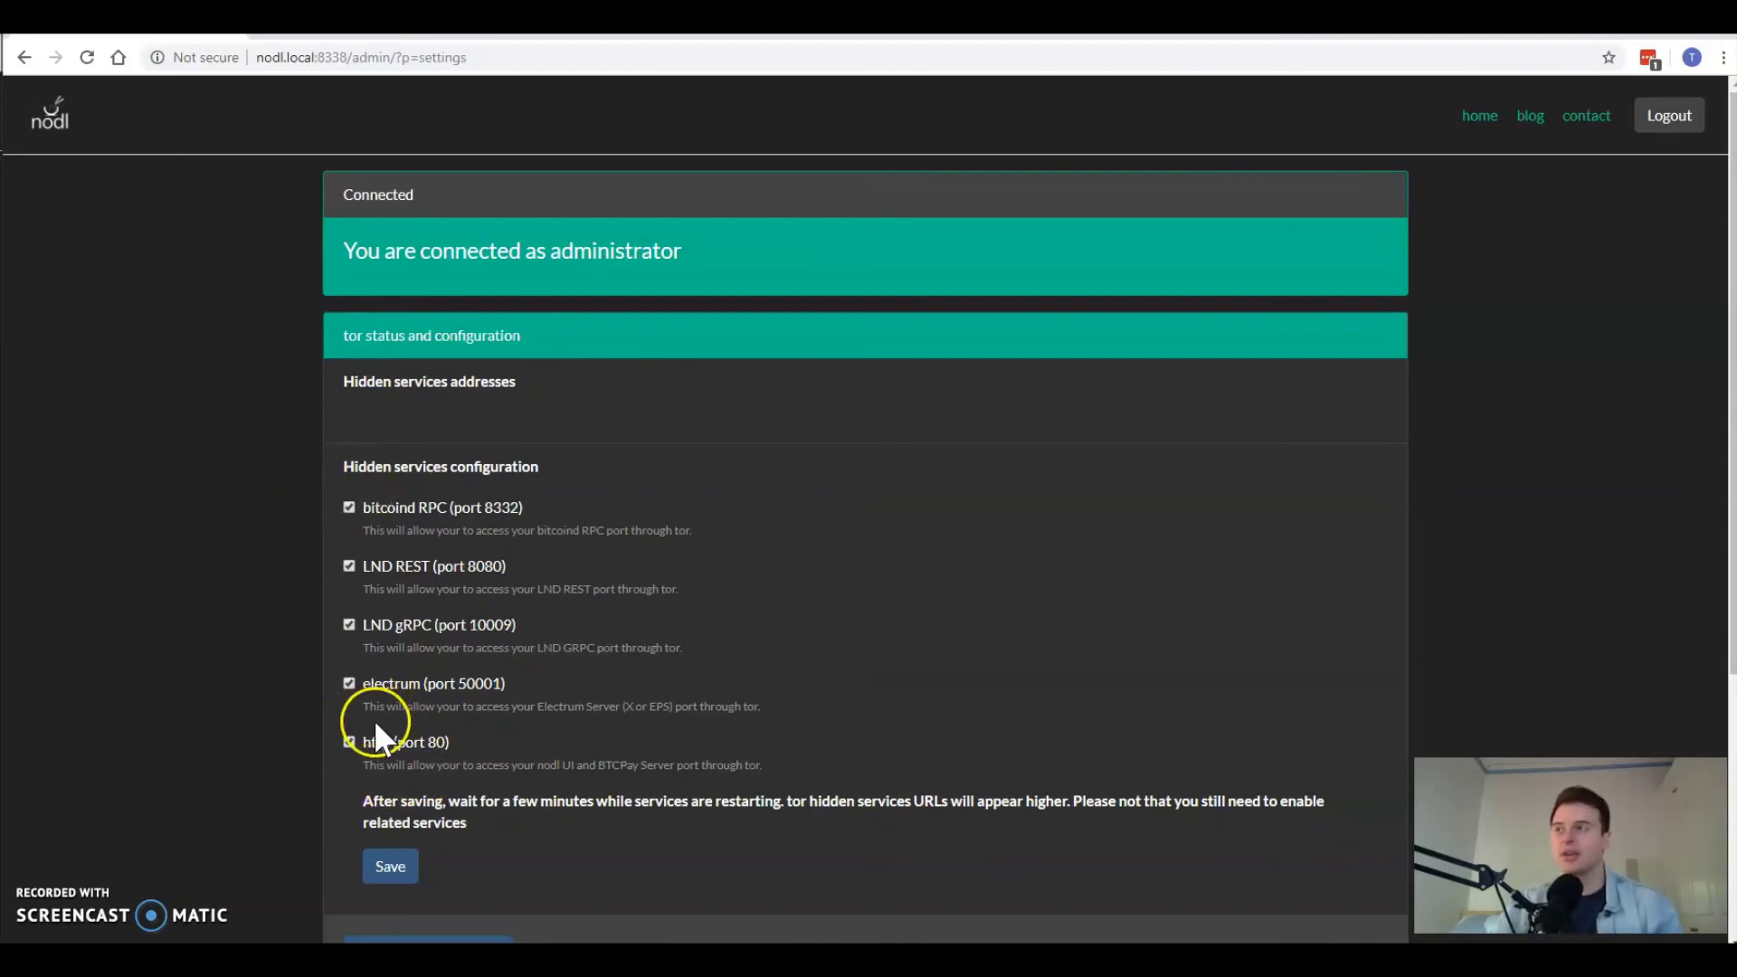
left_click(389, 868)
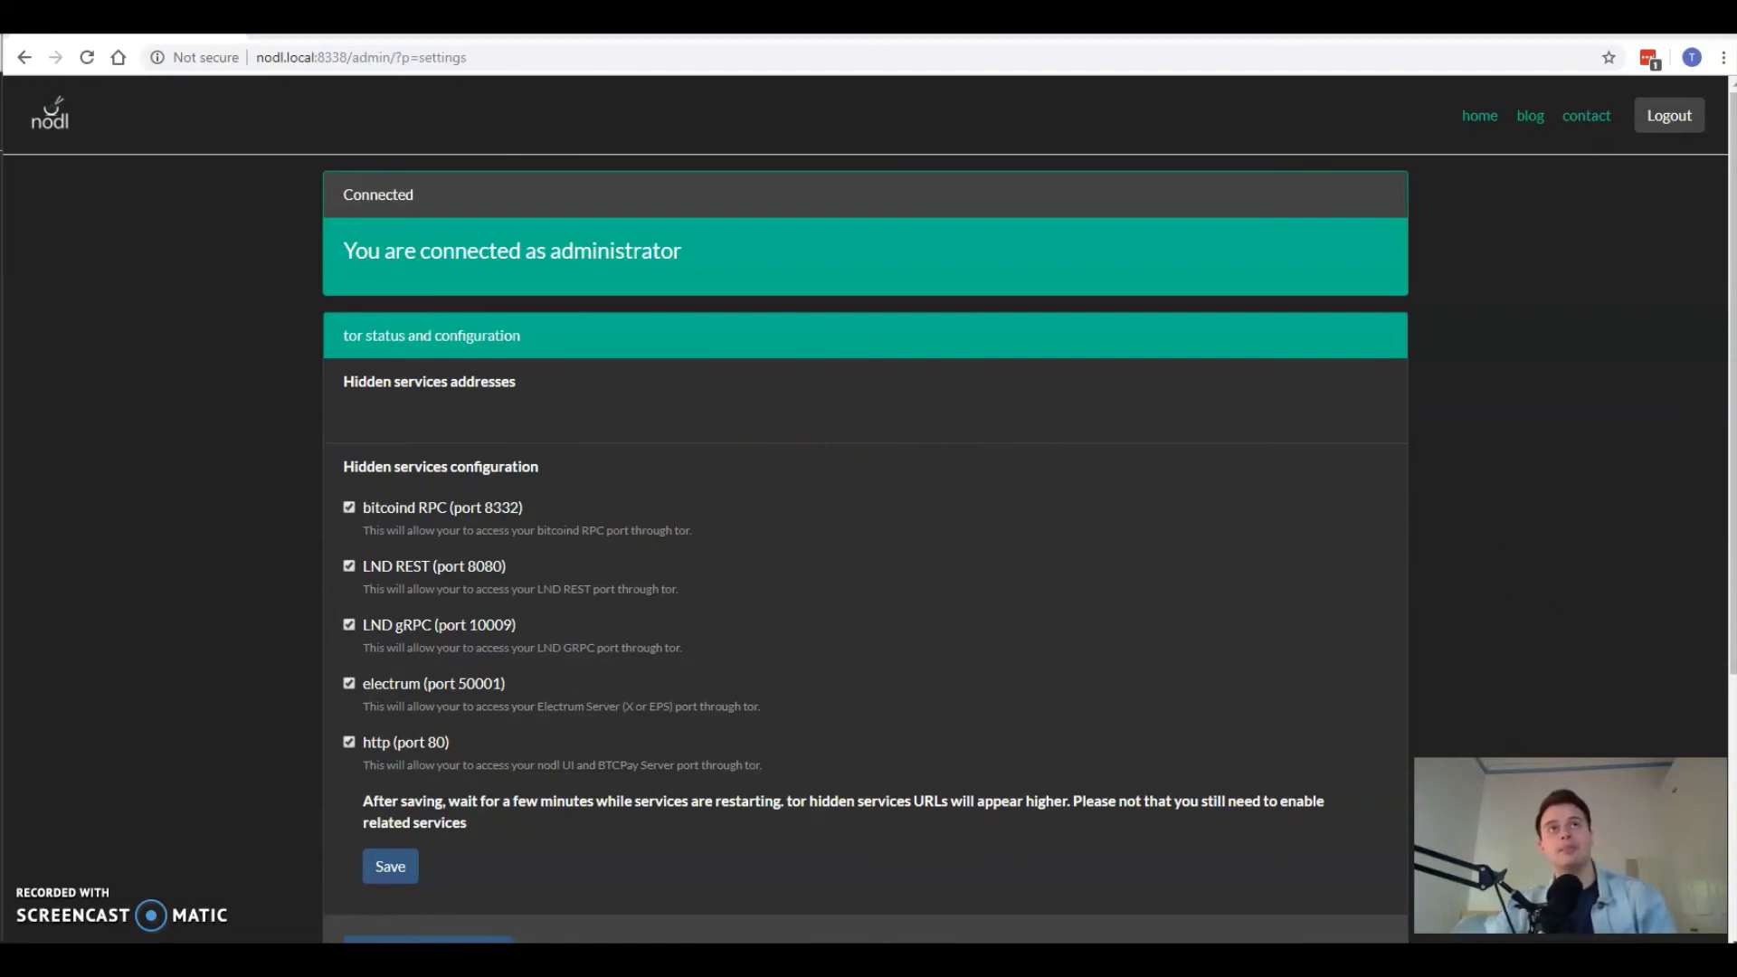
Step: Select the note's whole '--oneserver --server <YOUR TOR ELECTRUM ADDRESSHERE>:50001:t' line, with the Electrum folder beside it
left_click_drag(1732, 299, 1181, 449)
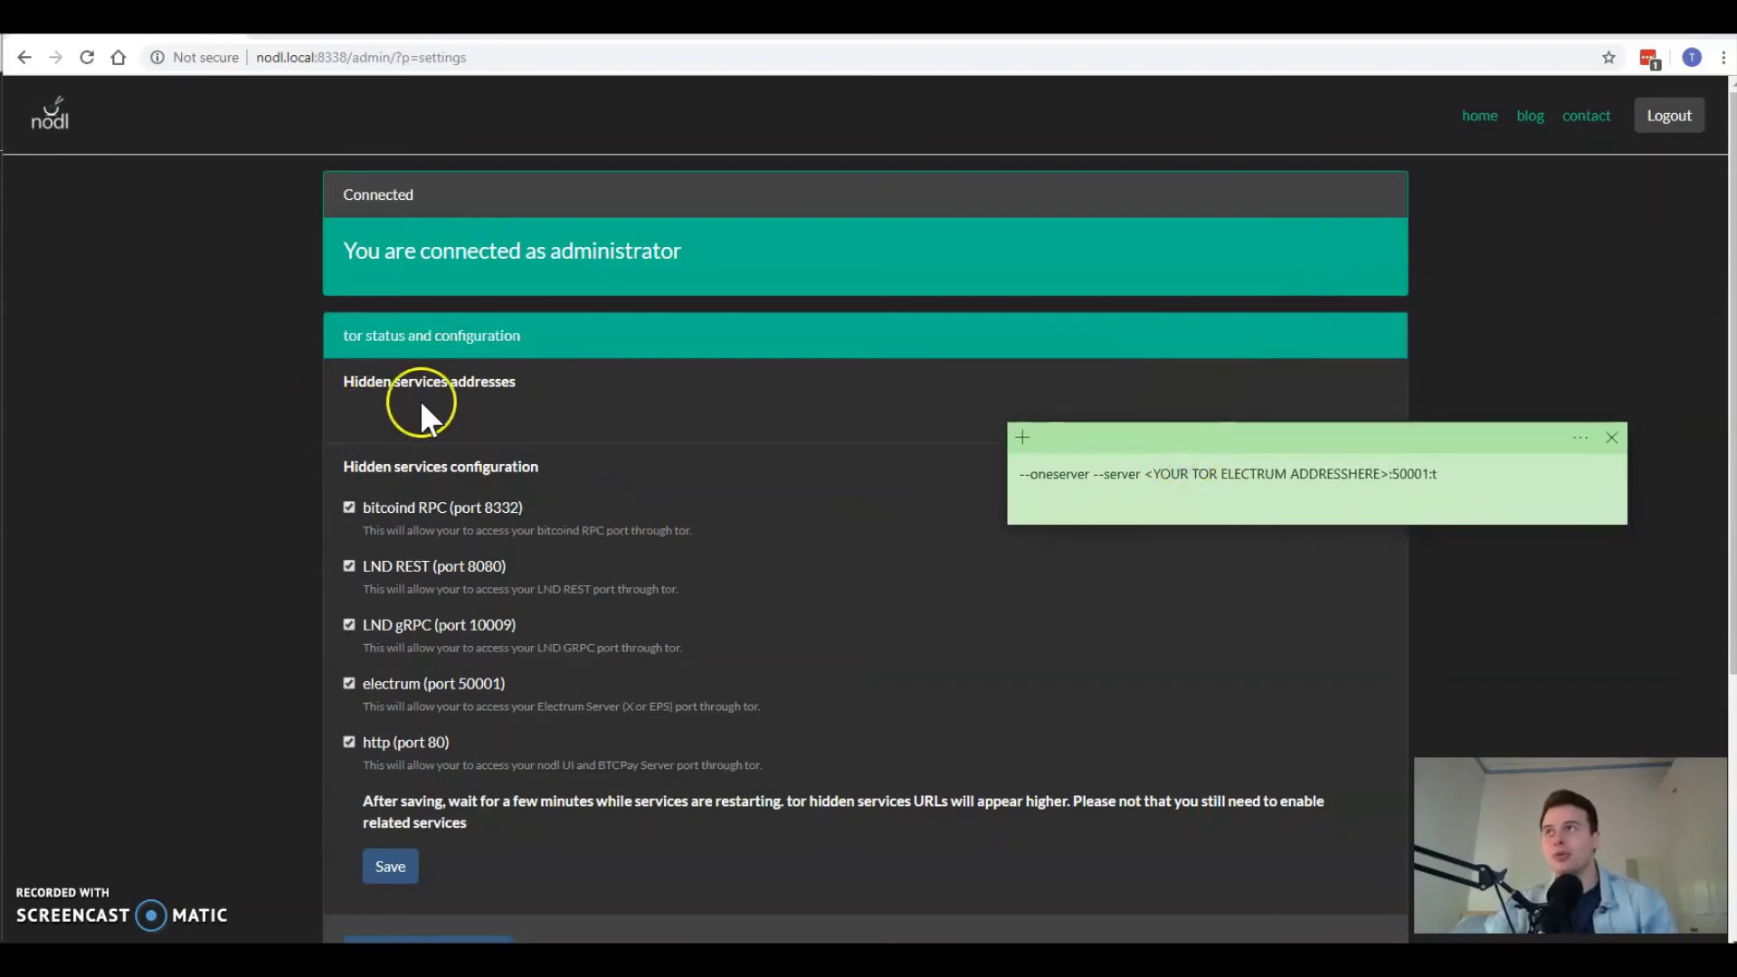
left_click_drag(1318, 474, 1464, 493)
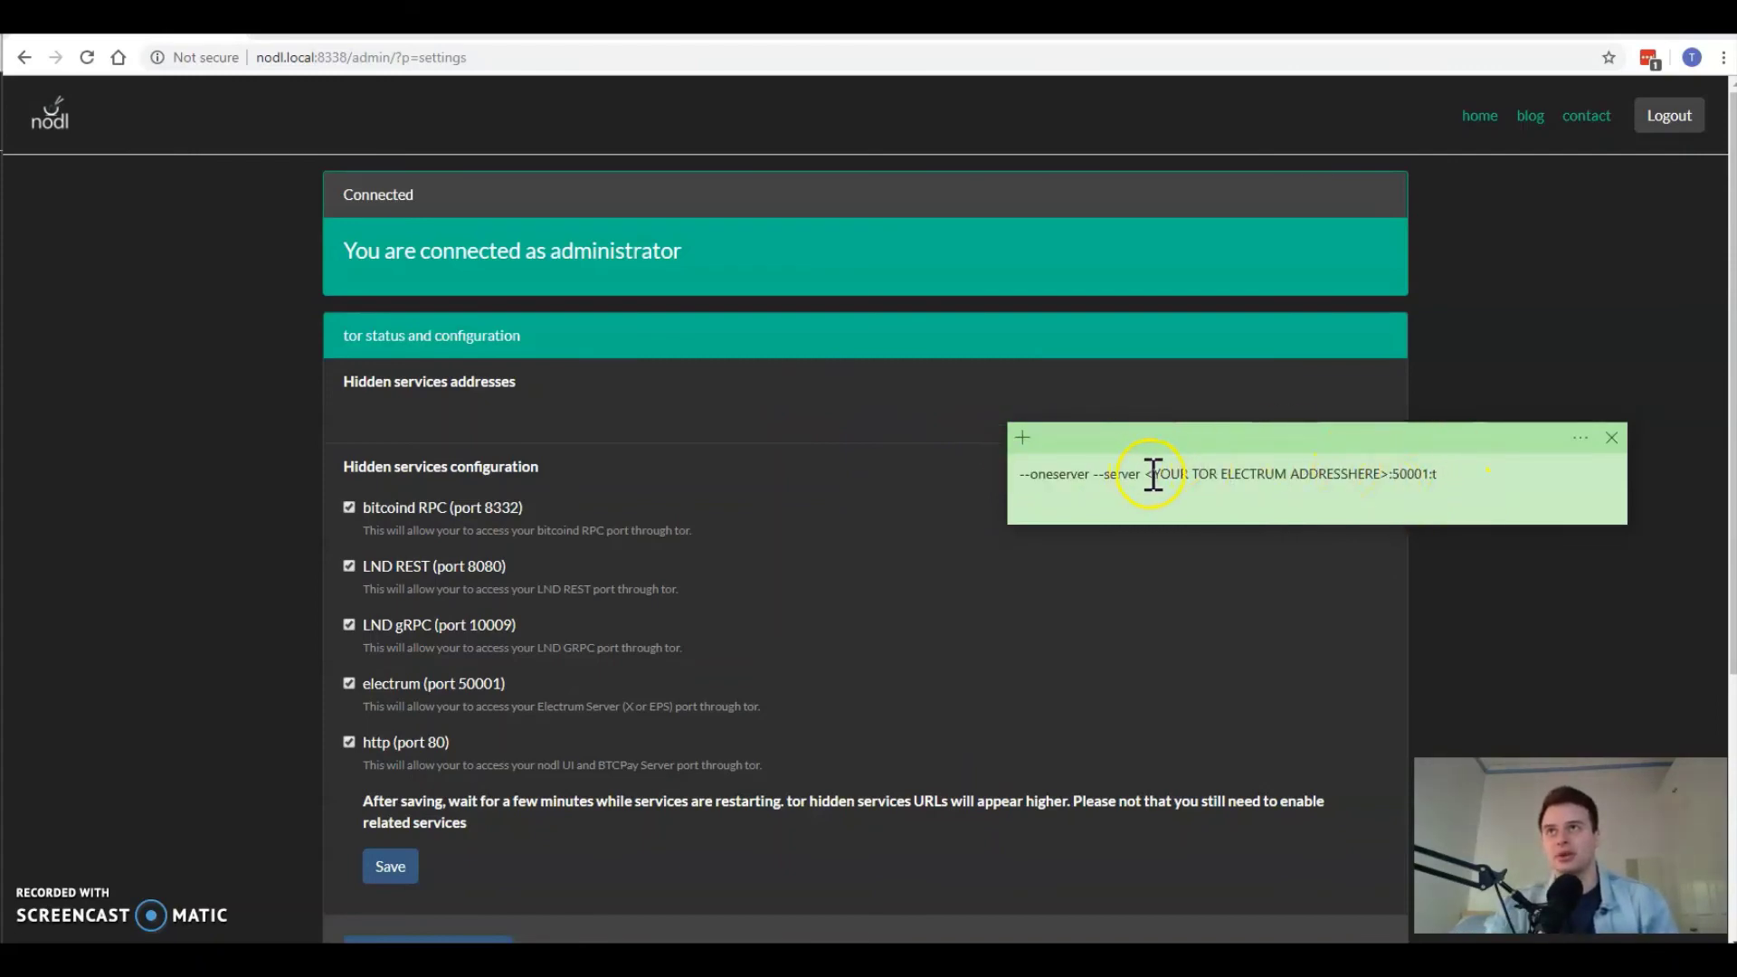
left_click_drag(1142, 474, 1395, 490)
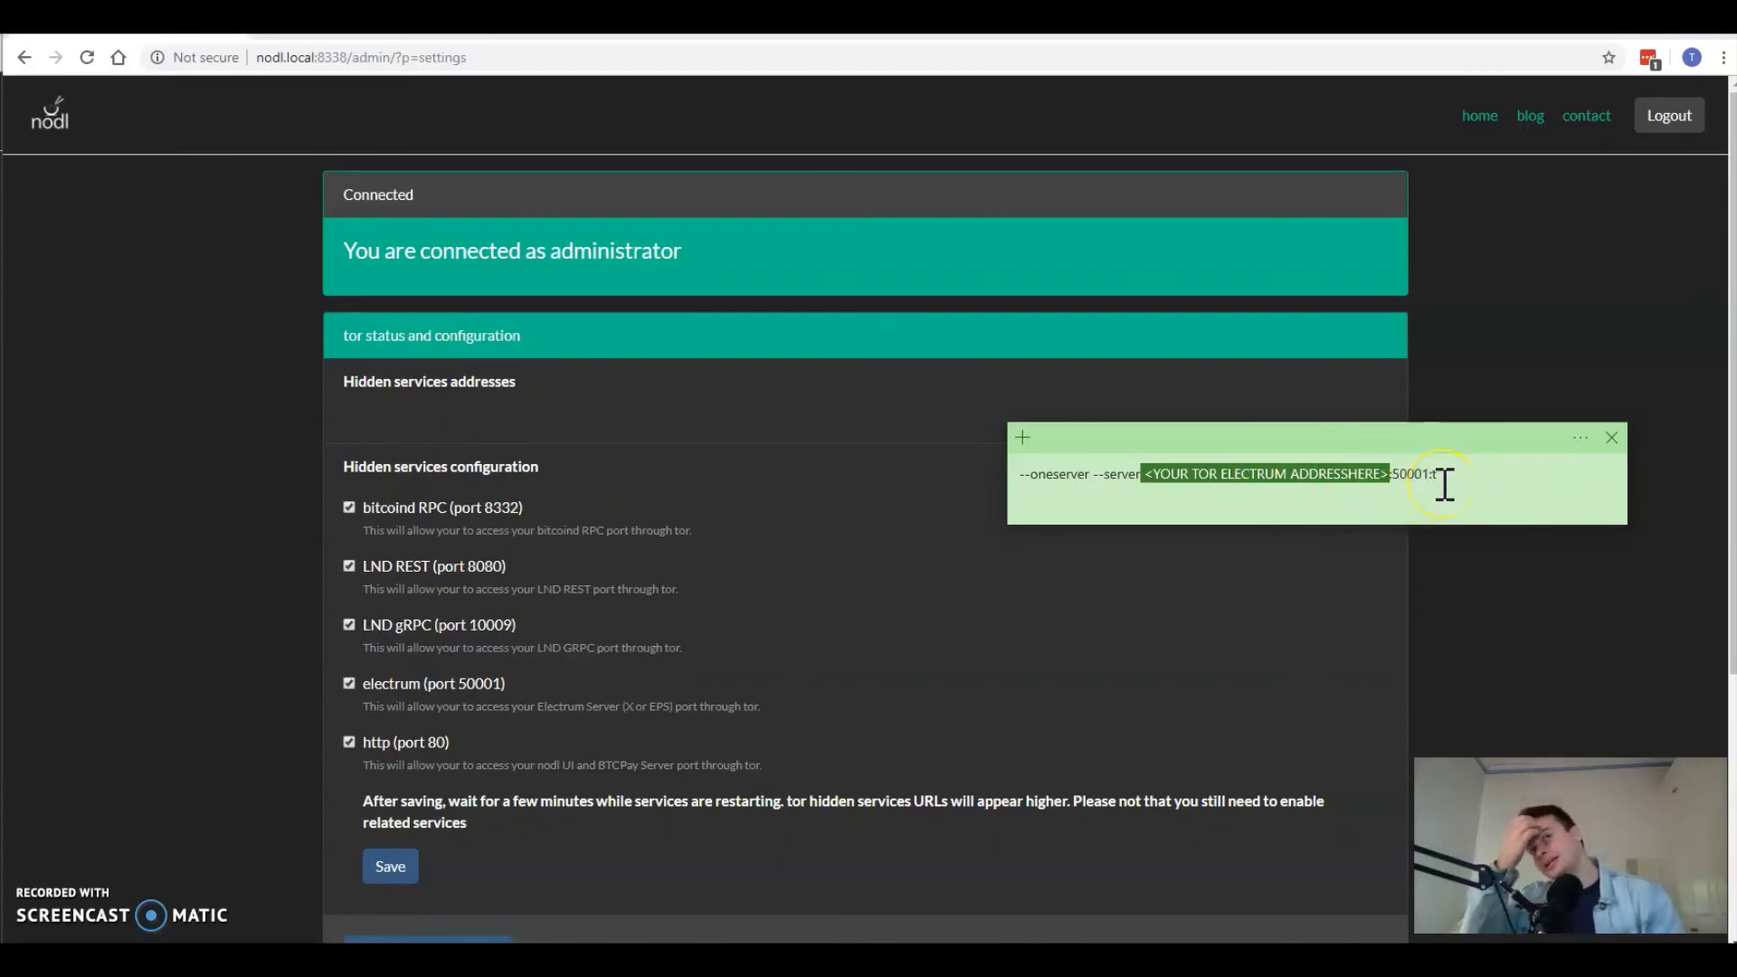
left_click(1276, 479)
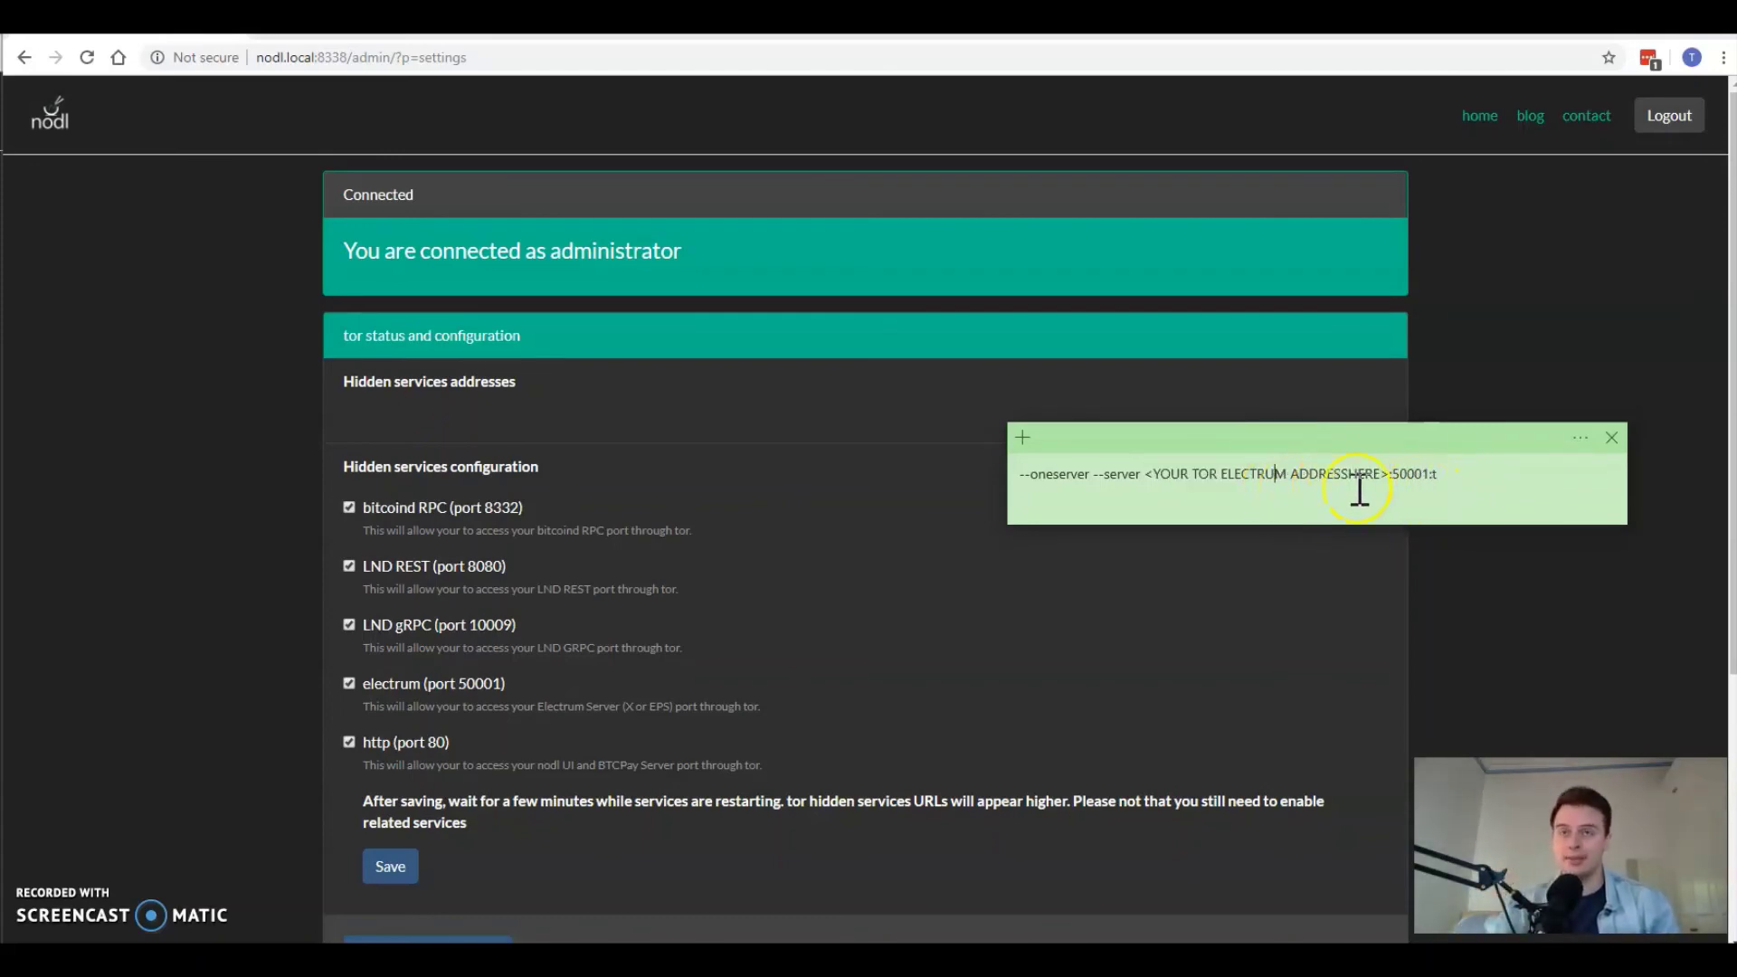
left_click_drag(1477, 485, 999, 506)
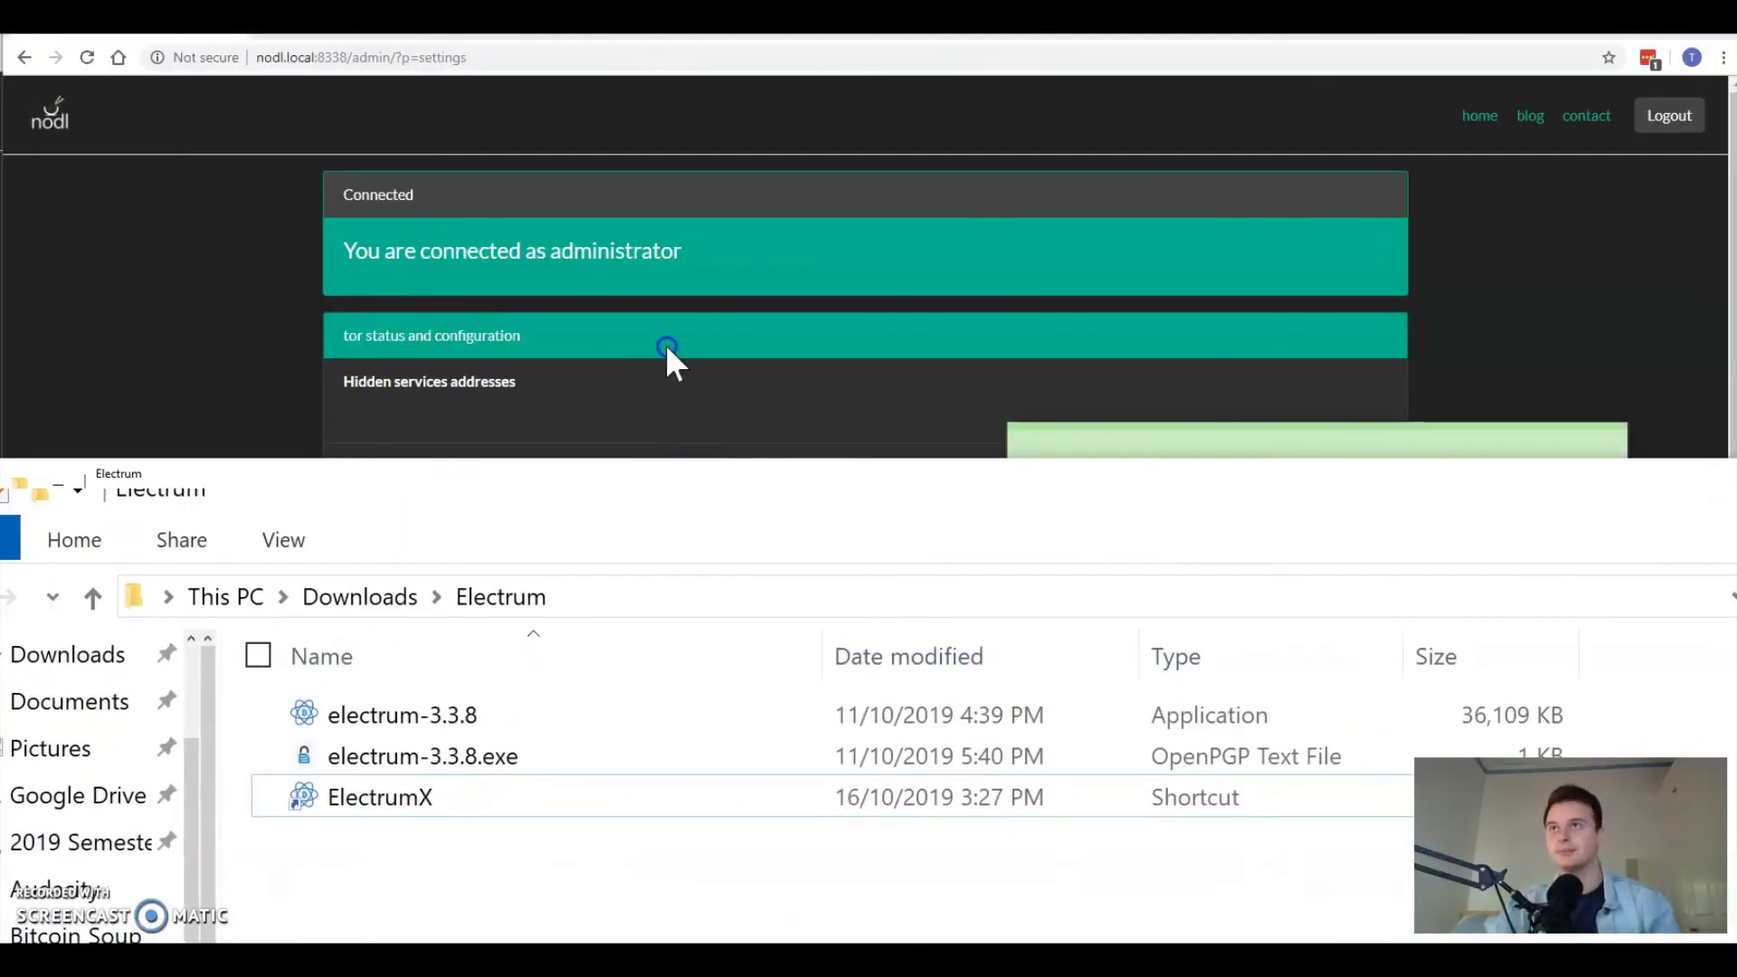
left_click_drag(667, 361, 405, 292)
Step: Open the ElectrumX shortcut's Properties and move to the end of its Target after electrum-3.3.8.exe
left_click(1279, 493)
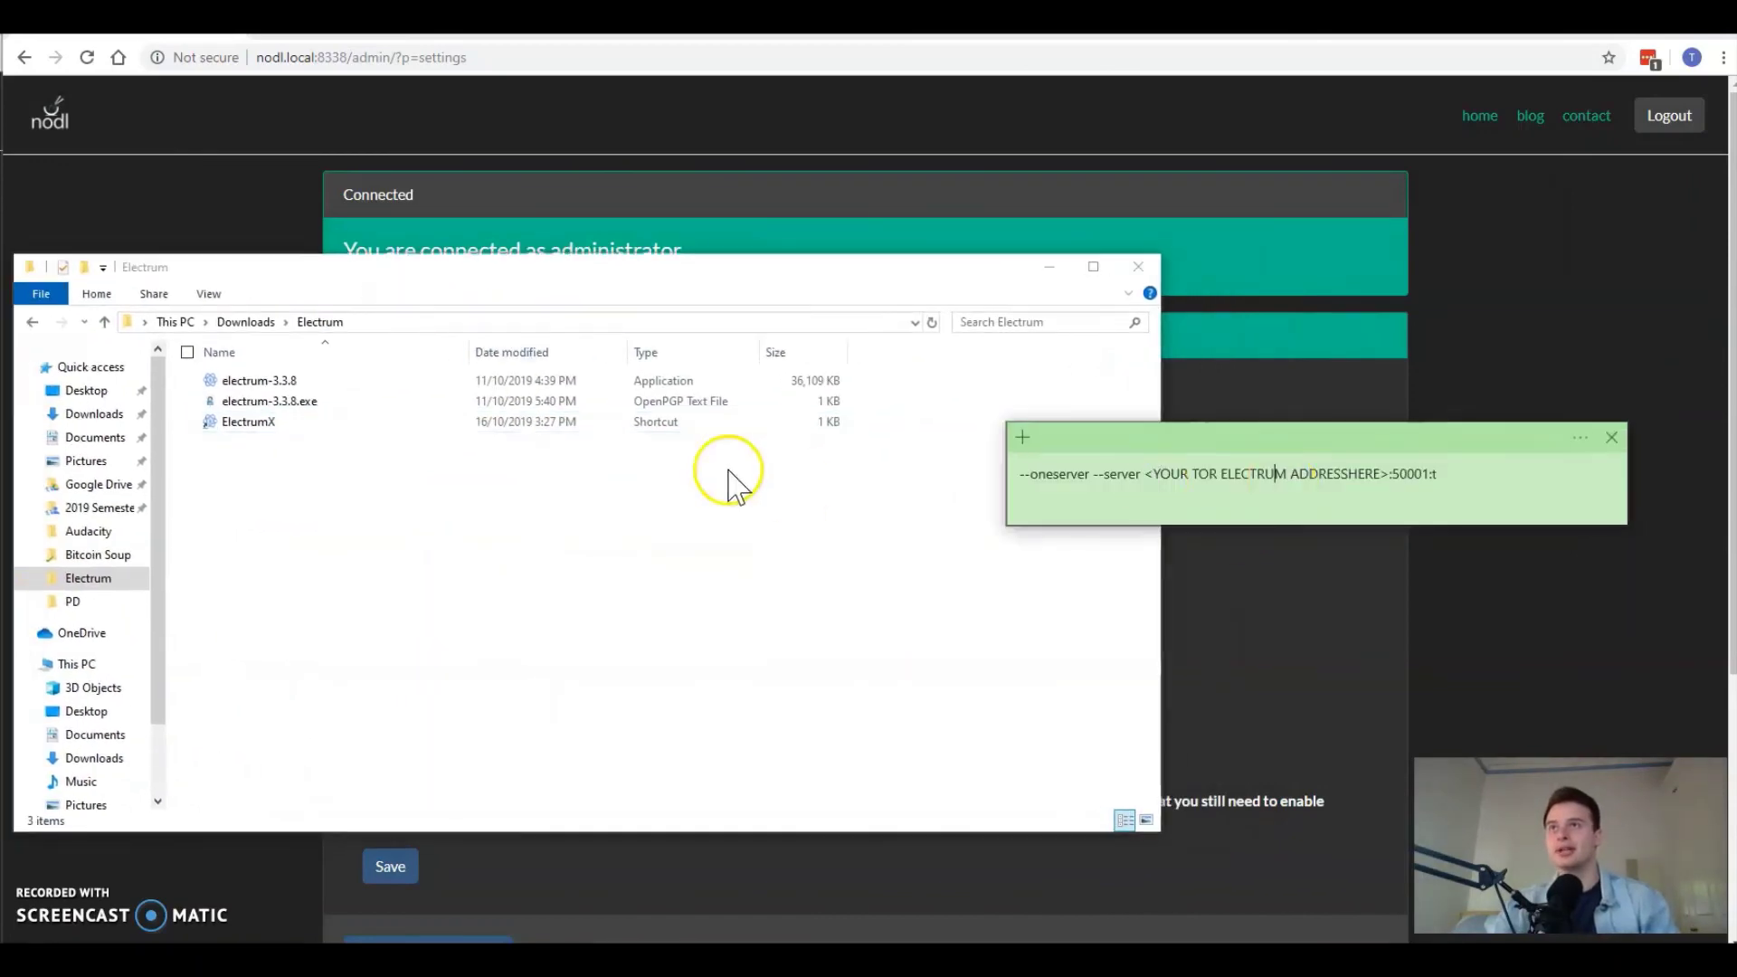
right_click(280, 424)
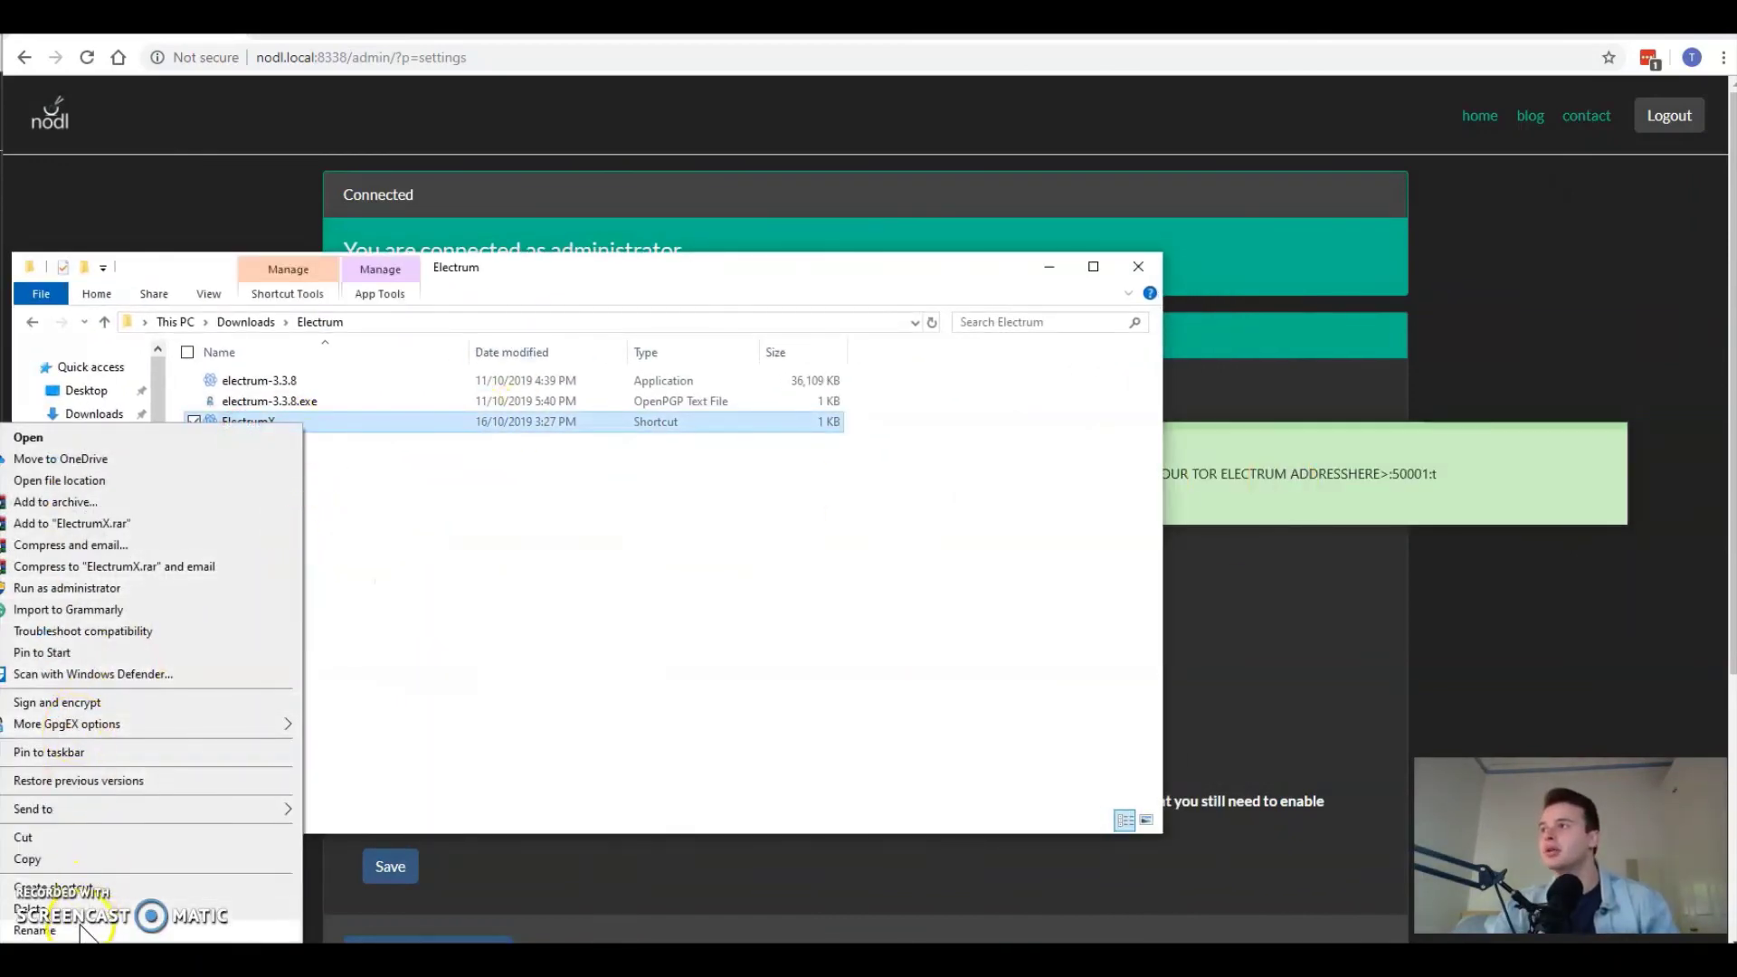
left_click(79, 932)
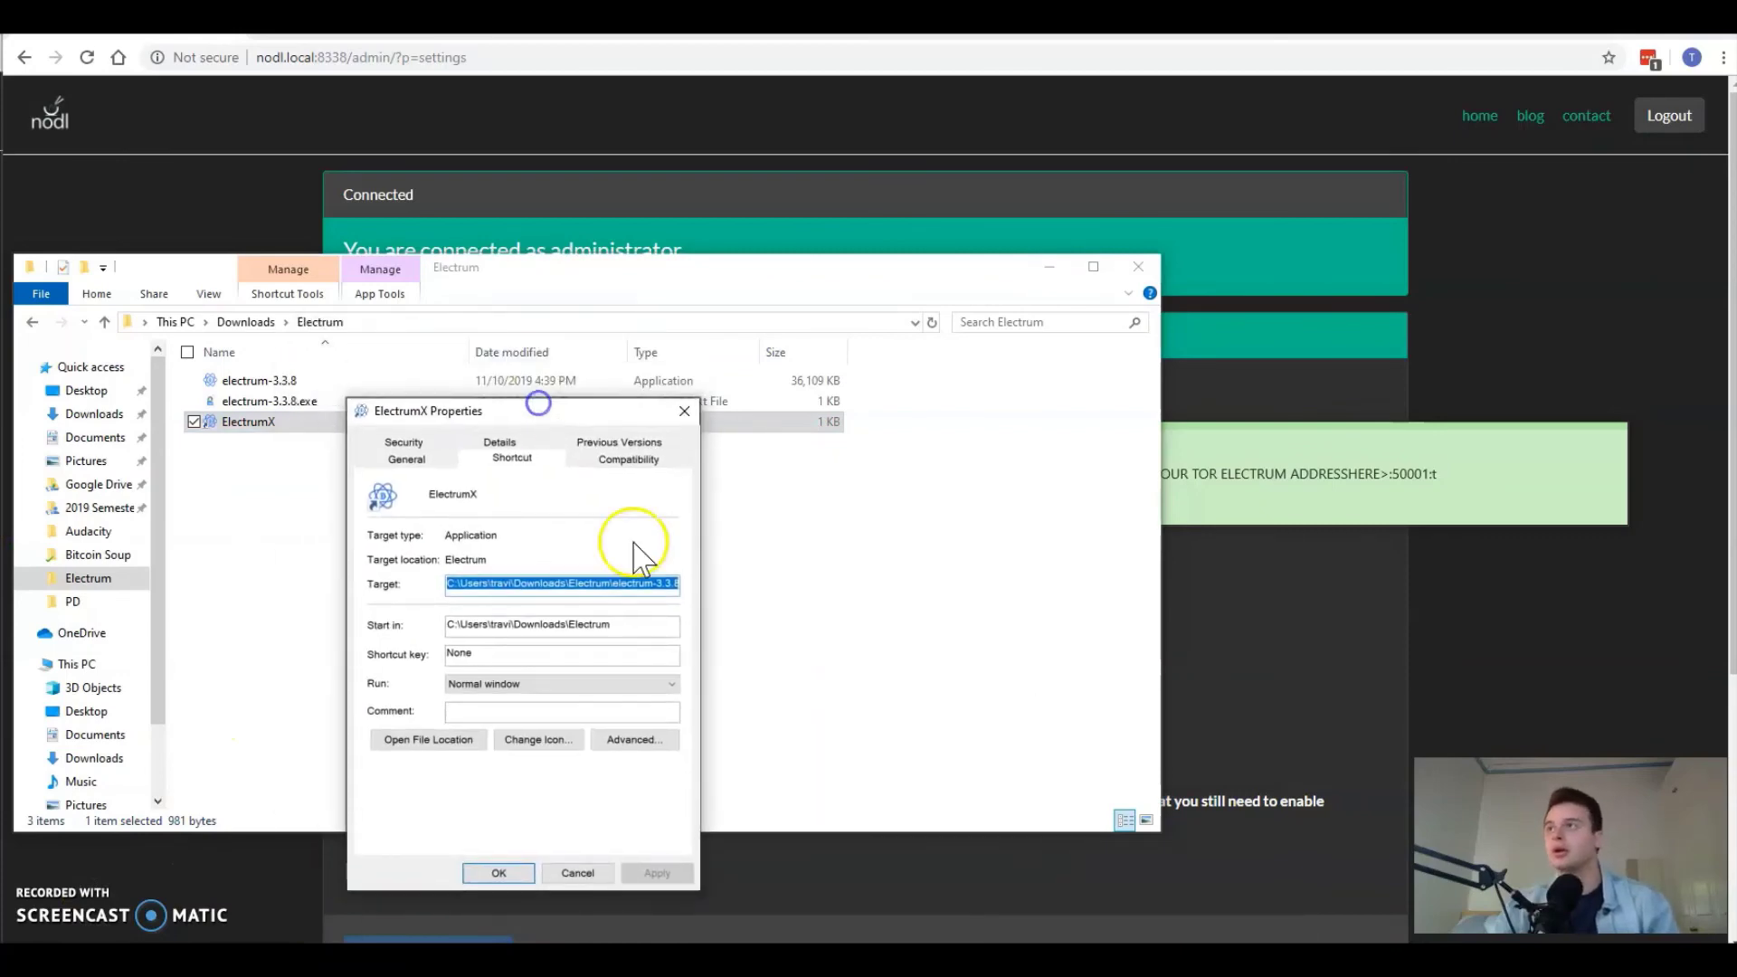
left_click(495, 586)
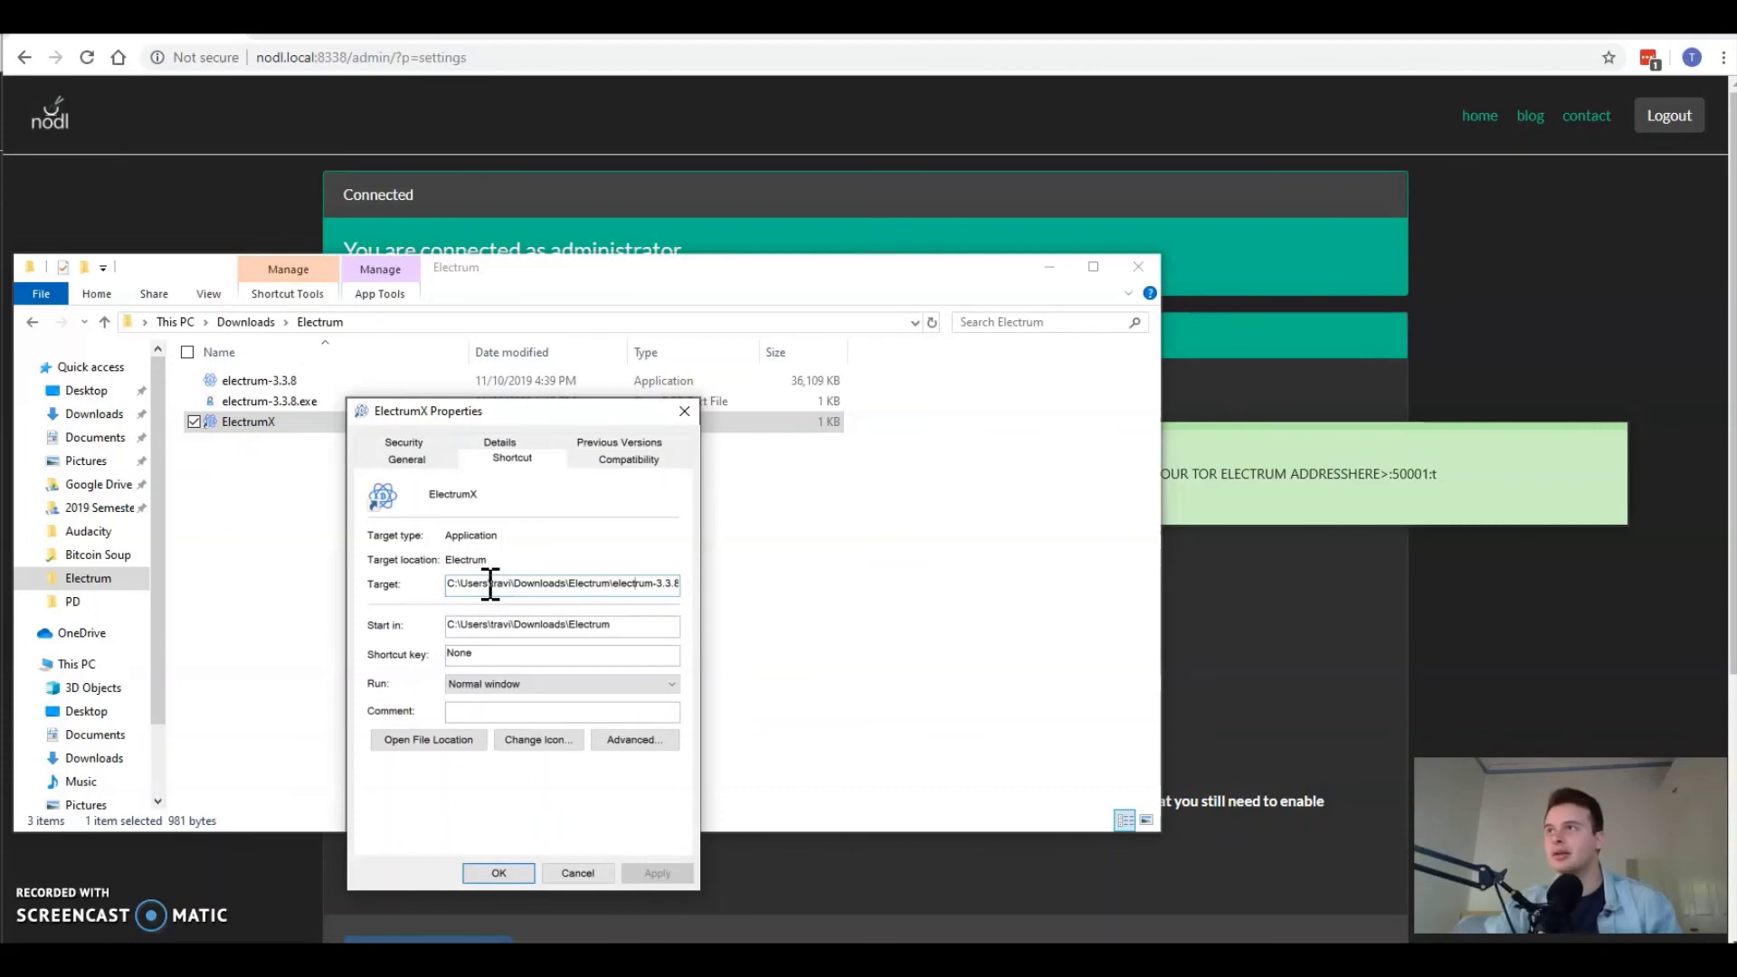
key("Right")
key("Right")
key("Right")
key("Right")
key("Right")
key("Right")
key("Right")
key("Right")
key("Right")
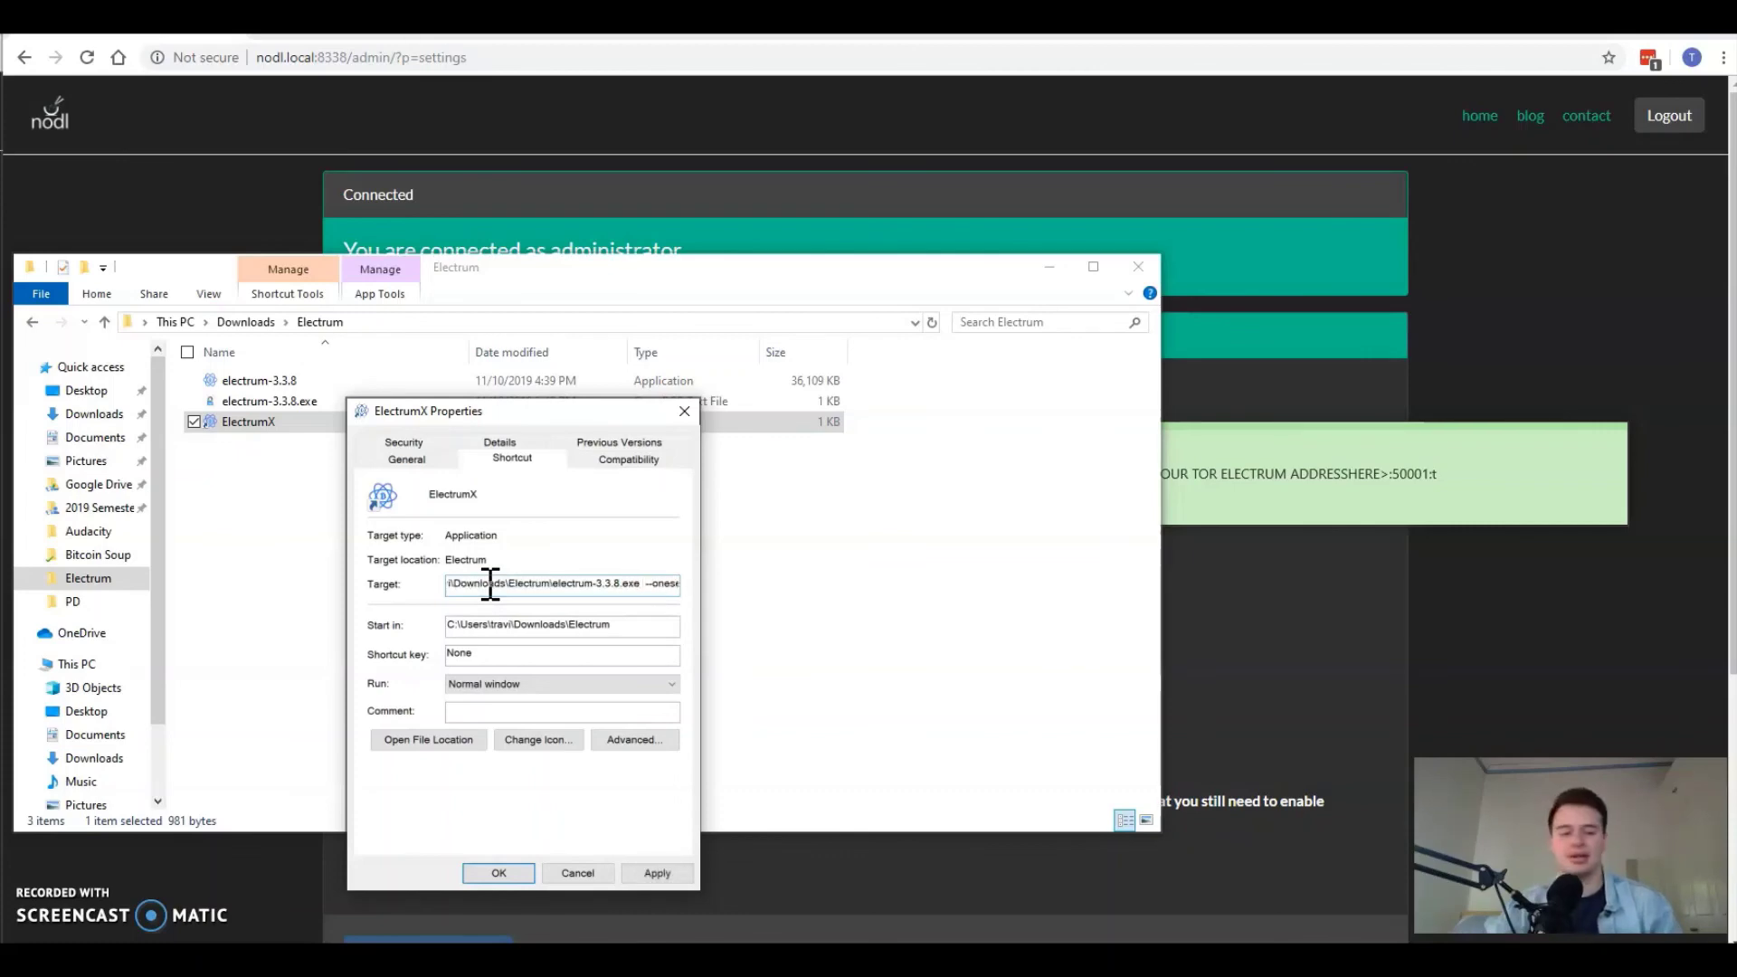
left_click(632, 623)
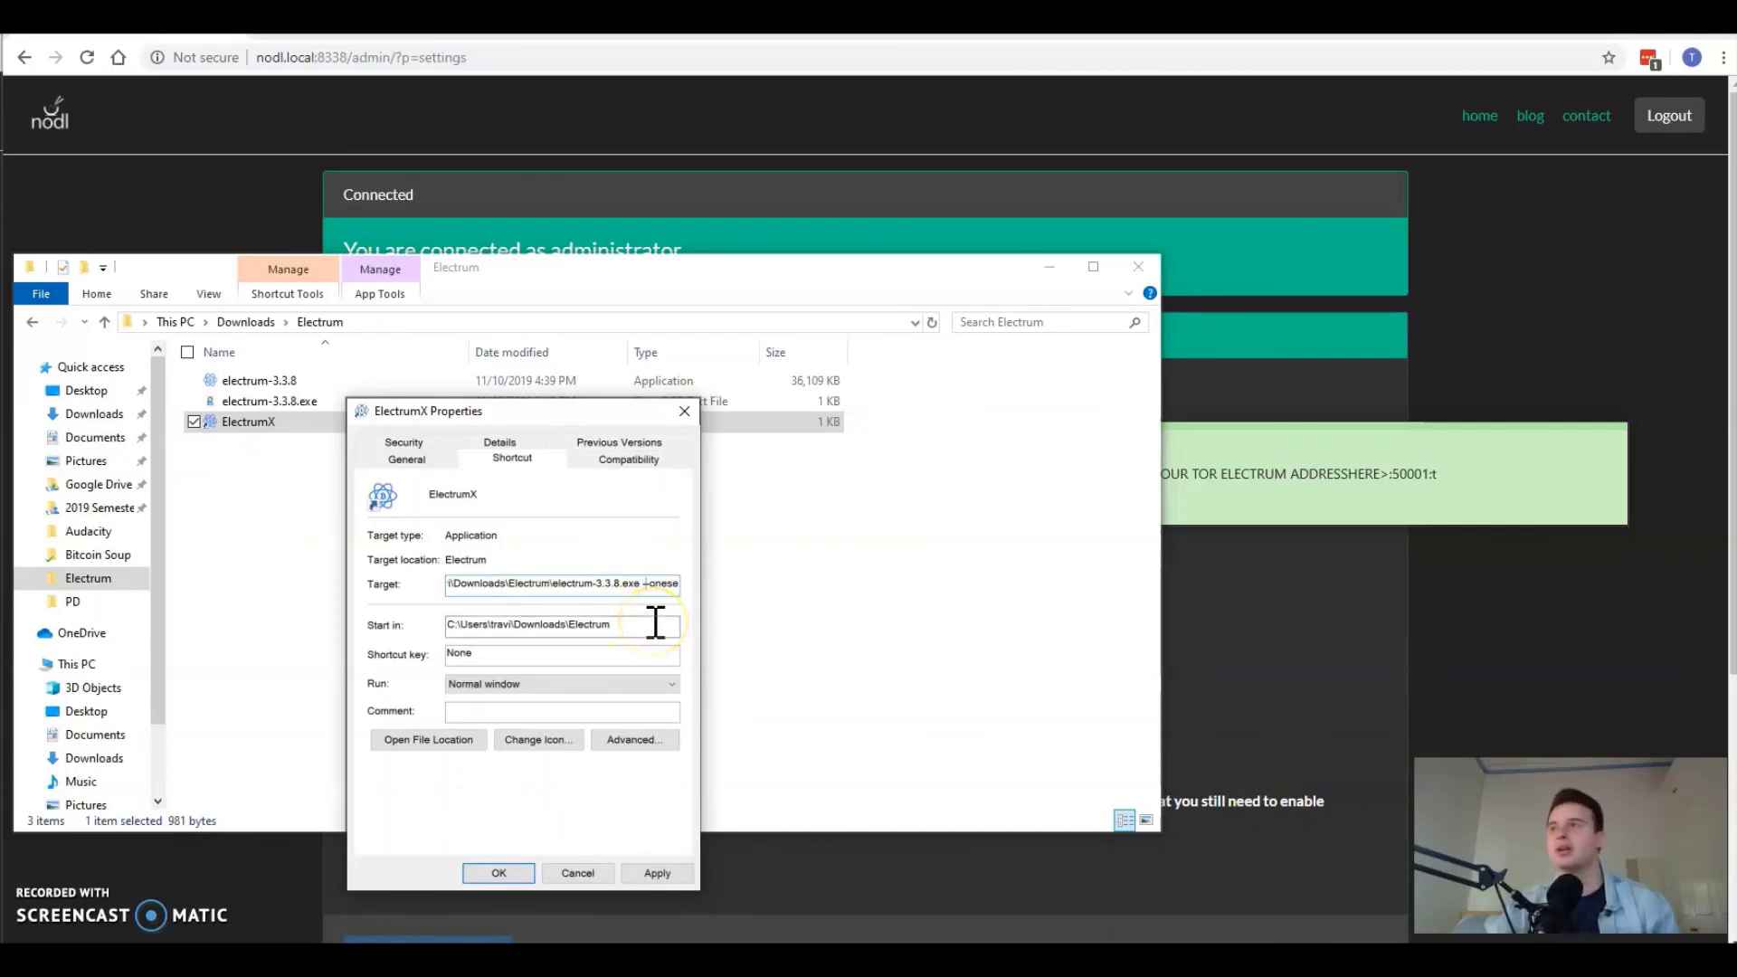
left_click(1648, 530)
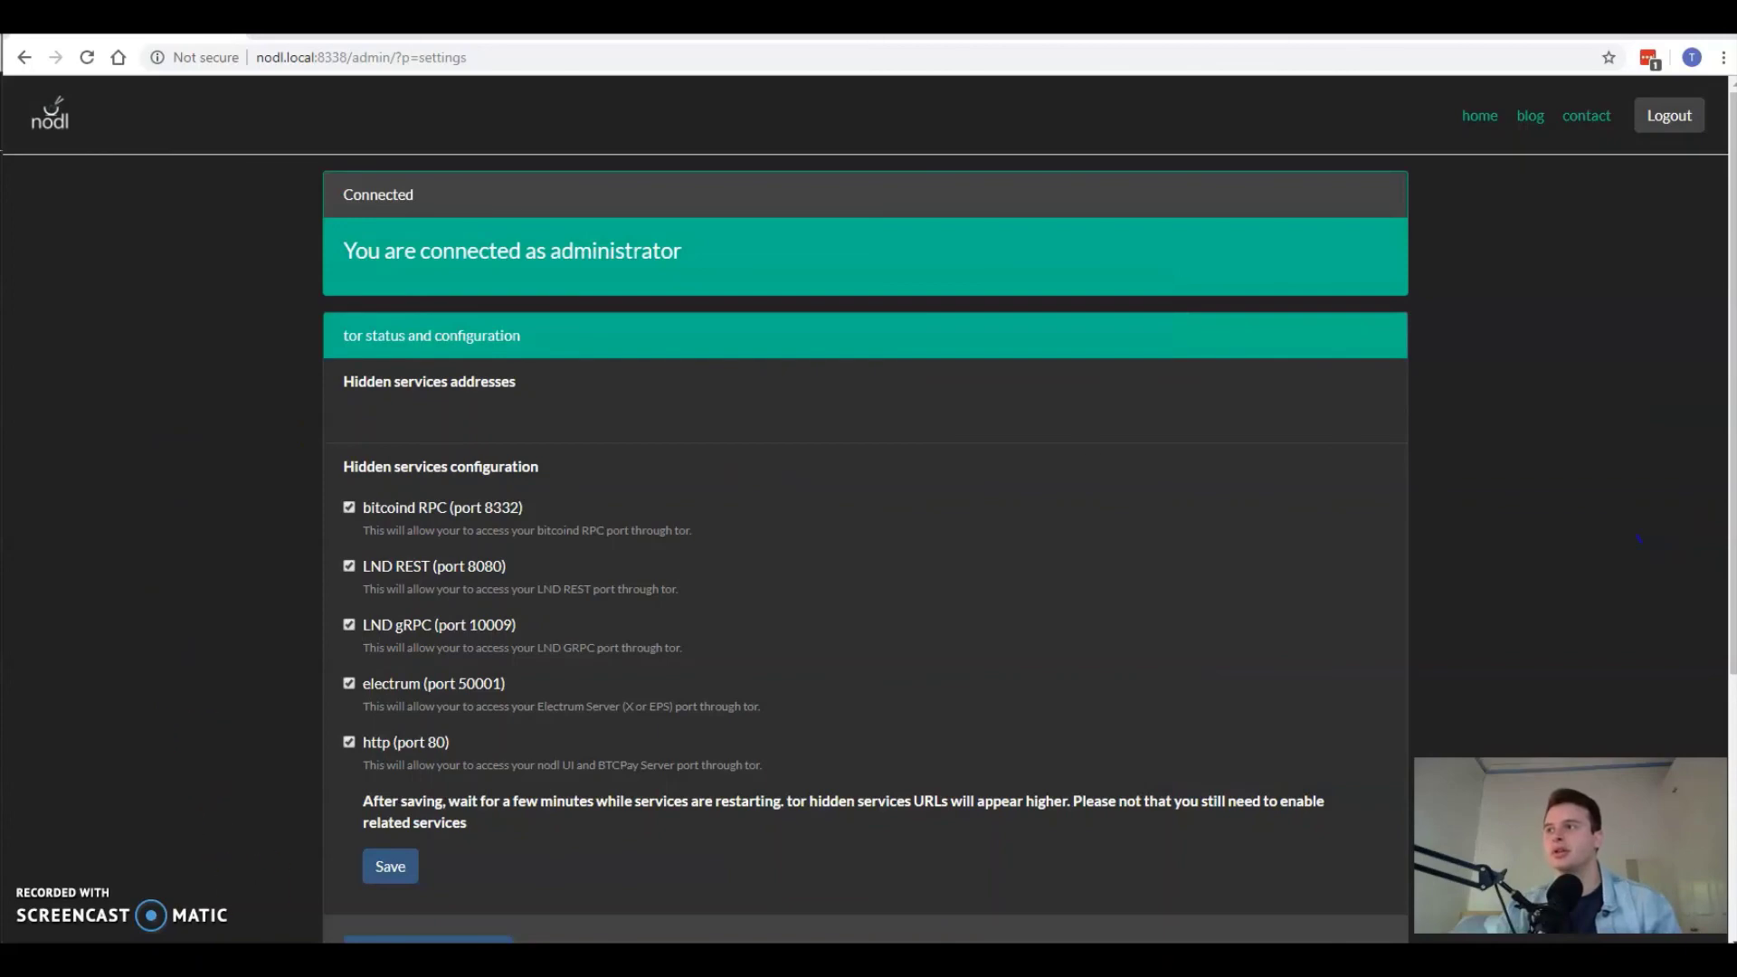
Step: Bring the sticky note forward and reposition Electrum's Network settings window showing SOCKS5 127.0.0.1:9050
mouse_move(340, 940)
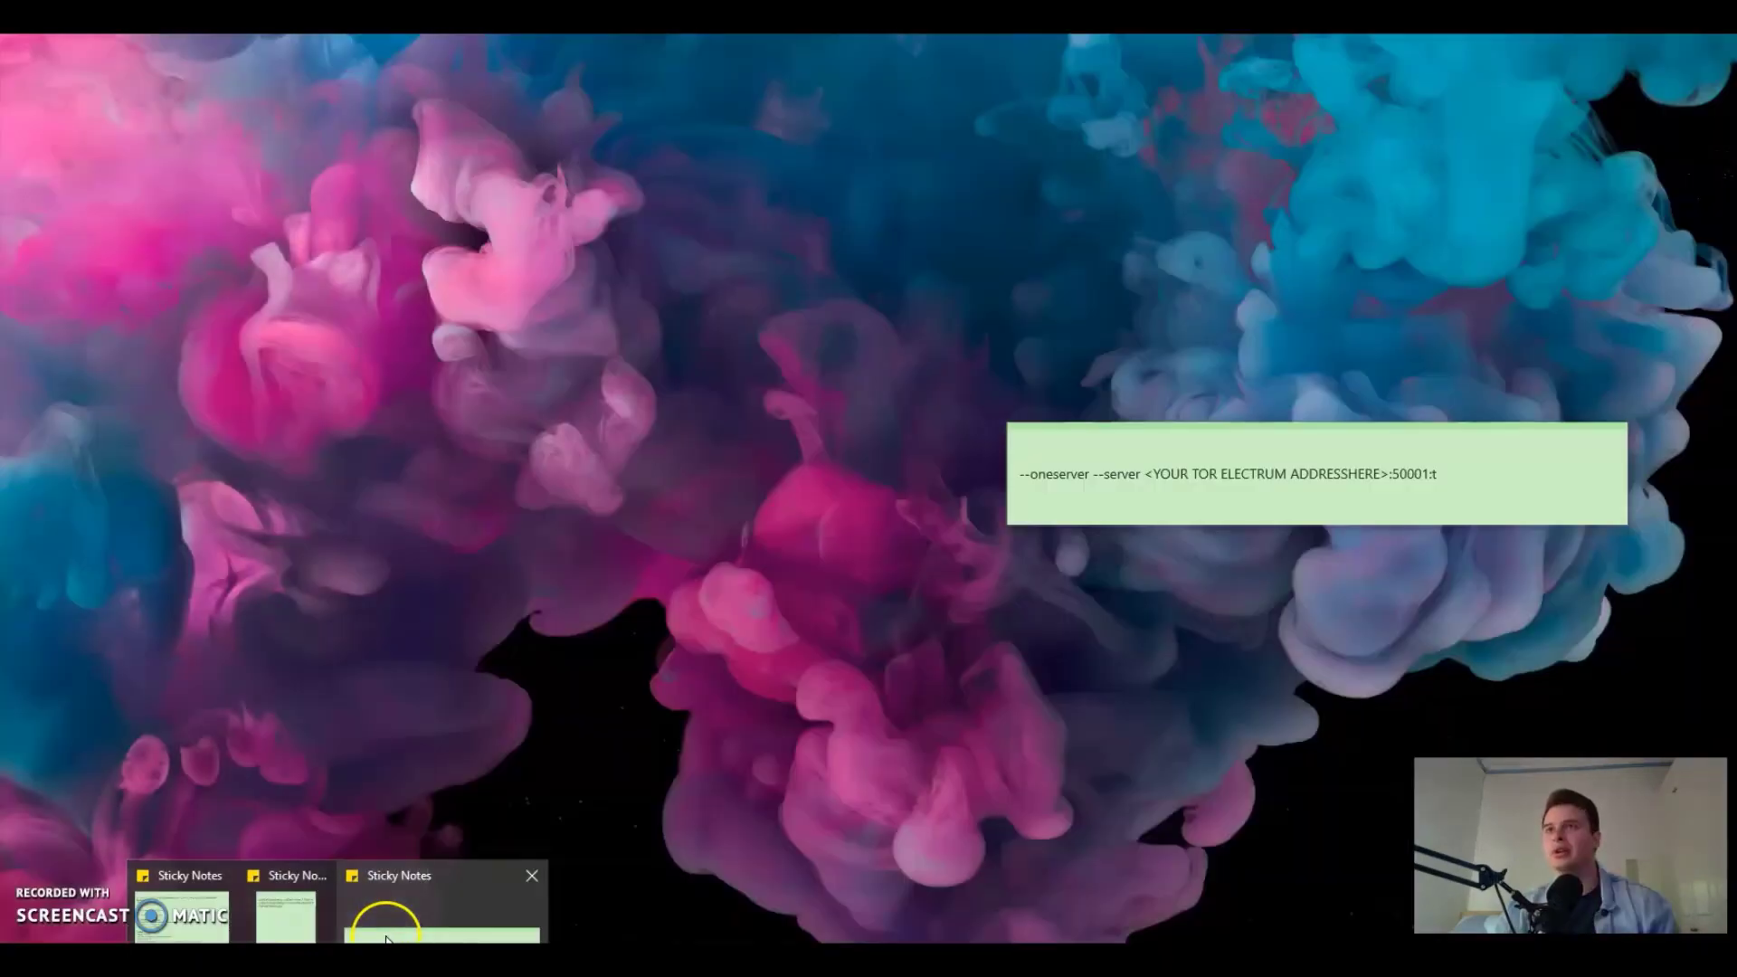
left_click(379, 928)
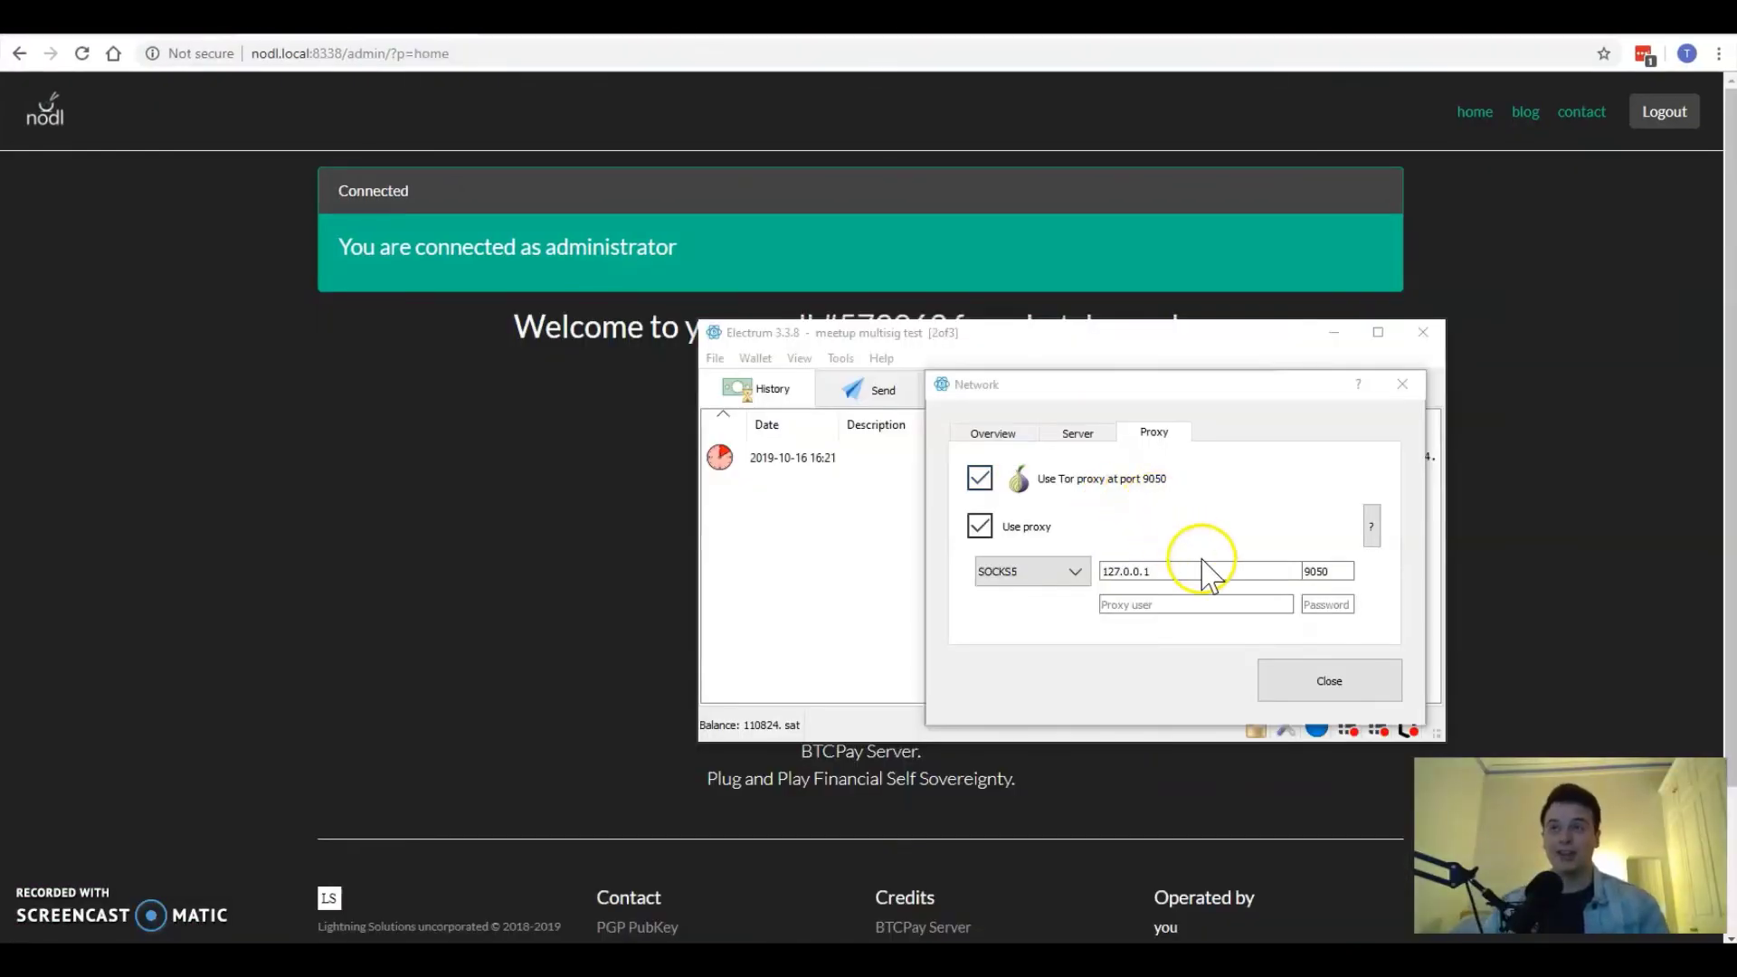
left_click_drag(1150, 396, 1151, 378)
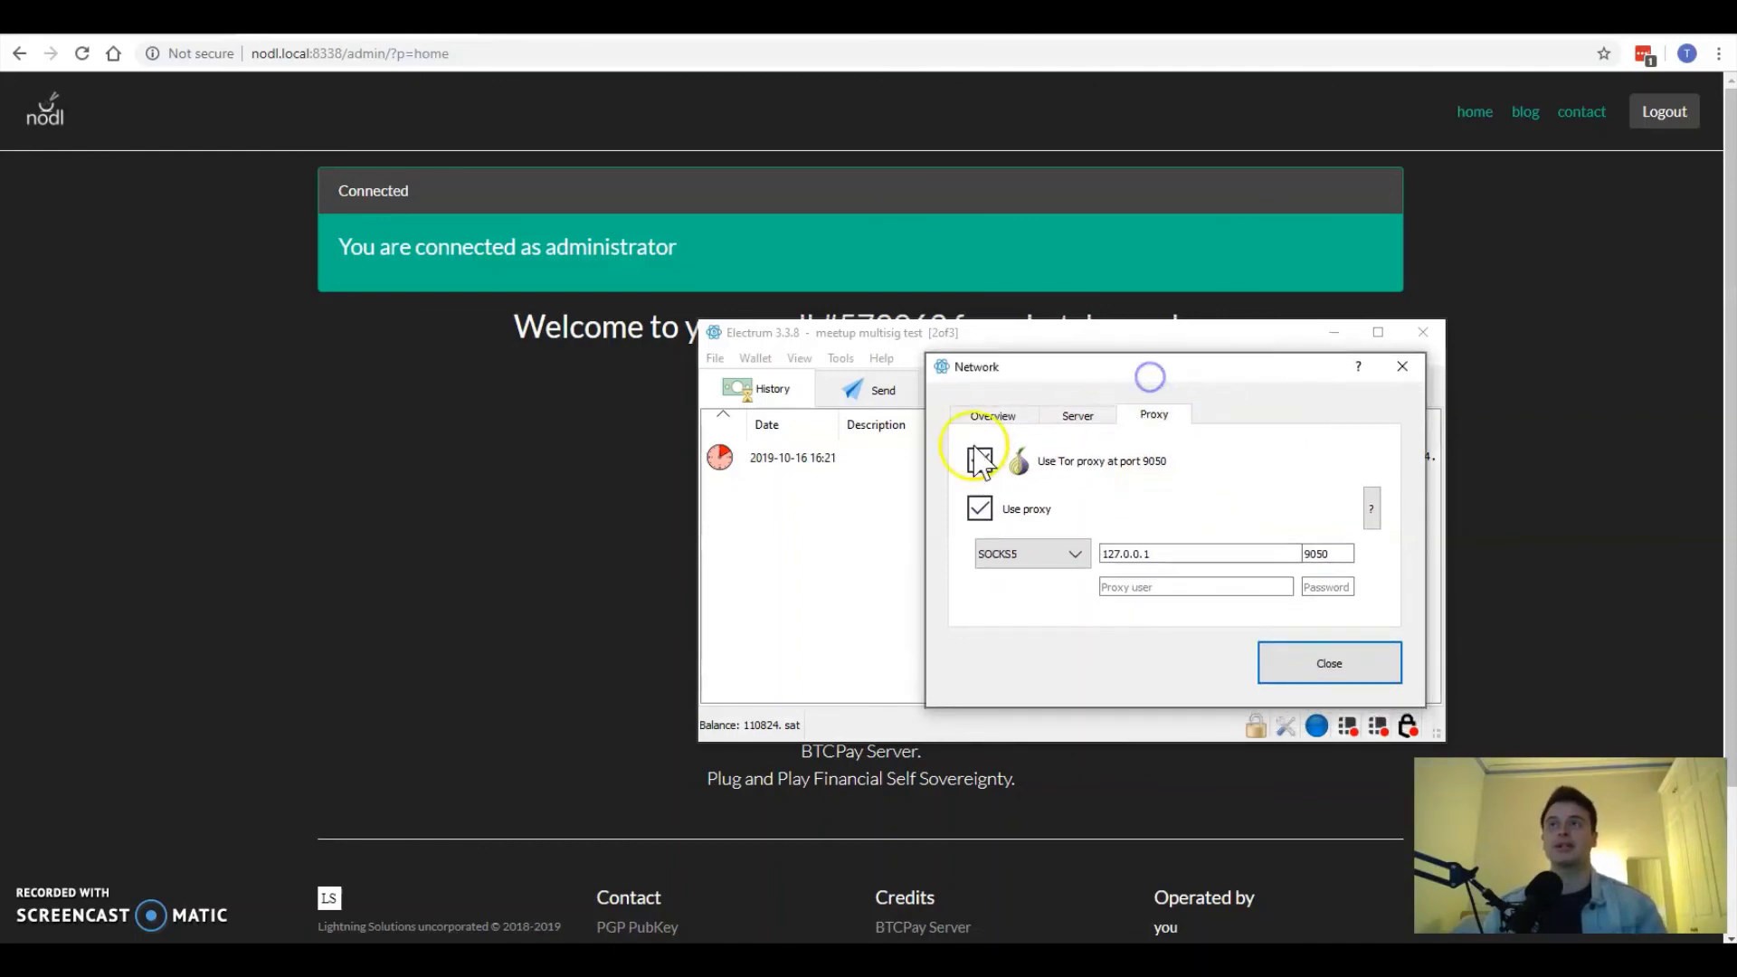